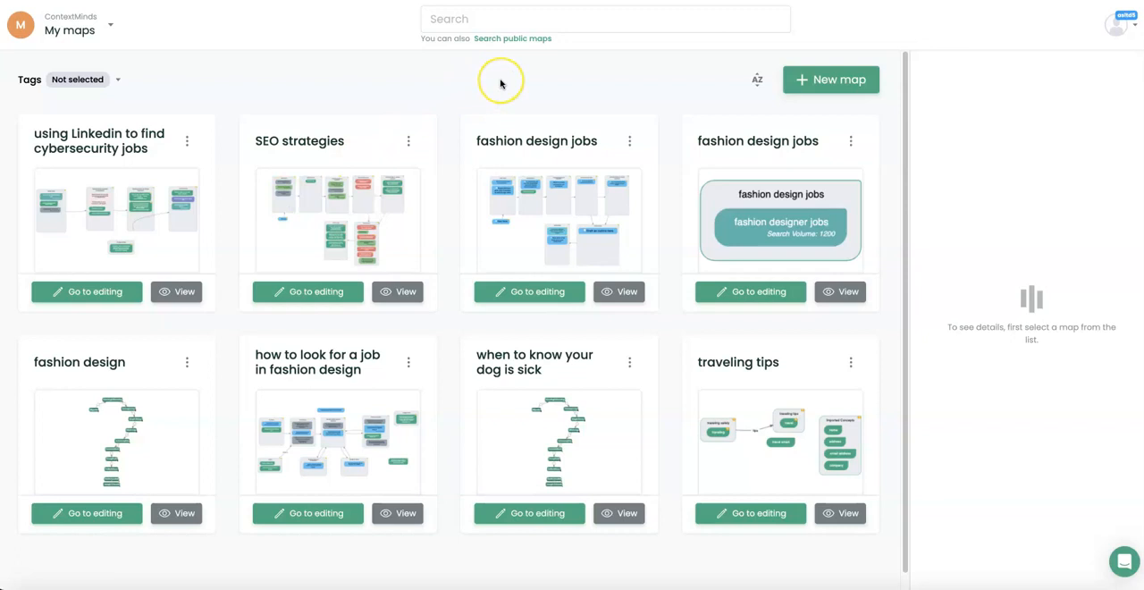
Sort the maps alphabetically and return to sorting them by last edit.
{"action": "left_click", "coordinate": [757, 84]}
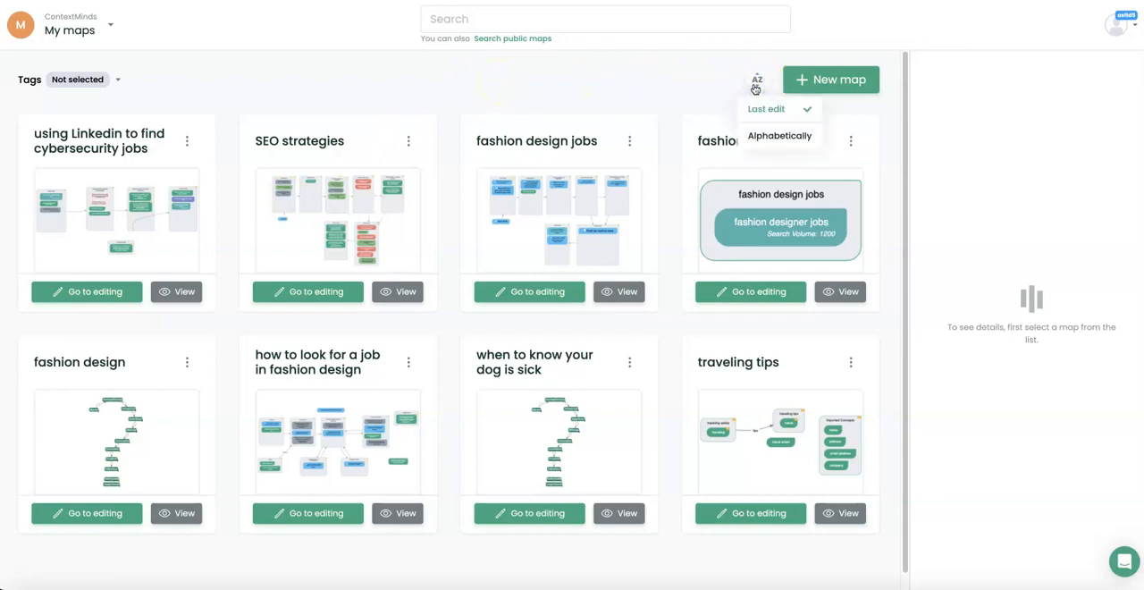
{"action": "left_click", "coordinate": [773, 135]}
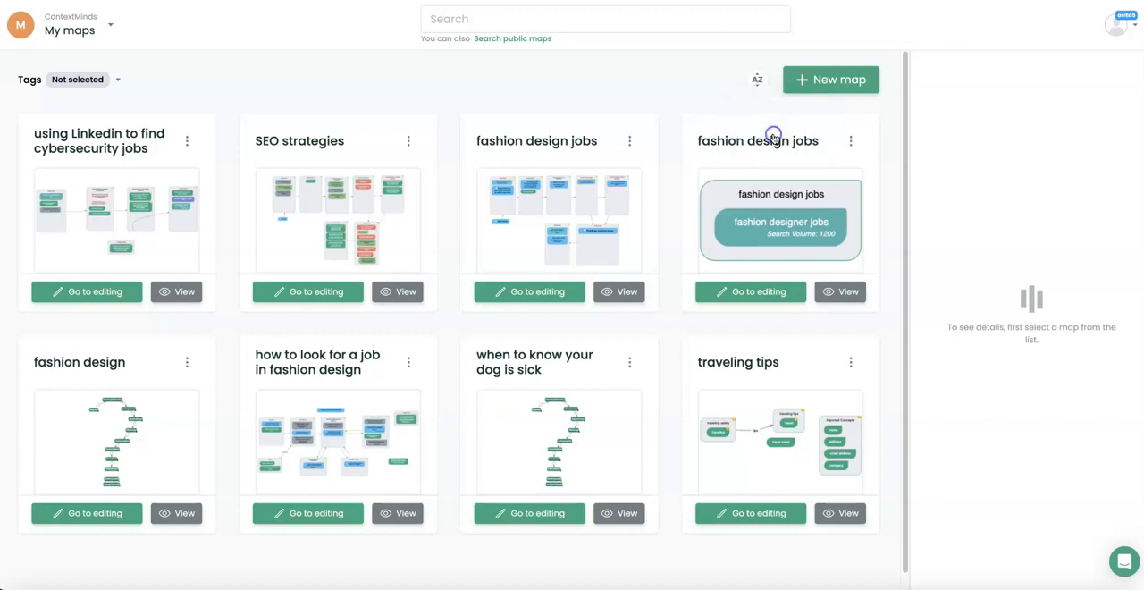
{"action": "left_click", "coordinate": [757, 81]}
{"action": "left_click", "coordinate": [764, 111]}
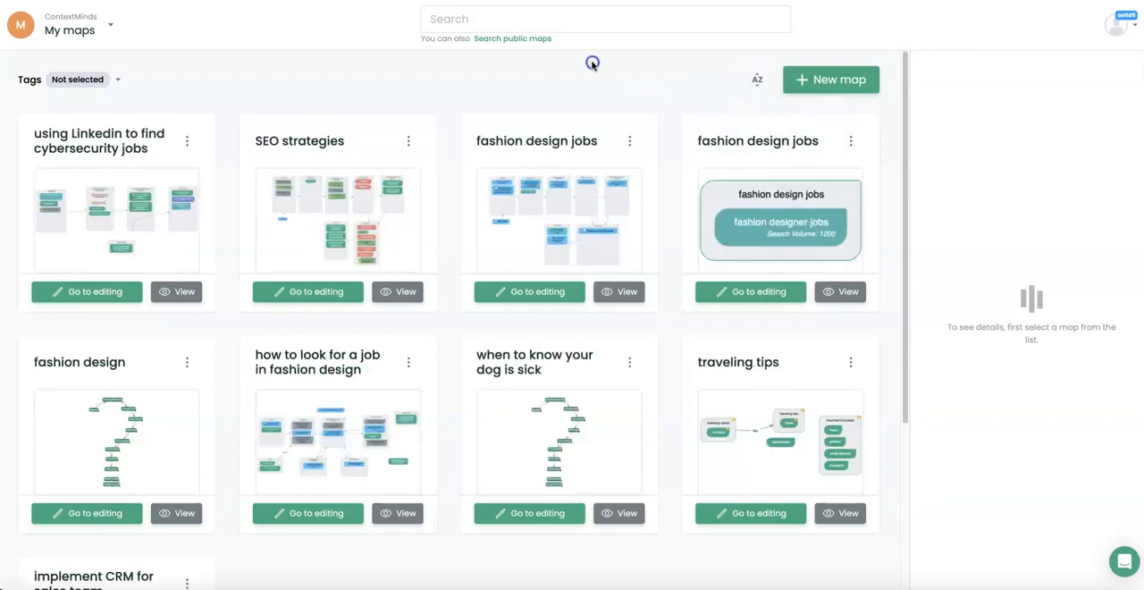
Search the maps for "traveling" and clear the search.
{"action": "left_click", "coordinate": [480, 22]}
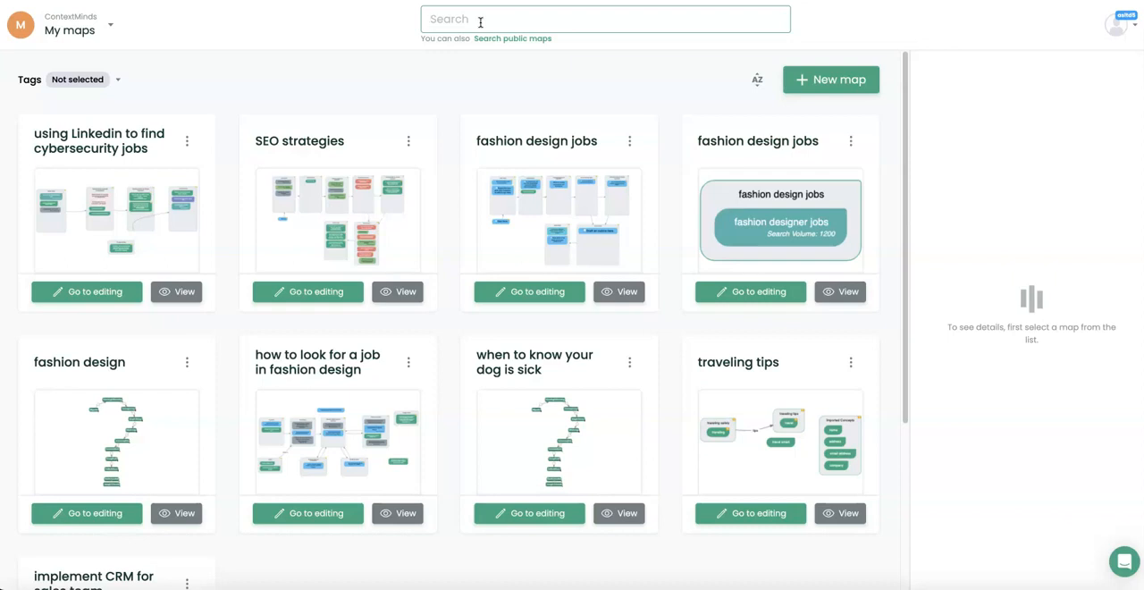
{"action": "type", "text": "t"}
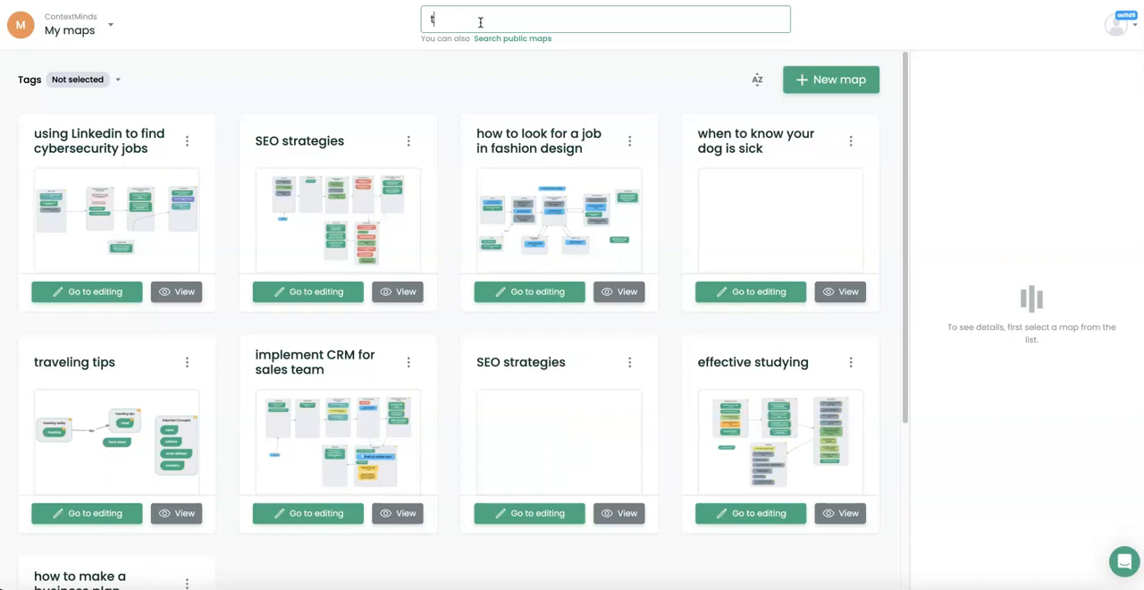
{"action": "type", "text": "raveling"}
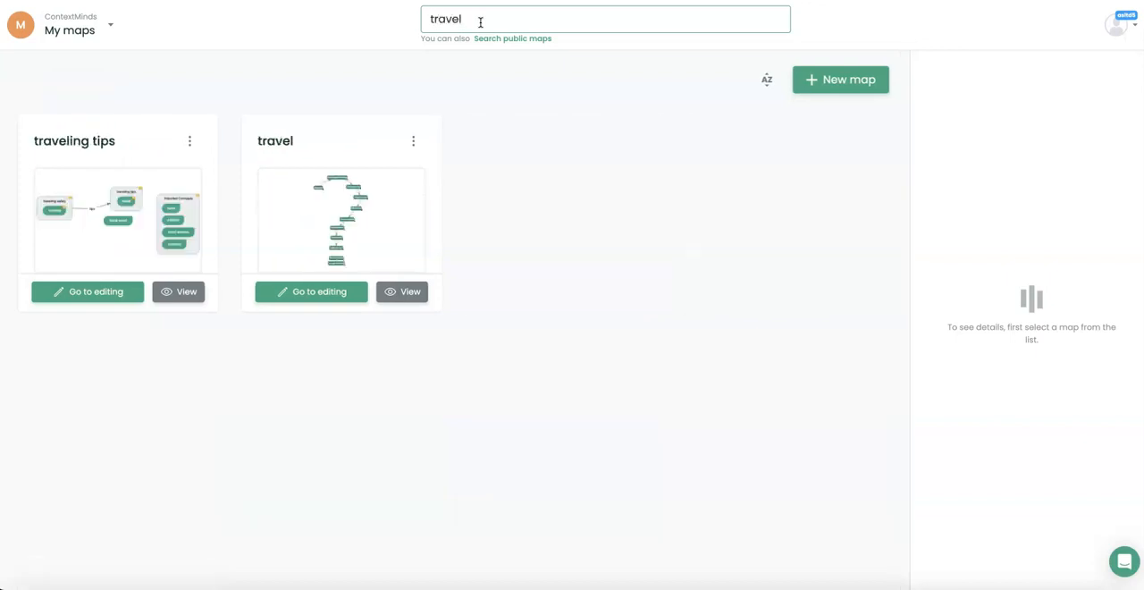
{"action": "key", "text": "BackSpace"}
{"action": "key", "text": "BackSpace"}
{"action": "key", "text": "BackSpace"}
{"action": "key", "text": "BackSpace"}
{"action": "key", "text": "BackSpace"}
{"action": "key", "text": "BackSpace"}
{"action": "key", "text": "BackSpace"}
{"action": "key", "text": "BackSpace"}
{"action": "key", "text": "BackSpace"}
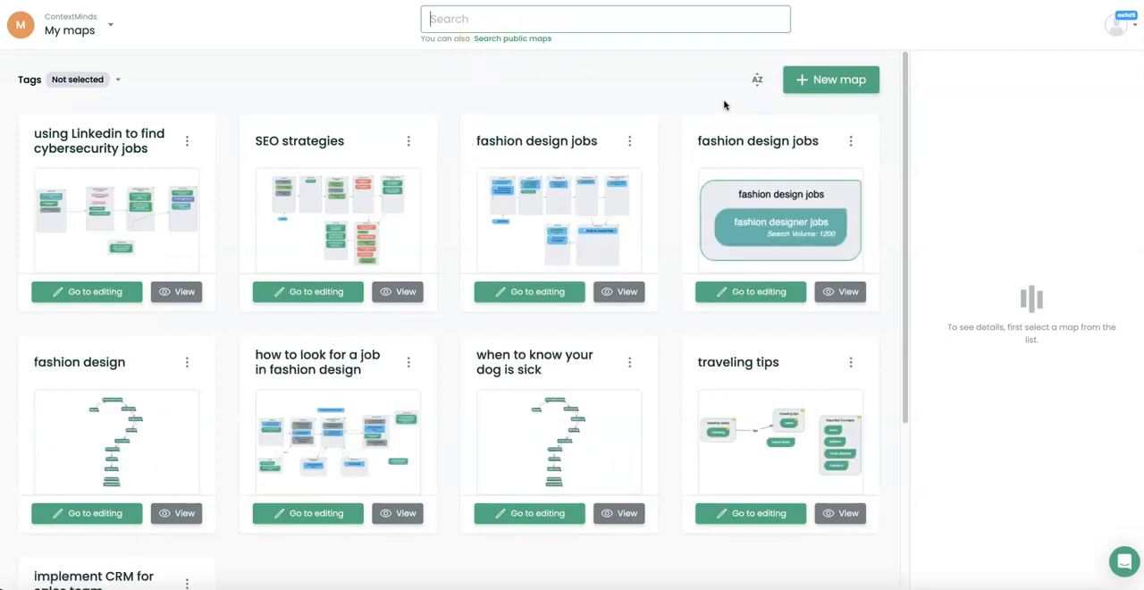
Start a new private map named "how to travel with your pet", leaving its description and tags empty.
{"action": "left_click", "coordinate": [804, 80]}
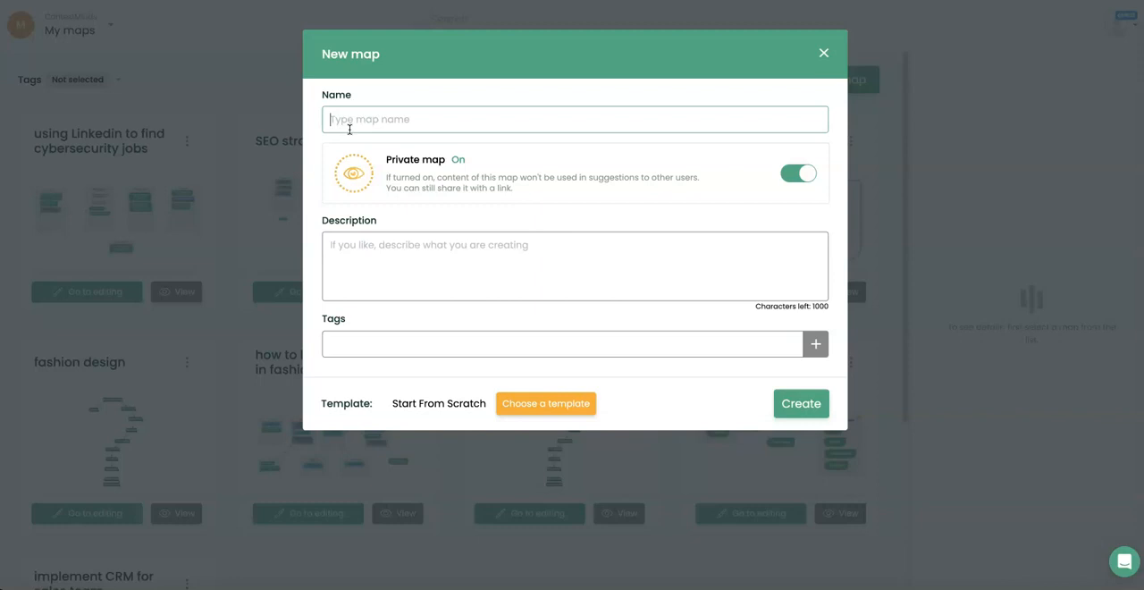
{"action": "type", "text": "how to travel with your pet"}
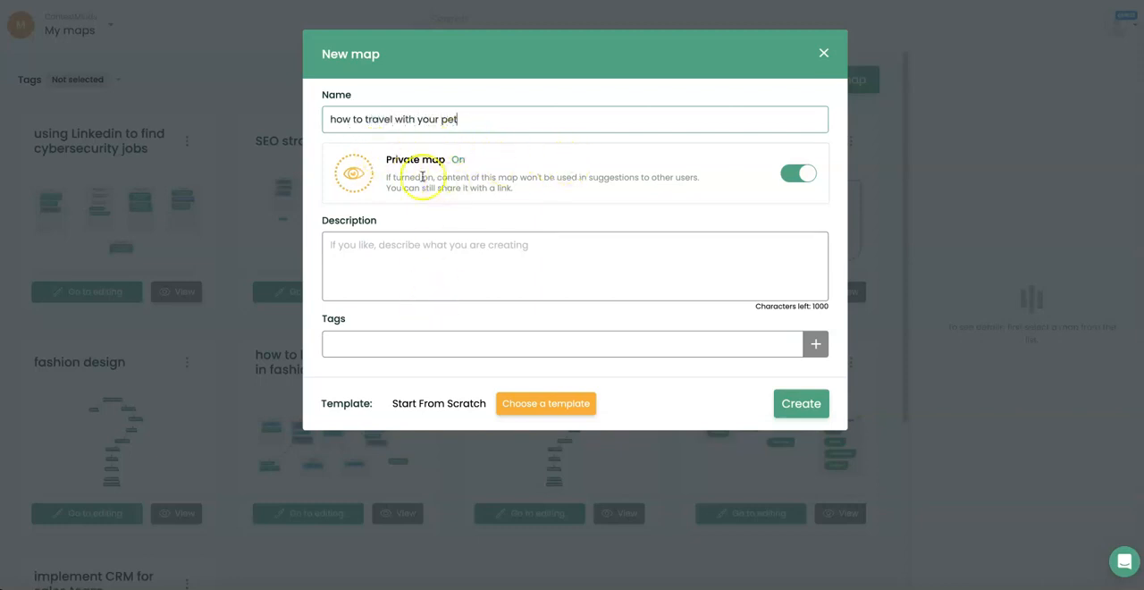
{"action": "left_click", "coordinate": [798, 174]}
{"action": "left_click", "coordinate": [798, 174]}
{"action": "left_click", "coordinate": [532, 270]}
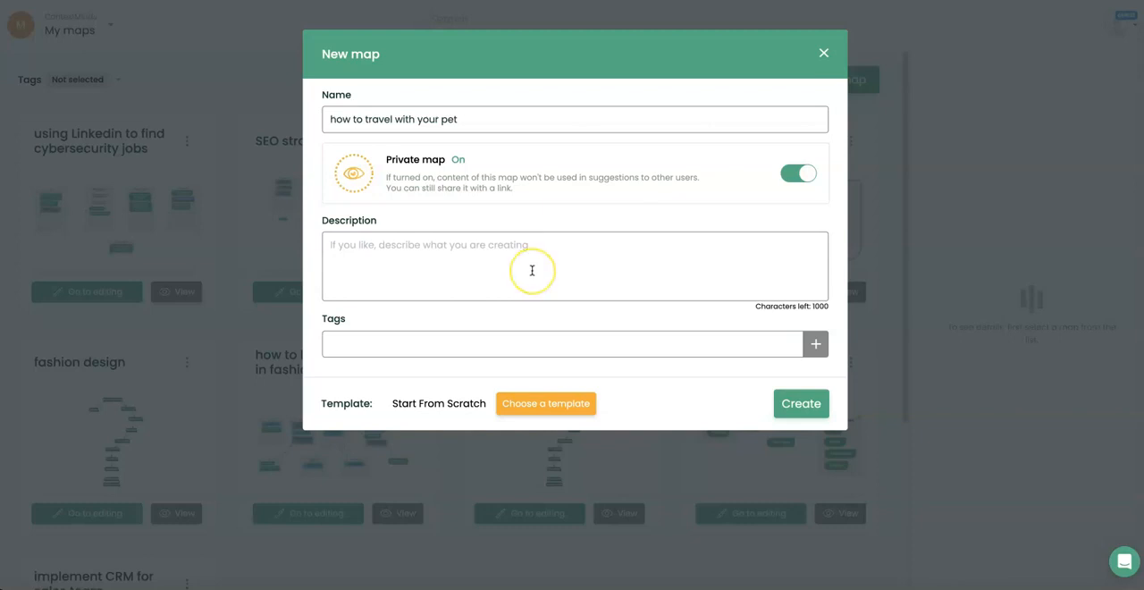
{"action": "left_click", "coordinate": [532, 270]}
{"action": "left_click", "coordinate": [453, 343]}
Choose the Article Outline Brainstorming template for the new map and create it.
{"action": "left_click", "coordinate": [528, 403]}
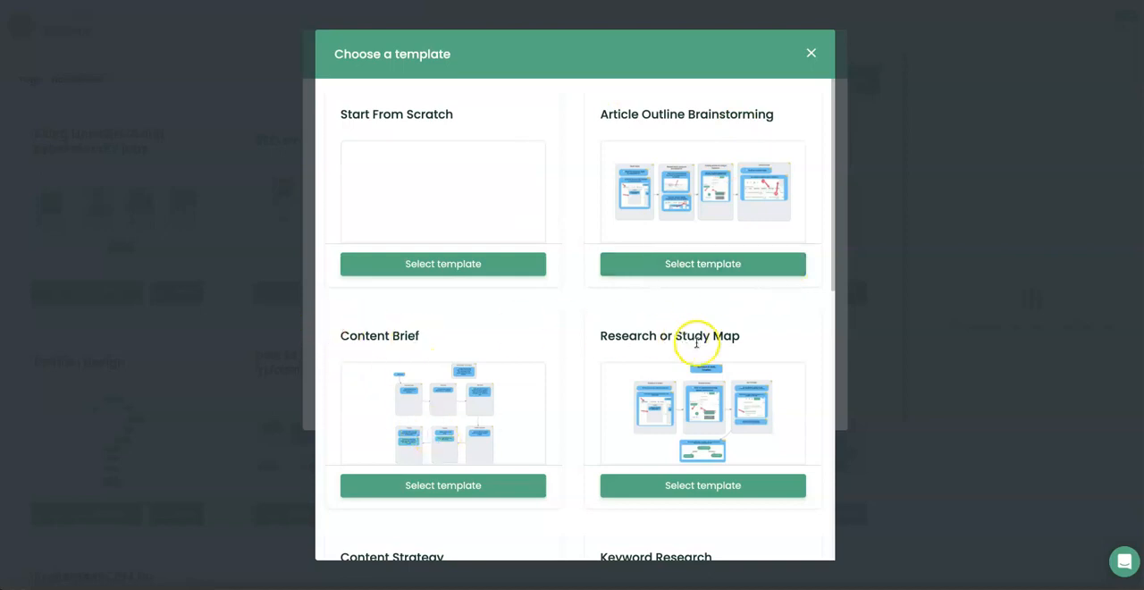
{"action": "scroll", "coordinate": [720, 355], "scroll_direction": "down", "scroll_amount": 2}
{"action": "scroll", "coordinate": [721, 355], "scroll_direction": "down", "scroll_amount": 1}
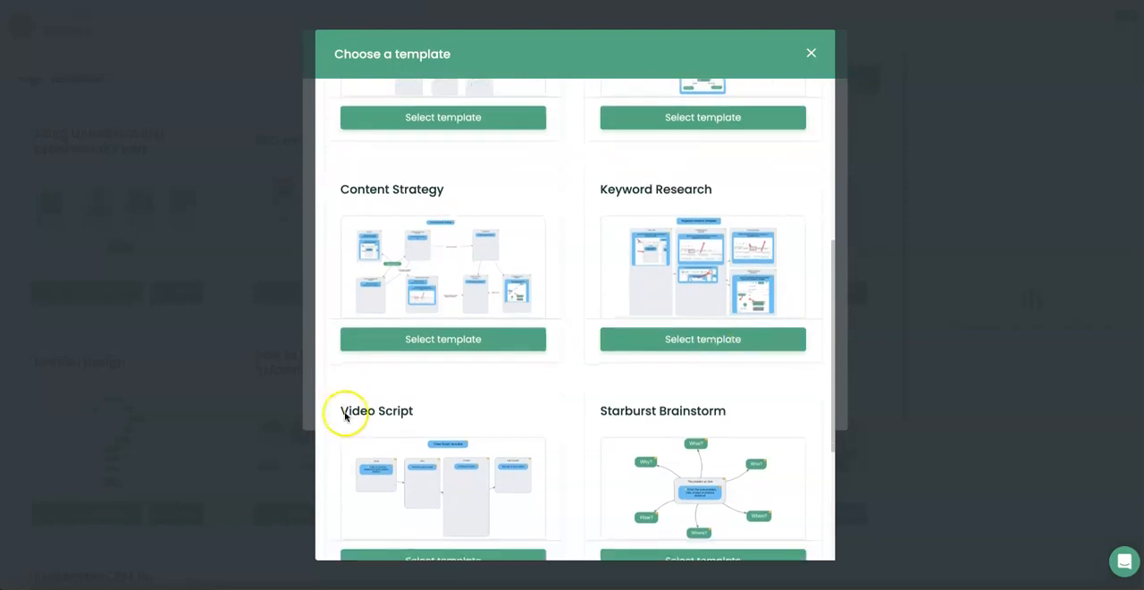
{"action": "scroll", "coordinate": [480, 383], "scroll_direction": "down", "scroll_amount": 1}
{"action": "scroll", "coordinate": [675, 378], "scroll_direction": "down", "scroll_amount": 2}
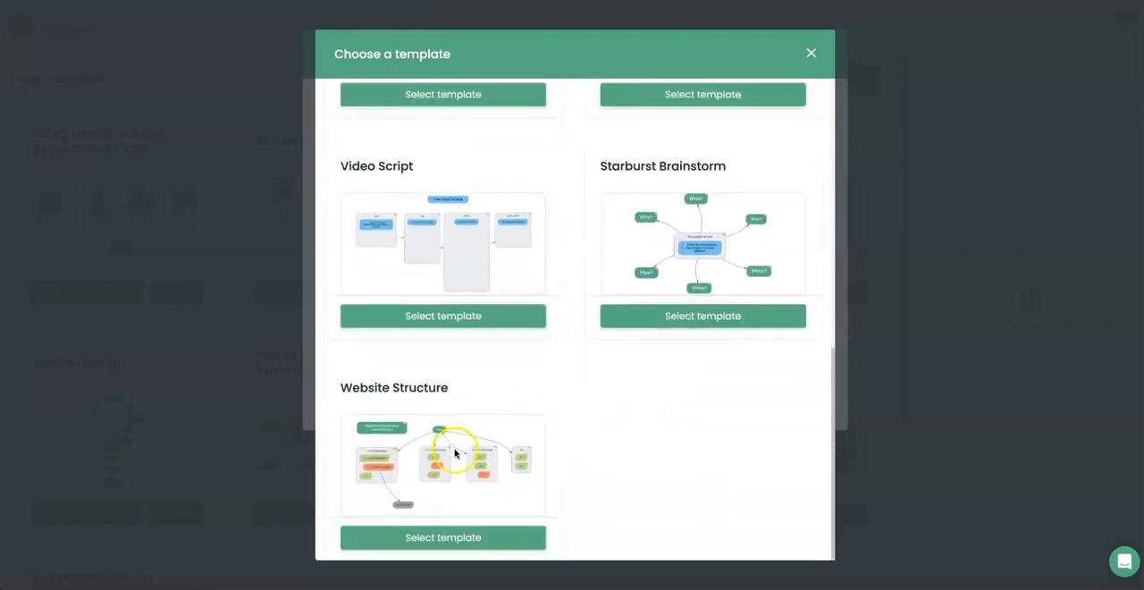
{"action": "scroll", "coordinate": [785, 430], "scroll_direction": "up", "scroll_amount": 3}
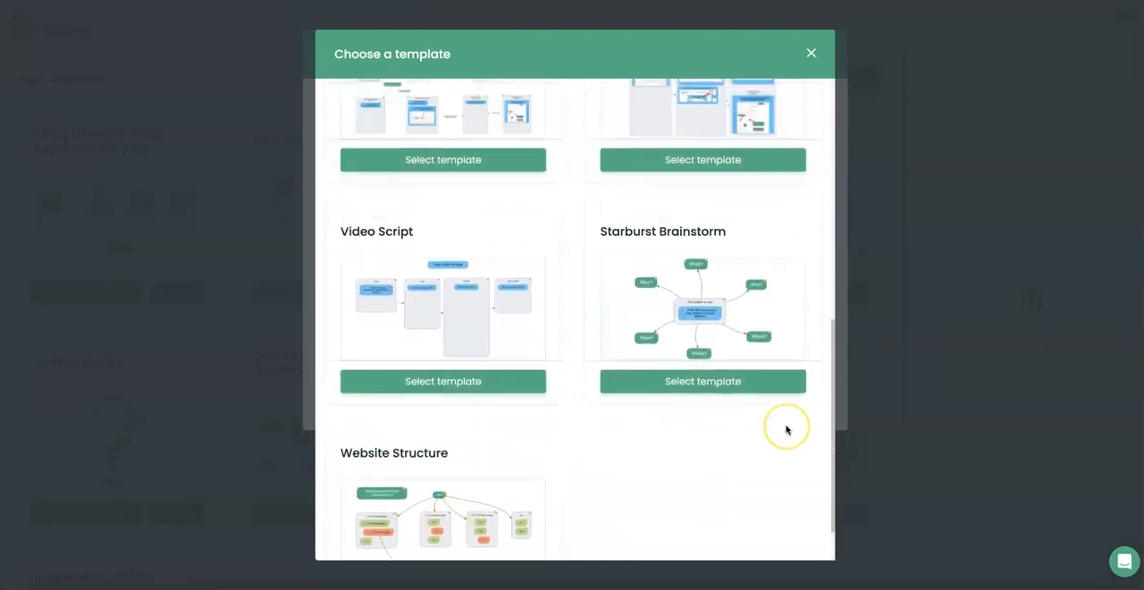
{"action": "scroll", "coordinate": [786, 430], "scroll_direction": "up", "scroll_amount": 4}
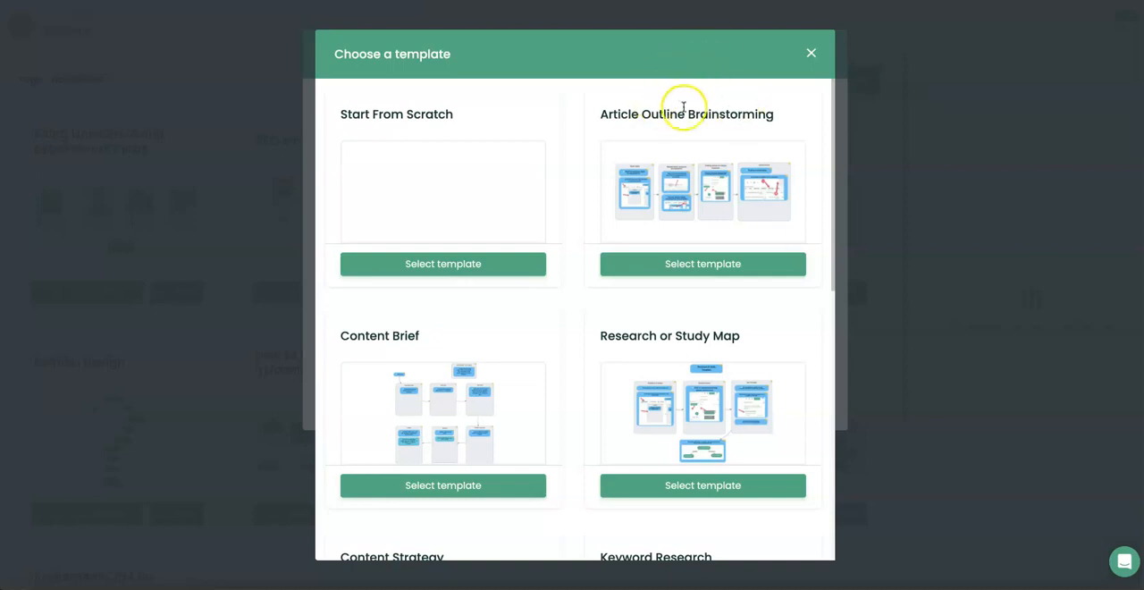
{"action": "left_click", "coordinate": [715, 262]}
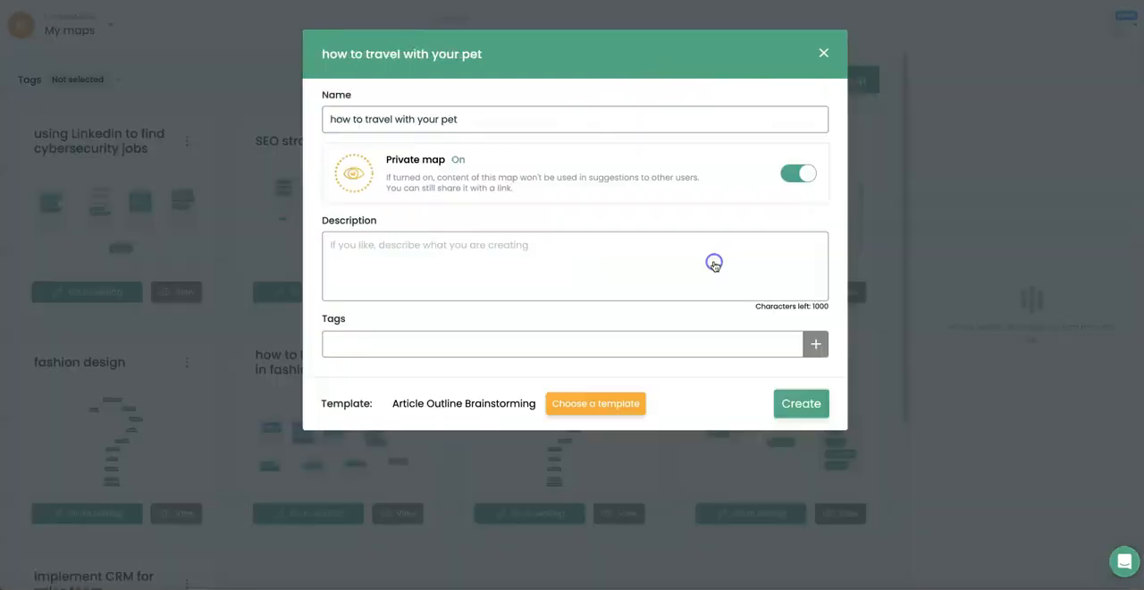
{"action": "left_click", "coordinate": [799, 402]}
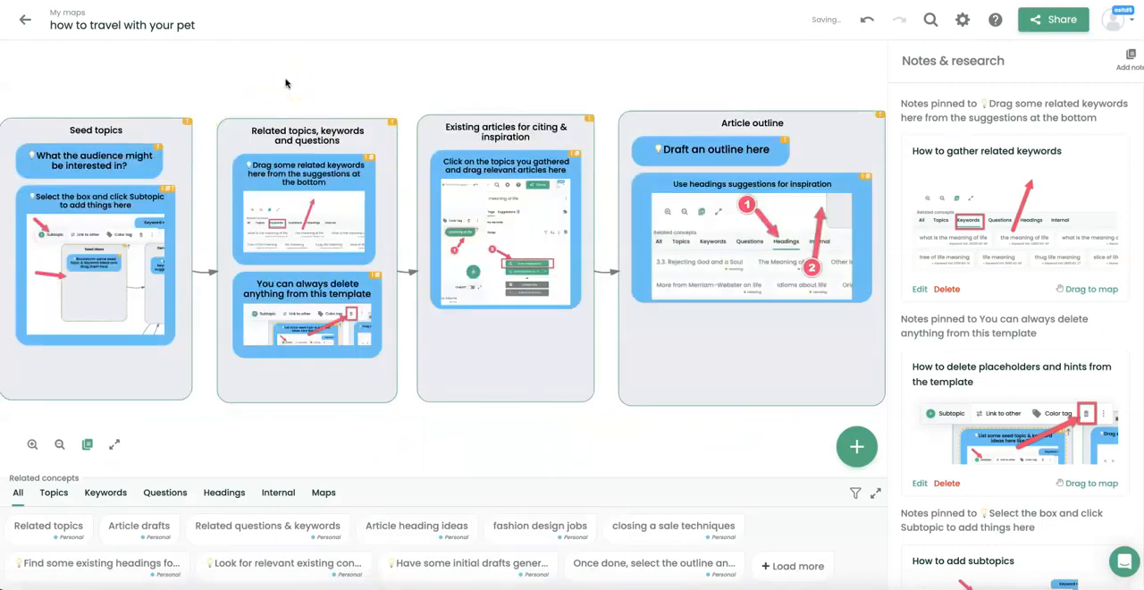
Check the related topics, keywords, headings and questions, and turn on ChatGPT suggestions.
{"action": "left_click", "coordinate": [88, 222]}
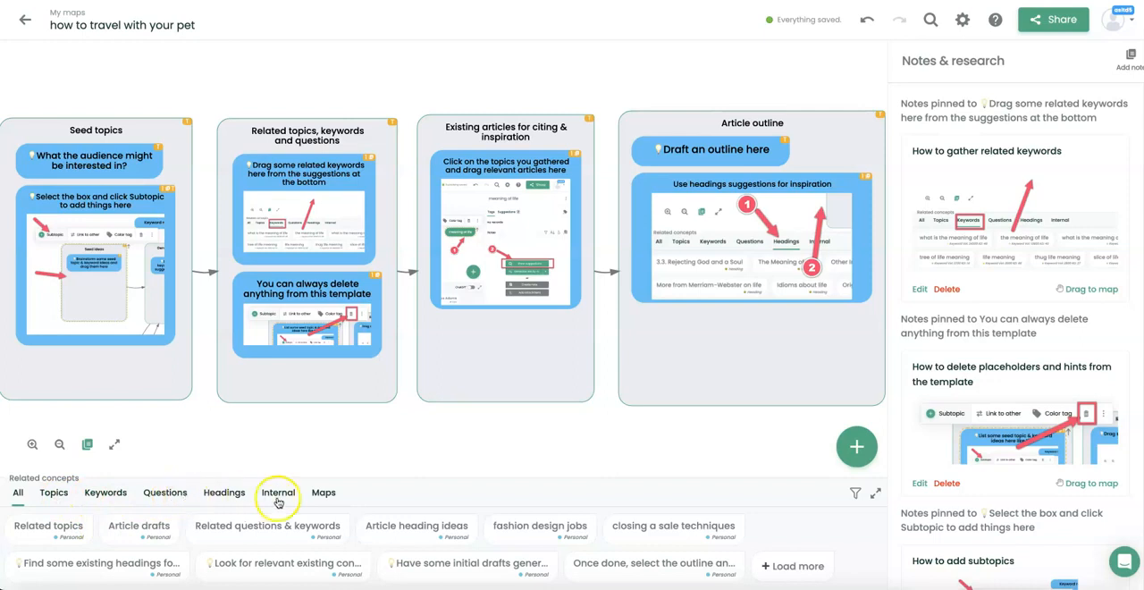
{"action": "left_click", "coordinate": [45, 496]}
{"action": "left_click", "coordinate": [100, 496]}
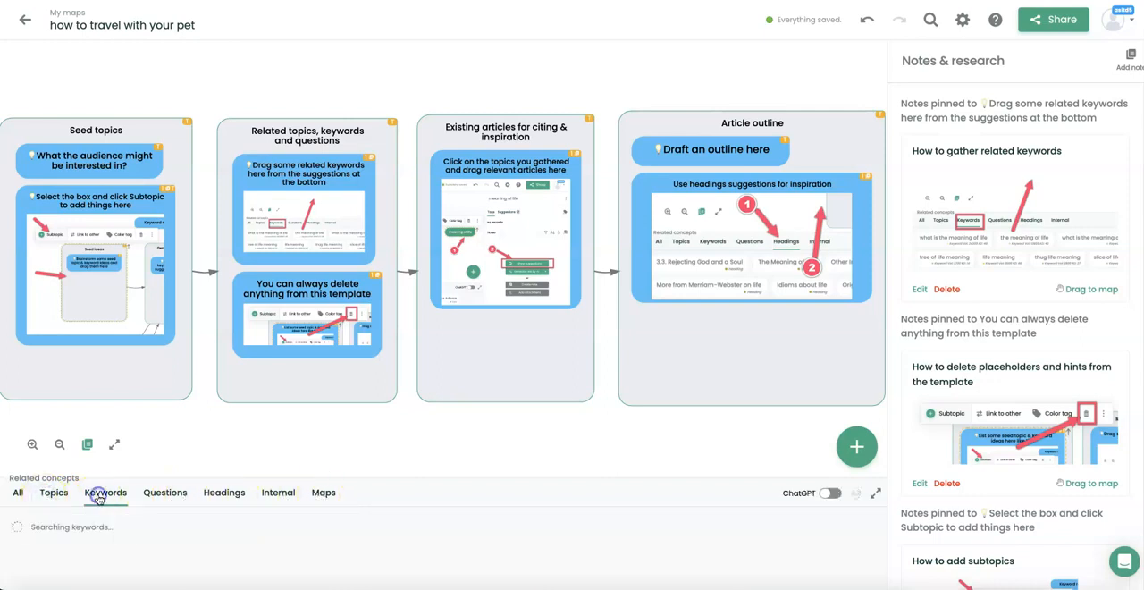
{"action": "left_click", "coordinate": [220, 496]}
{"action": "left_click", "coordinate": [165, 493]}
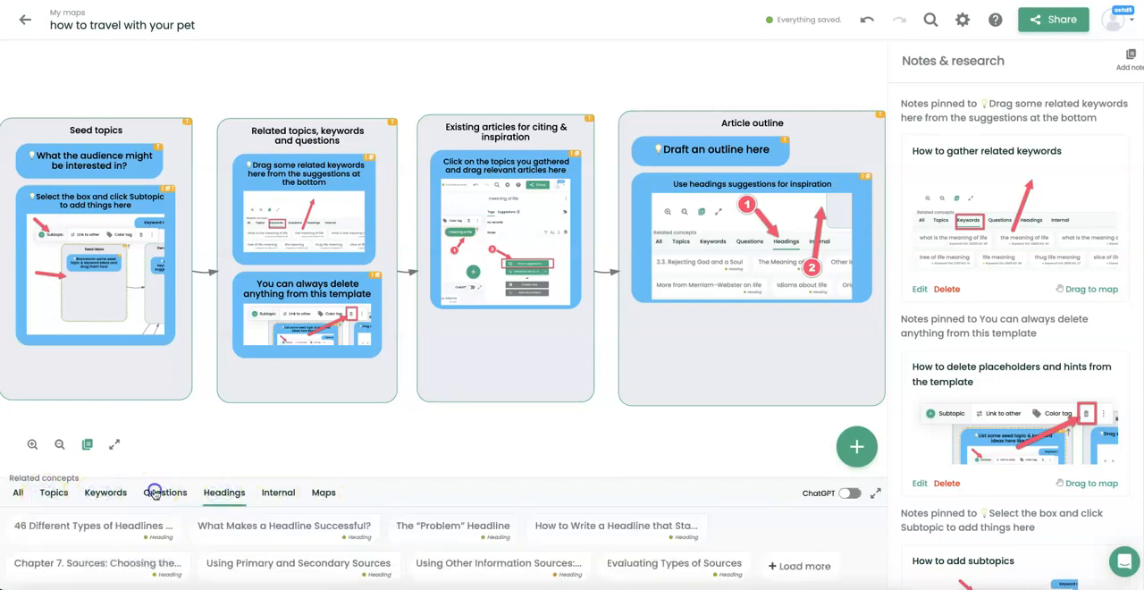
{"action": "left_click", "coordinate": [838, 497]}
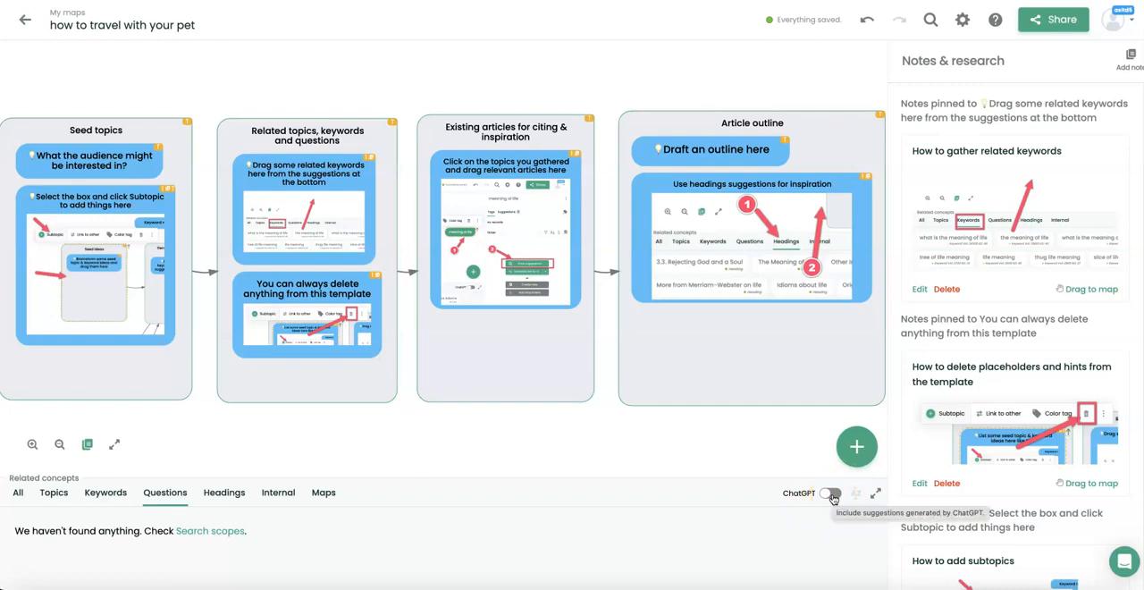
{"action": "left_click", "coordinate": [15, 493]}
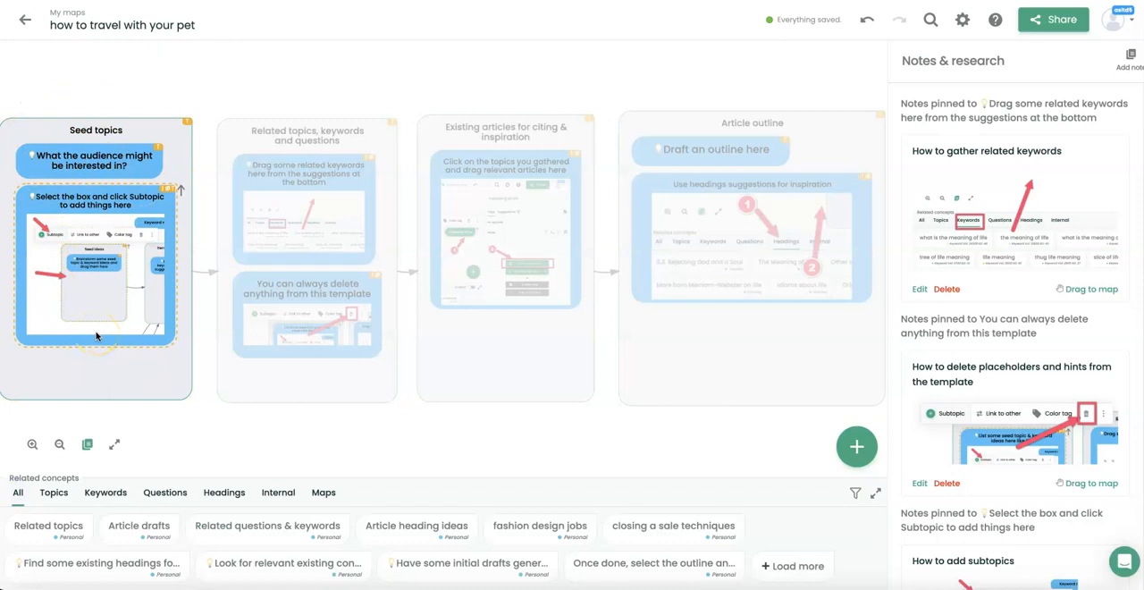
Add a concept named "traveling with your pet" to the Seed topics box, reviewing the suggestion scopes and matching suggestions.
{"action": "left_click", "coordinate": [849, 458]}
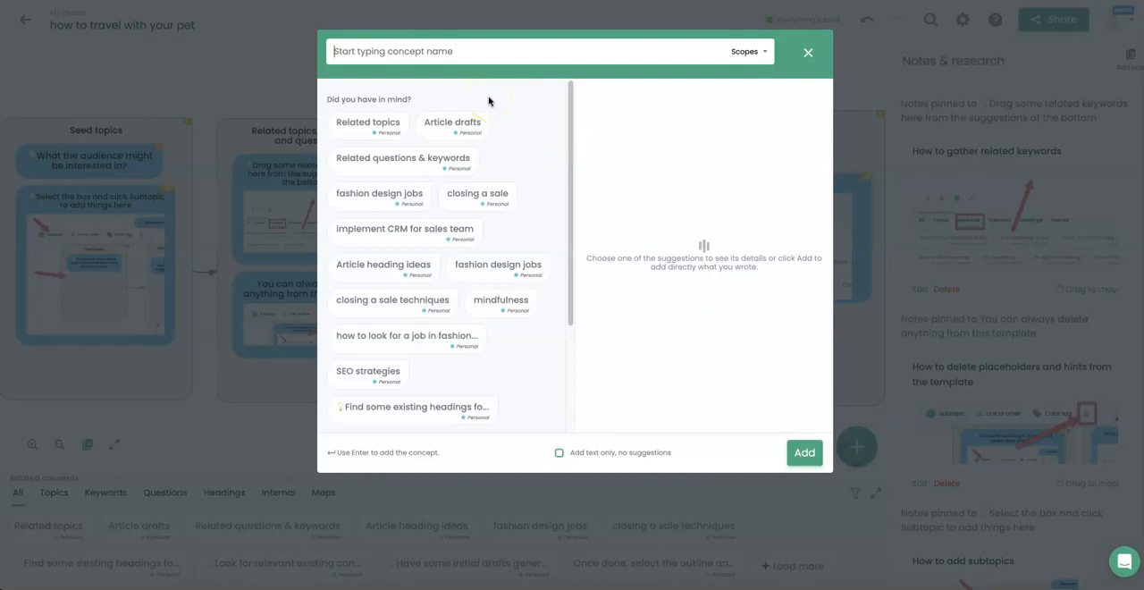
{"action": "type", "text": "h"}
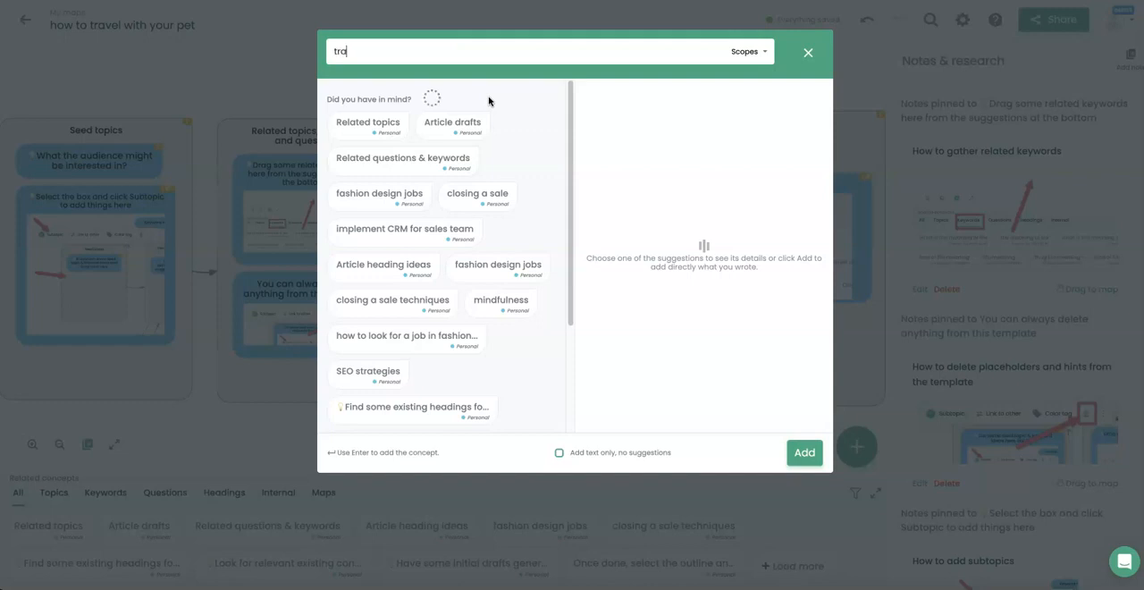
{"action": "type", "text": "raveling with your pet"}
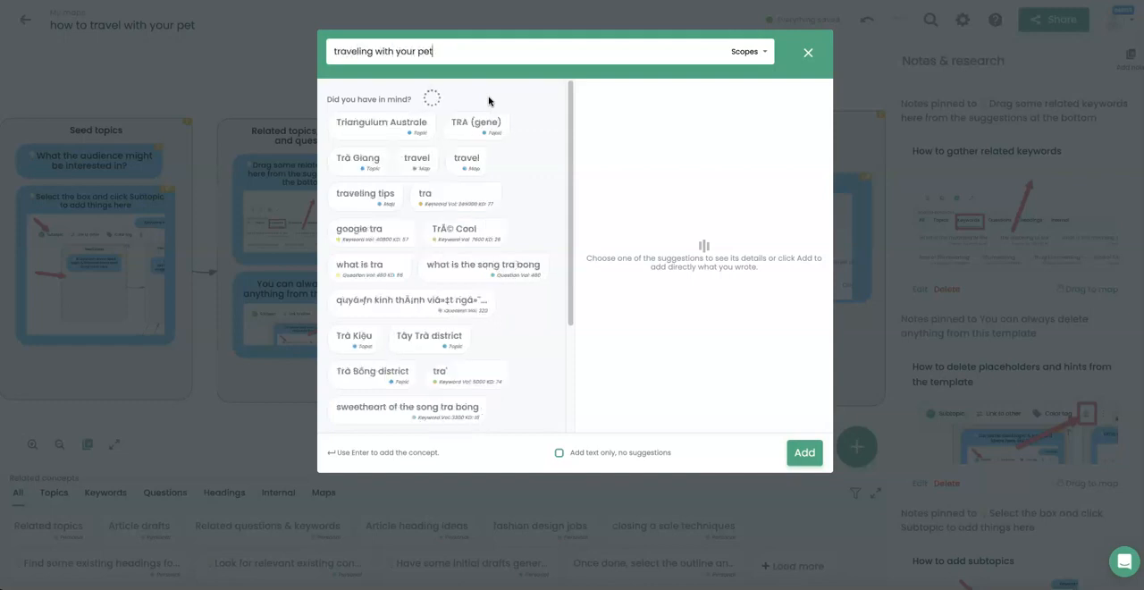
{"action": "left_click", "coordinate": [745, 51]}
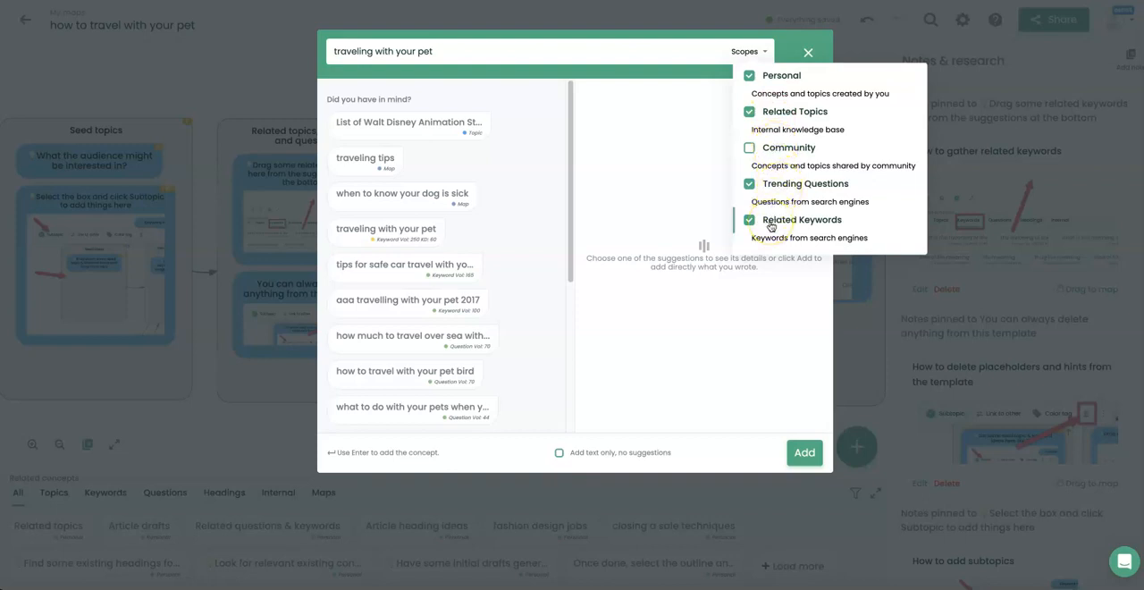
{"action": "left_click", "coordinate": [658, 79]}
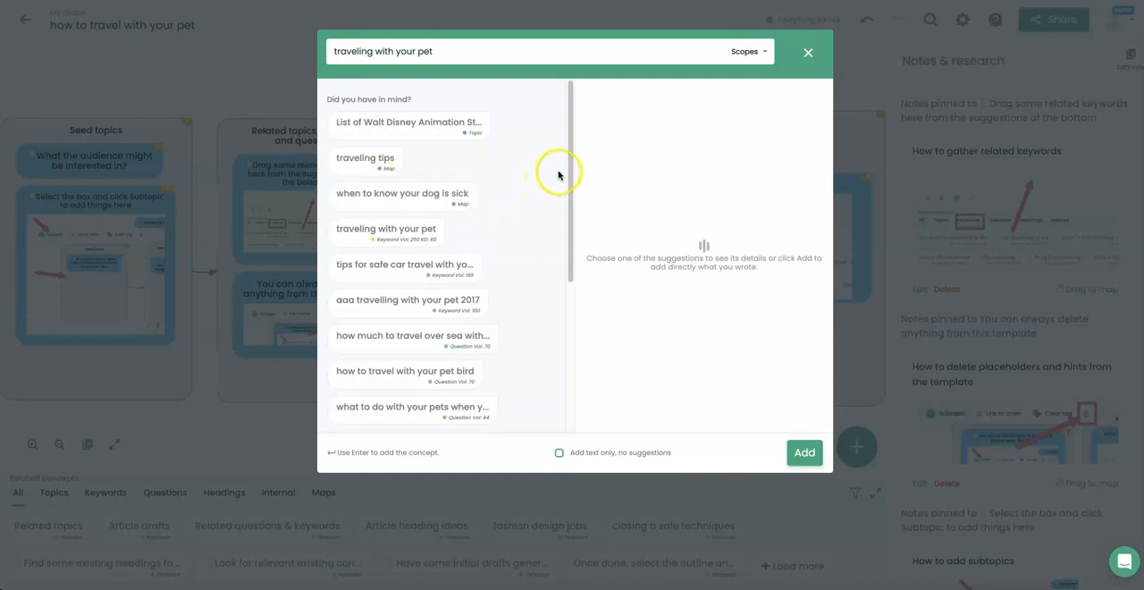
{"action": "left_click_drag", "start_coordinate": [567, 169], "coordinate": [571, 233]}
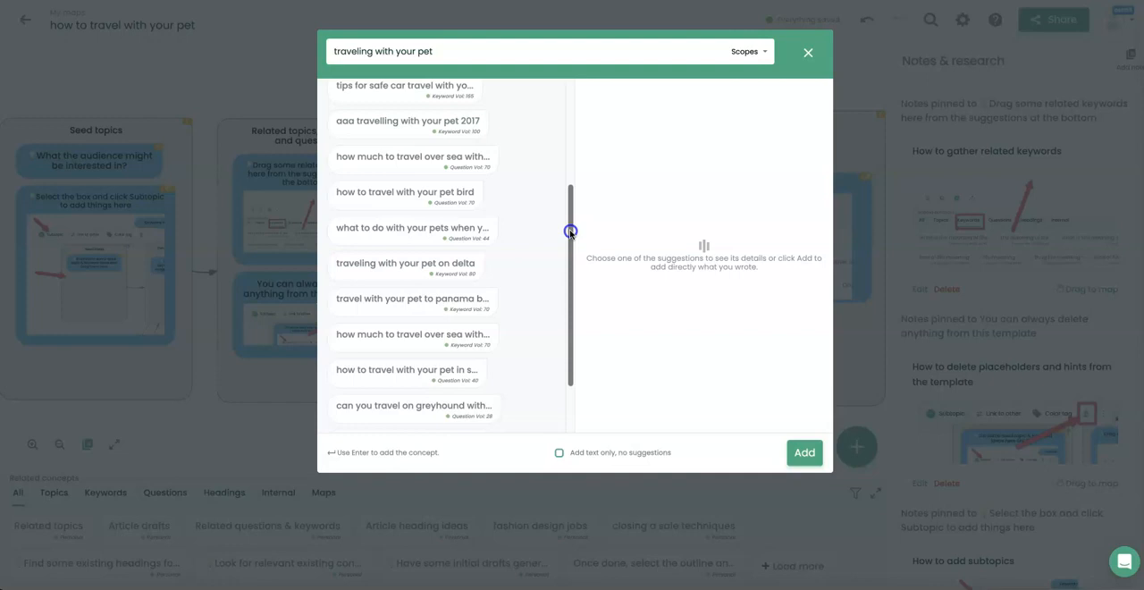
{"action": "left_click_drag", "start_coordinate": [570, 233], "coordinate": [582, 140]}
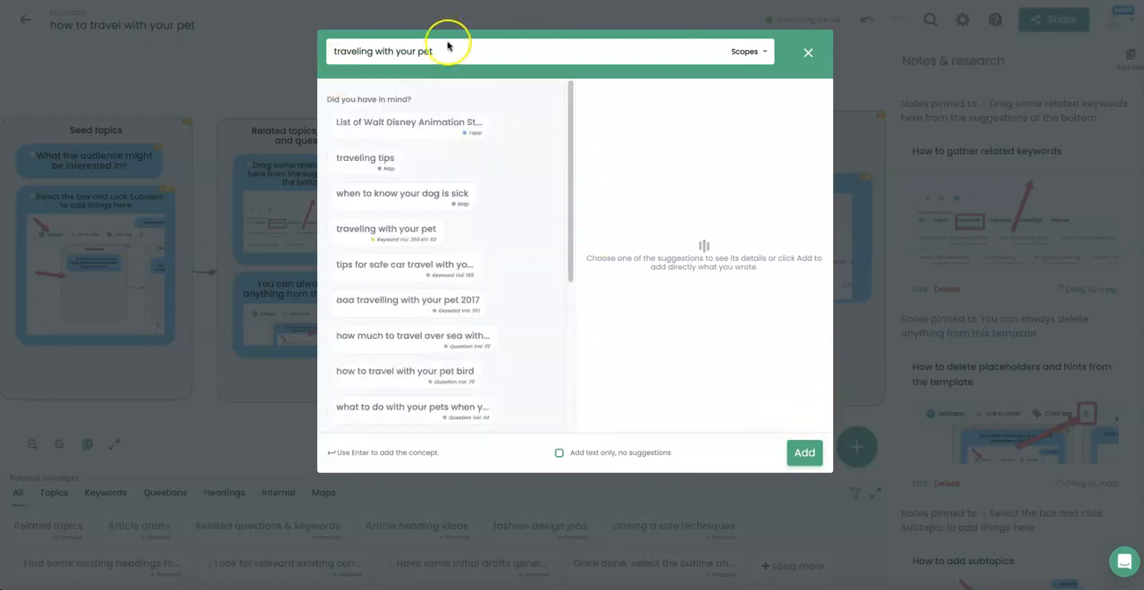
{"action": "left_click", "coordinate": [804, 452]}
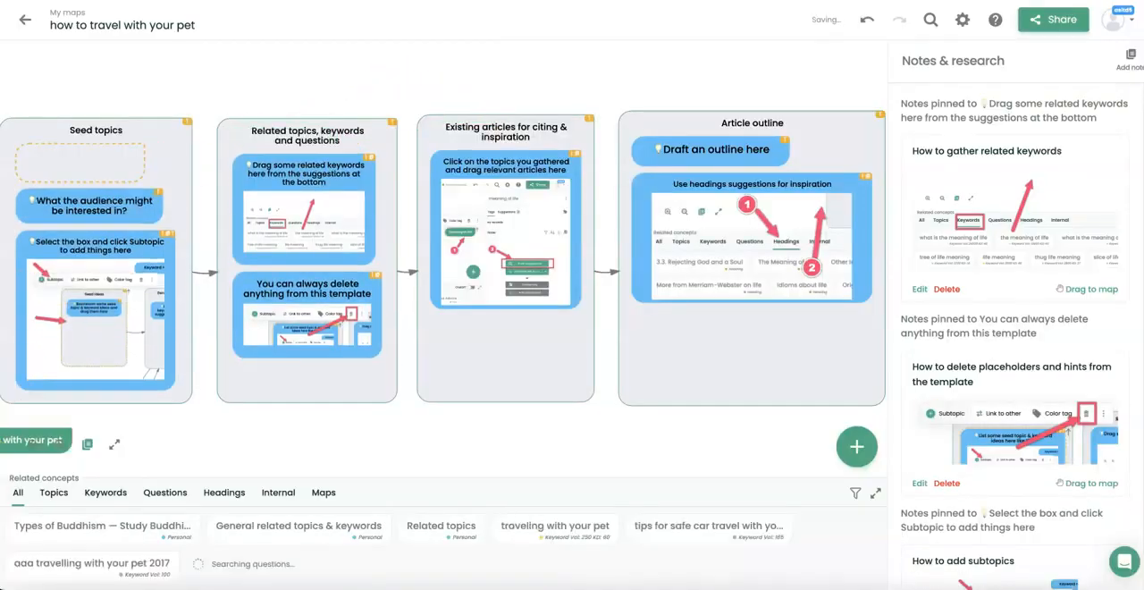
{"action": "left_click", "coordinate": [245, 449]}
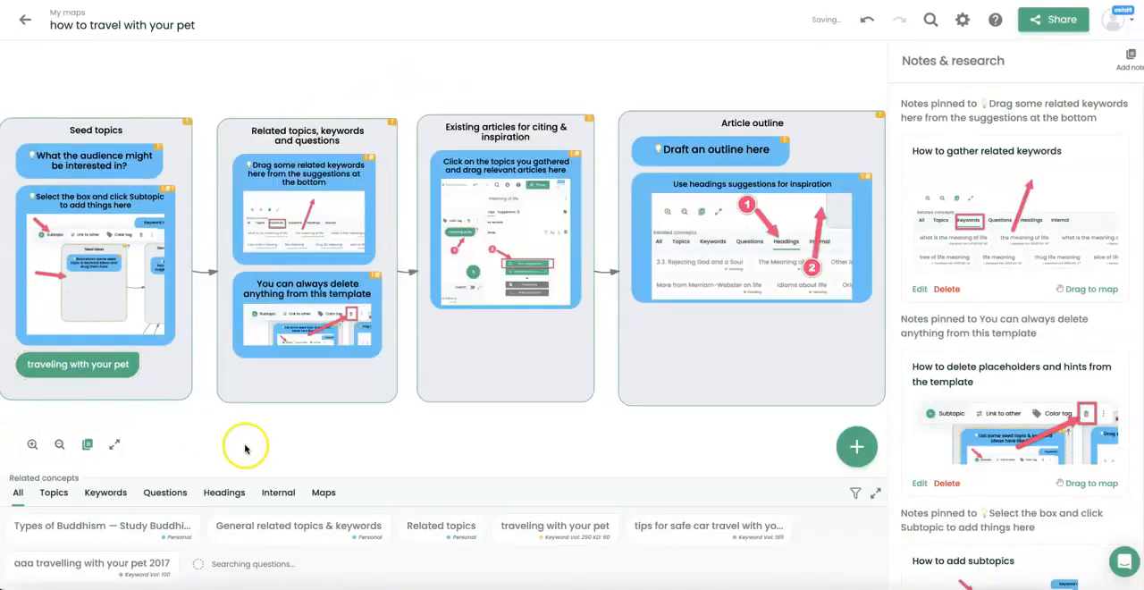
Inspect the tags, notes and related concepts of the "traveling with your pet" concept, and deselect it.
{"action": "left_click", "coordinate": [87, 373]}
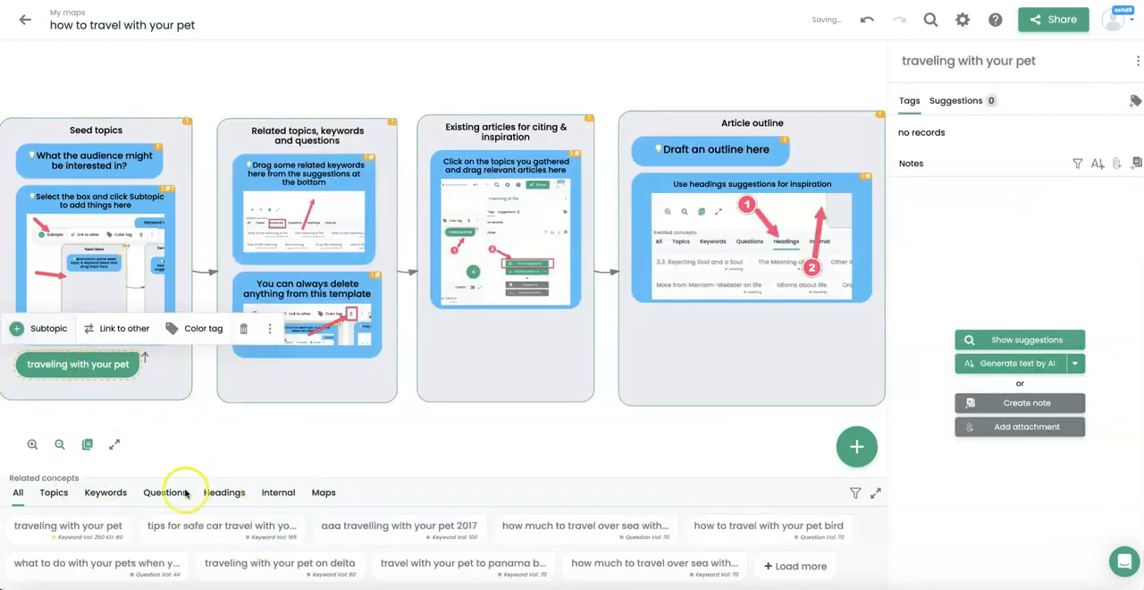
{"action": "left_click", "coordinate": [74, 367]}
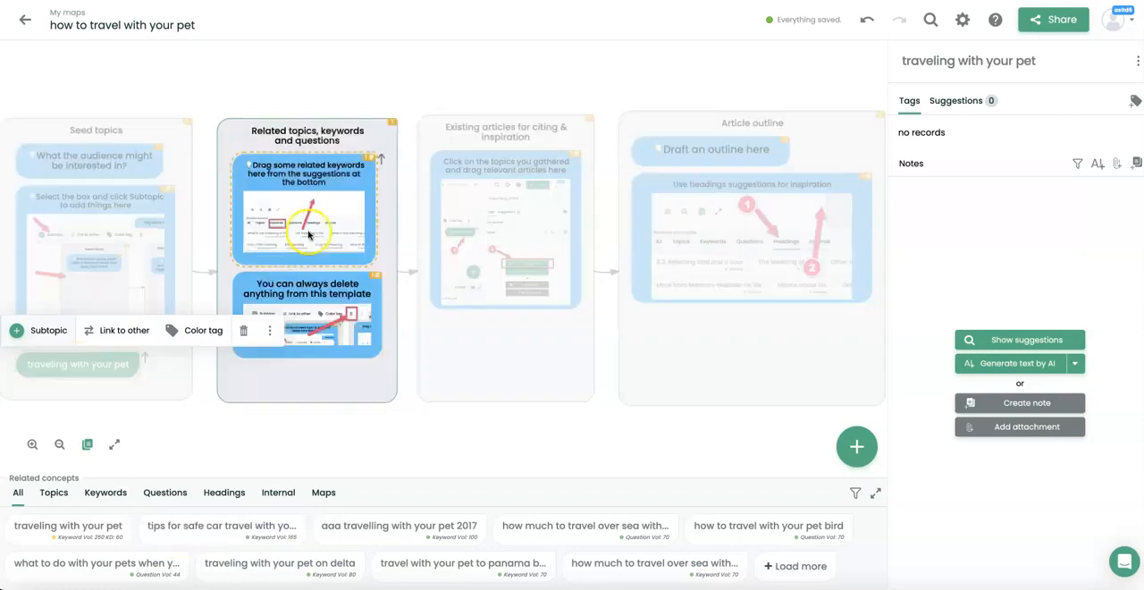
{"action": "left_click", "coordinate": [369, 99]}
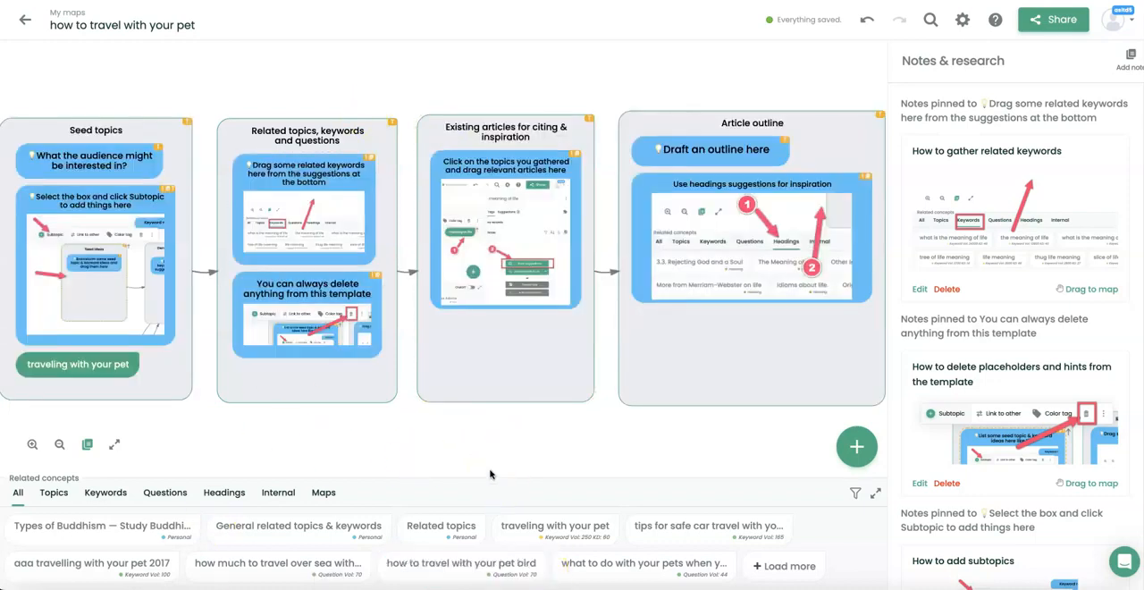
Check the topic and keyword suggestions, return to the topics and enlarge the related concepts area.
{"action": "left_click", "coordinate": [53, 492]}
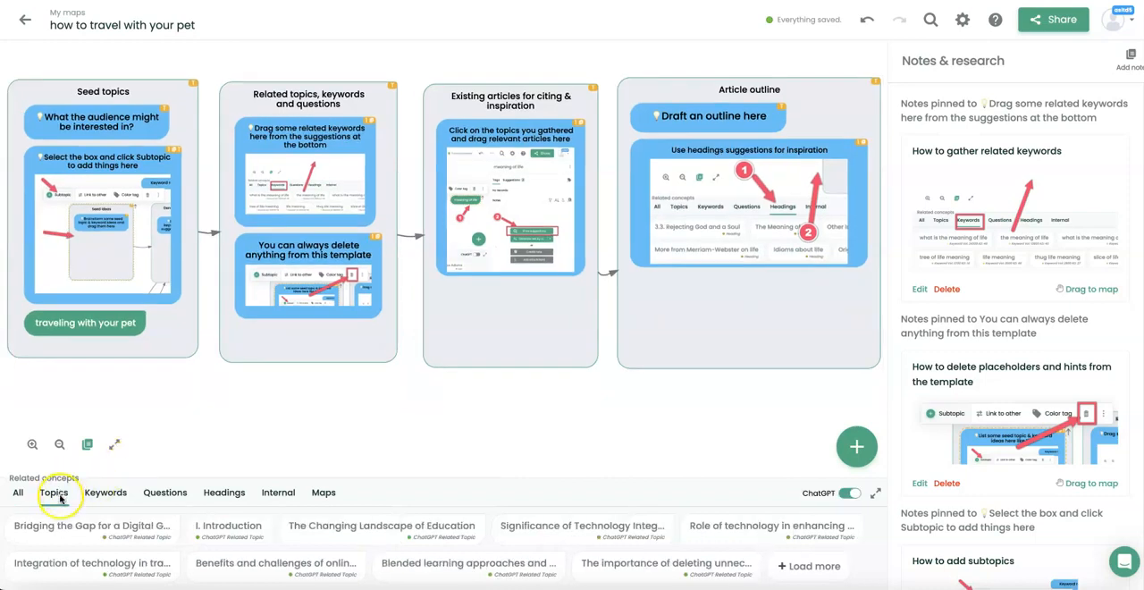
{"action": "left_click", "coordinate": [98, 497]}
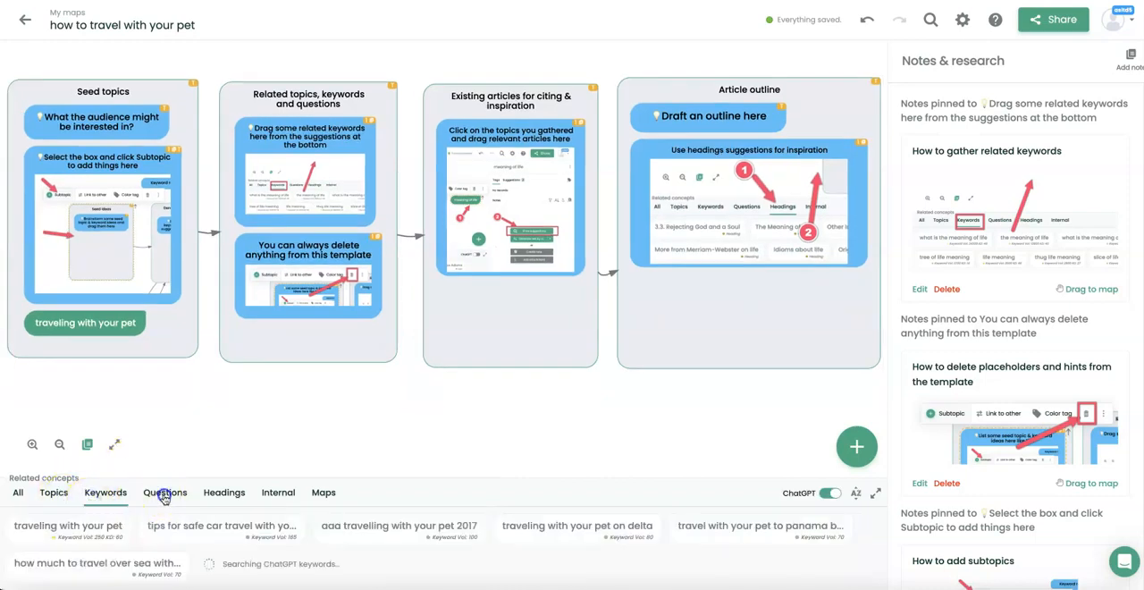
{"action": "left_click", "coordinate": [54, 494]}
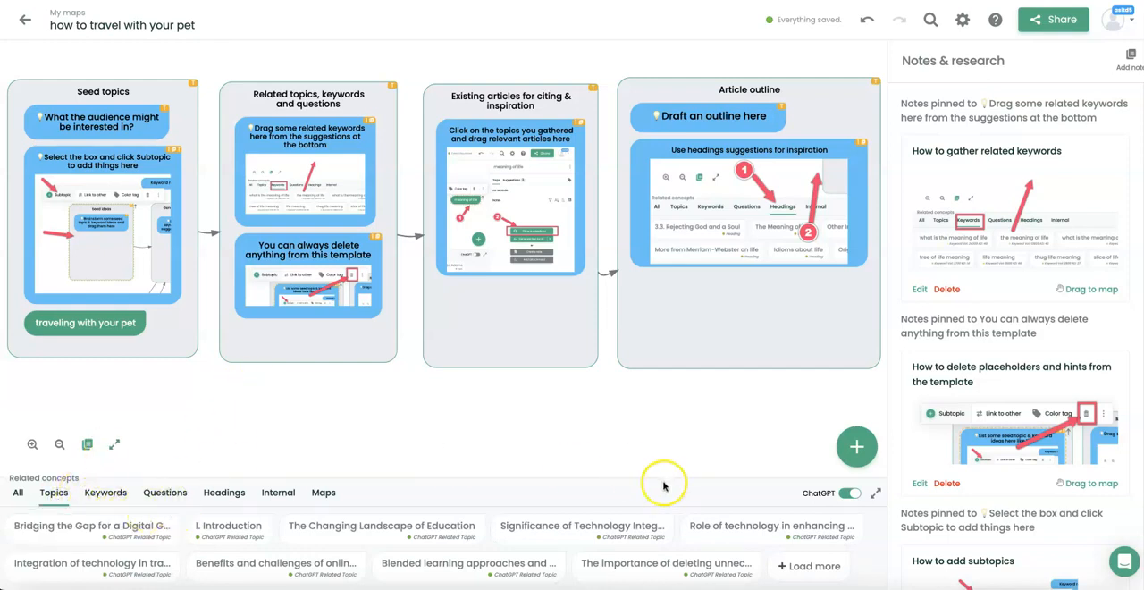
{"action": "left_click", "coordinate": [876, 495]}
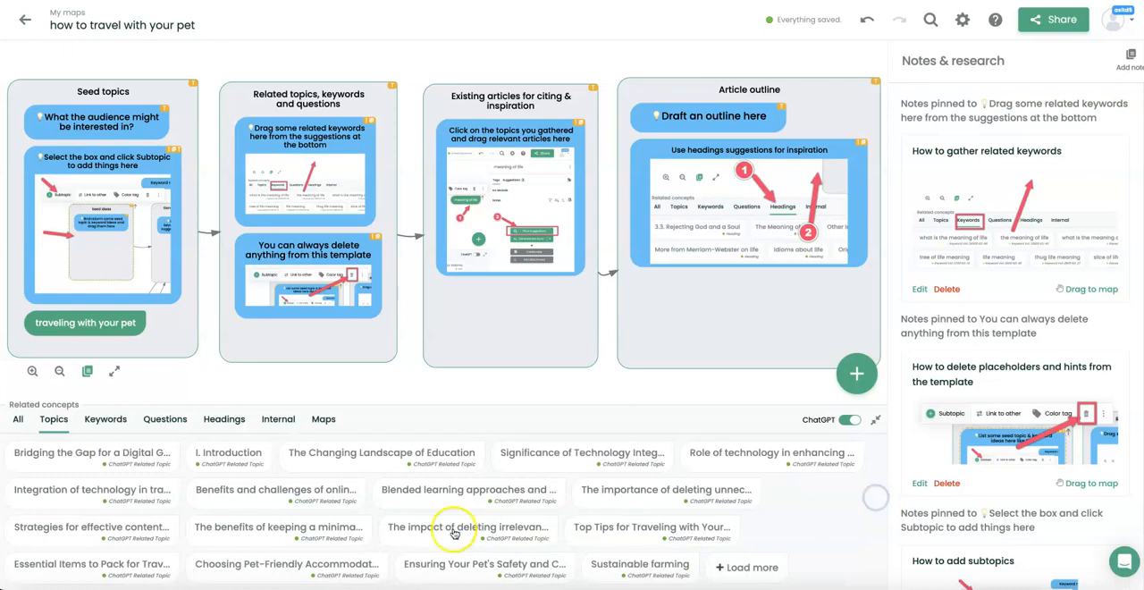
From the topic suggestions for "traveling with your pet", add "Finding pet-friendly accommodation options while traveling" to the Related topics, keywords and questions box.
{"action": "left_click", "coordinate": [97, 325]}
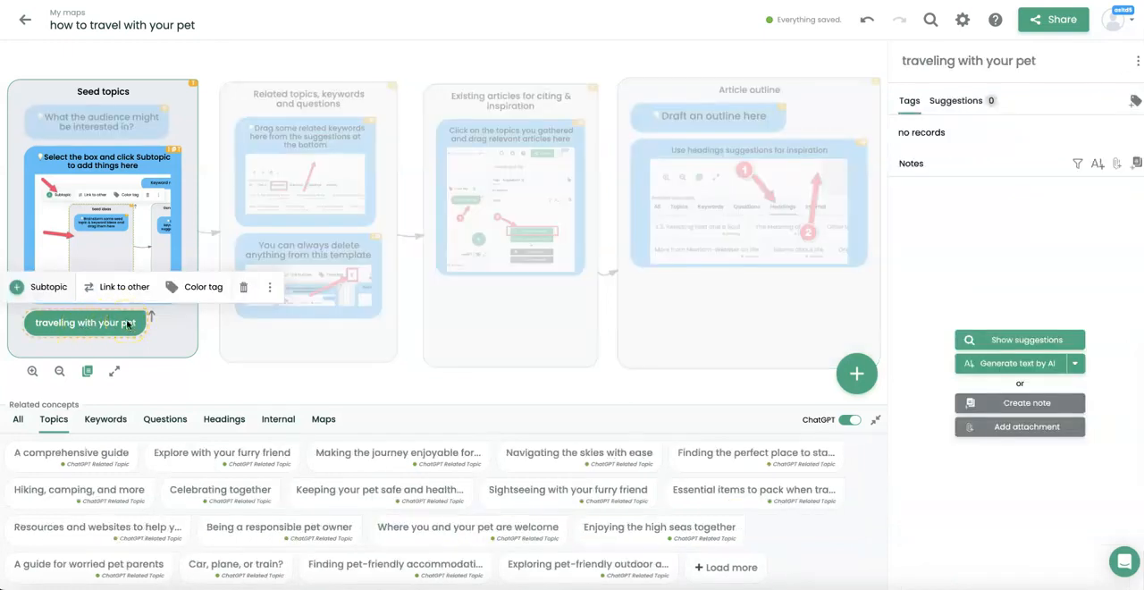
{"action": "left_click", "coordinate": [122, 326]}
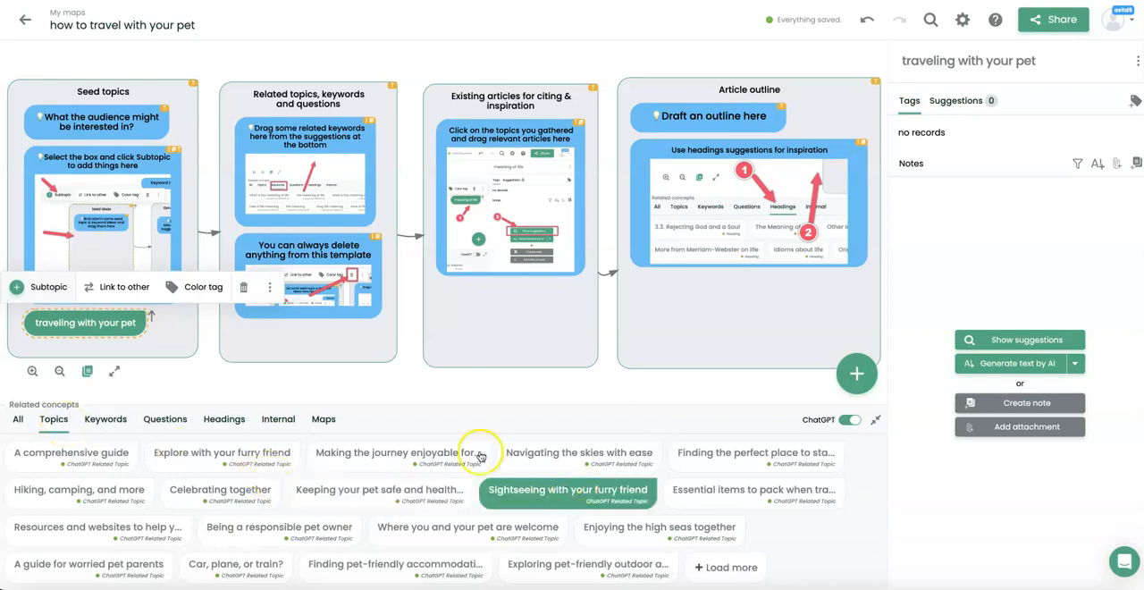
{"action": "left_click_drag", "start_coordinate": [532, 512], "coordinate": [375, 411]}
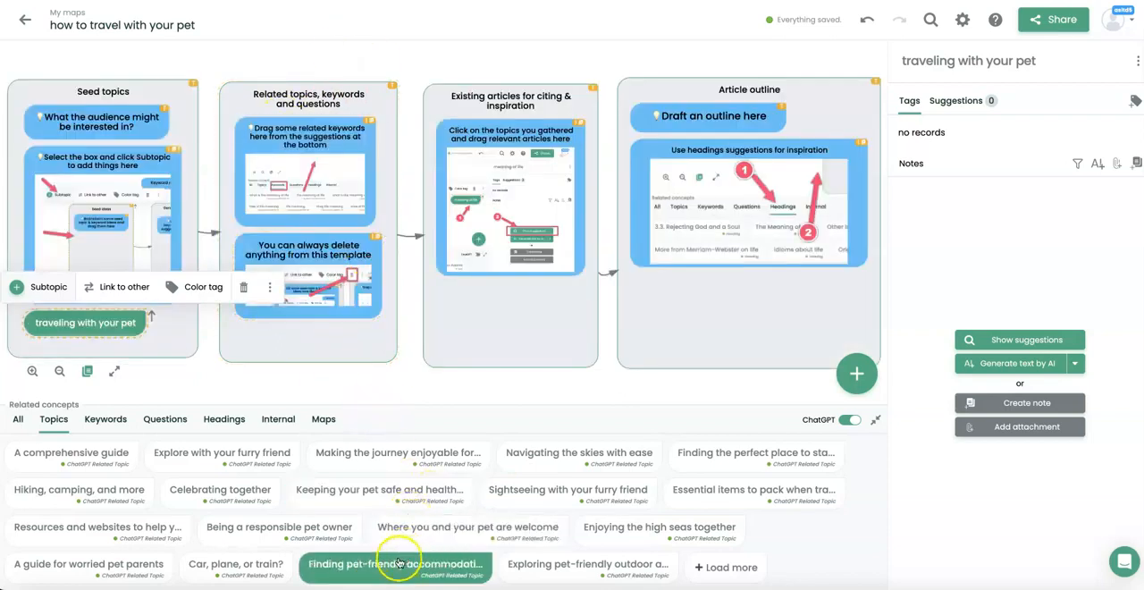
{"action": "left_click_drag", "start_coordinate": [341, 565], "coordinate": [326, 338]}
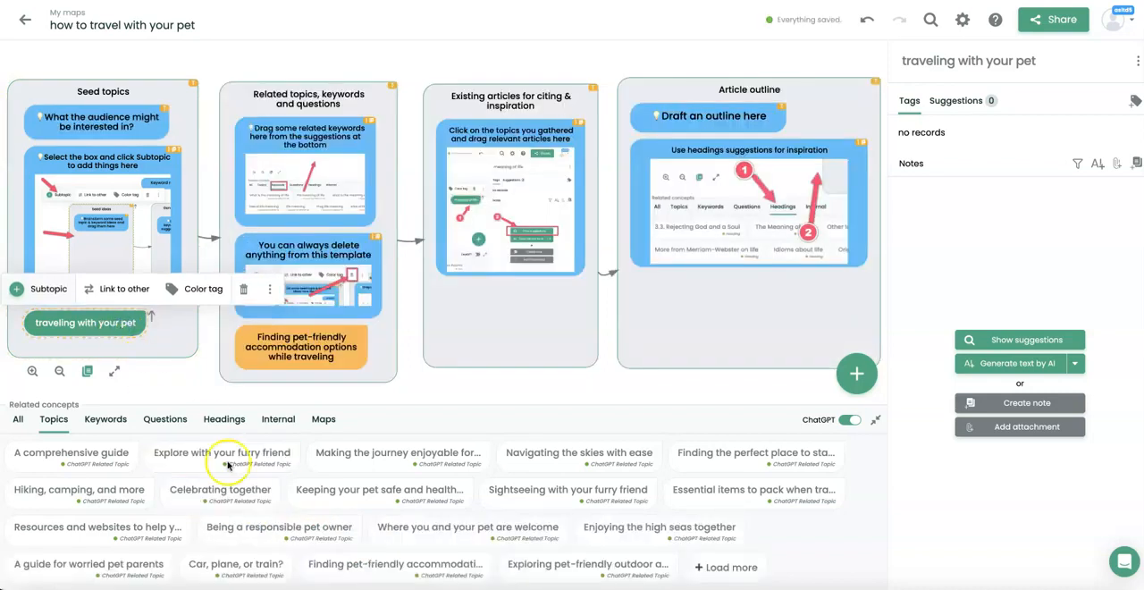
Load more ChatGPT topics and add "Managing your pet's anxiety and stress while traveling" to the Related topics, keywords and questions box.
{"action": "left_click", "coordinate": [726, 567]}
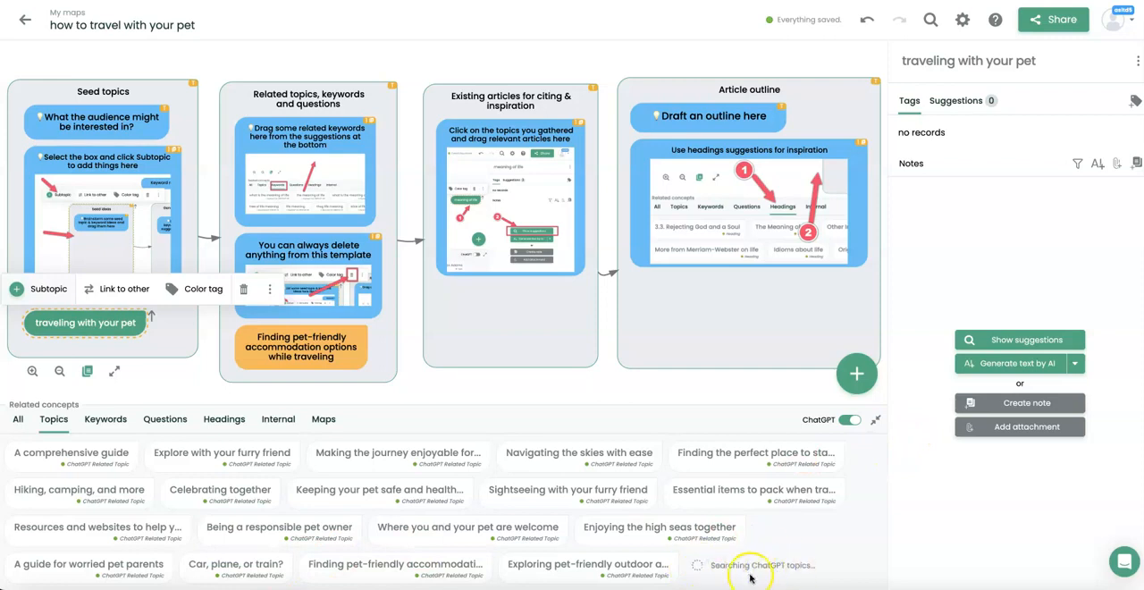
{"action": "scroll", "coordinate": [59, 559], "scroll_direction": "down", "scroll_amount": 1}
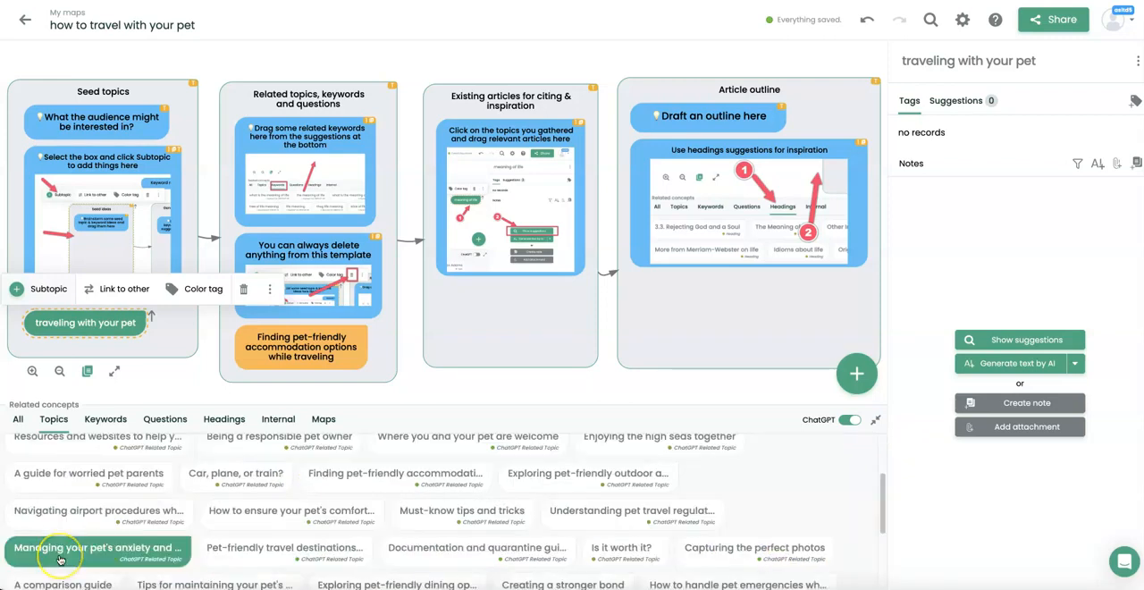
{"action": "left_click_drag", "start_coordinate": [59, 558], "coordinate": [304, 386]}
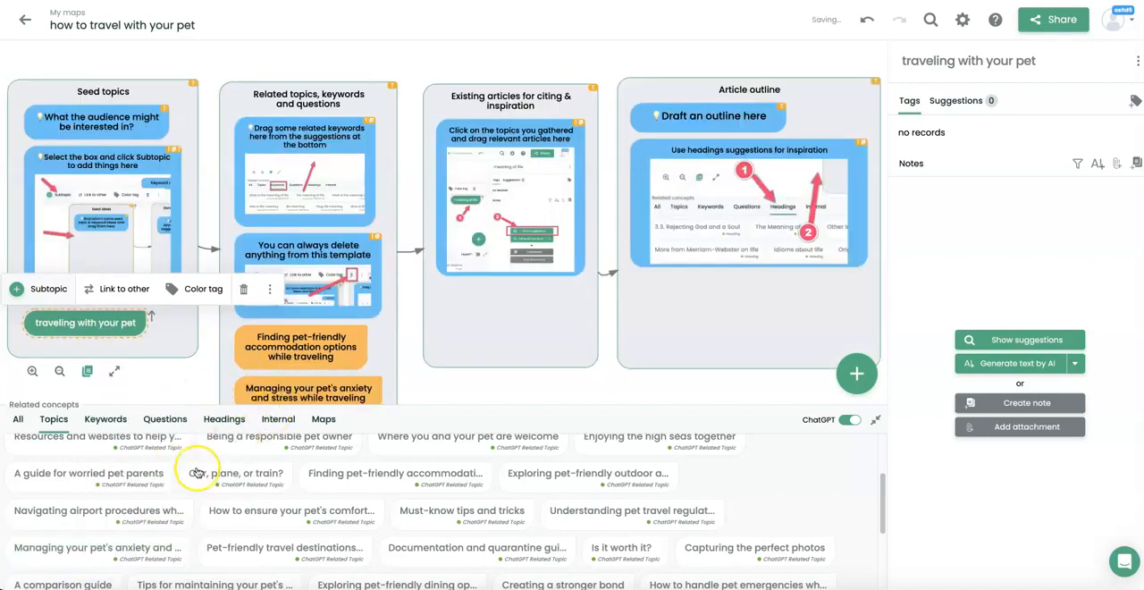
Delete the two blue template hints about gathering keywords and deleting items from the Related topics, keywords and questions box.
{"action": "left_click", "coordinate": [122, 322]}
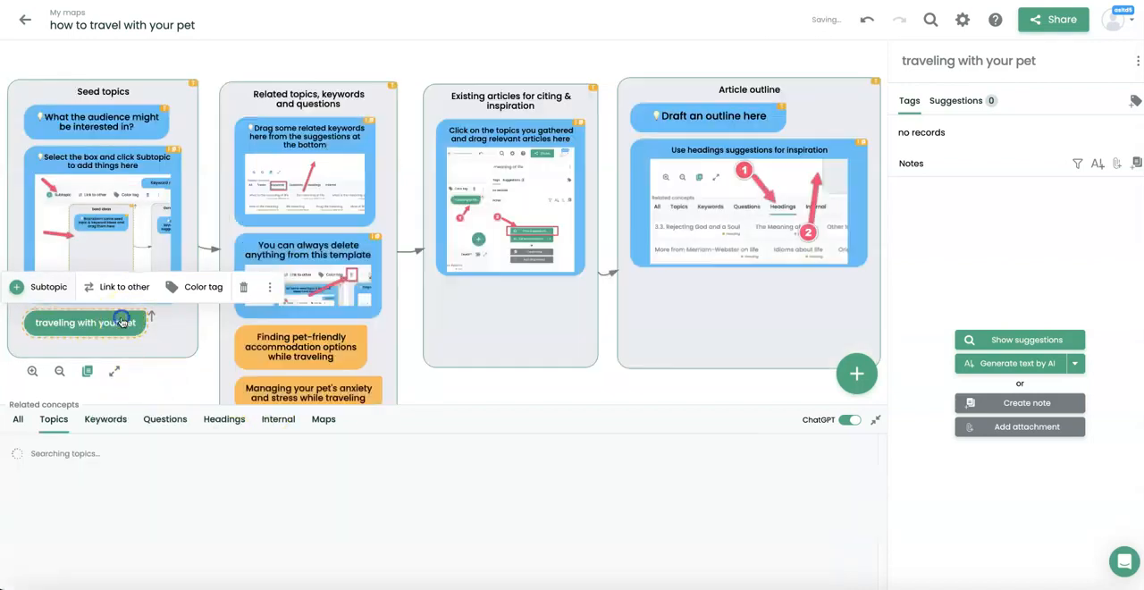
{"action": "left_click", "coordinate": [261, 148]}
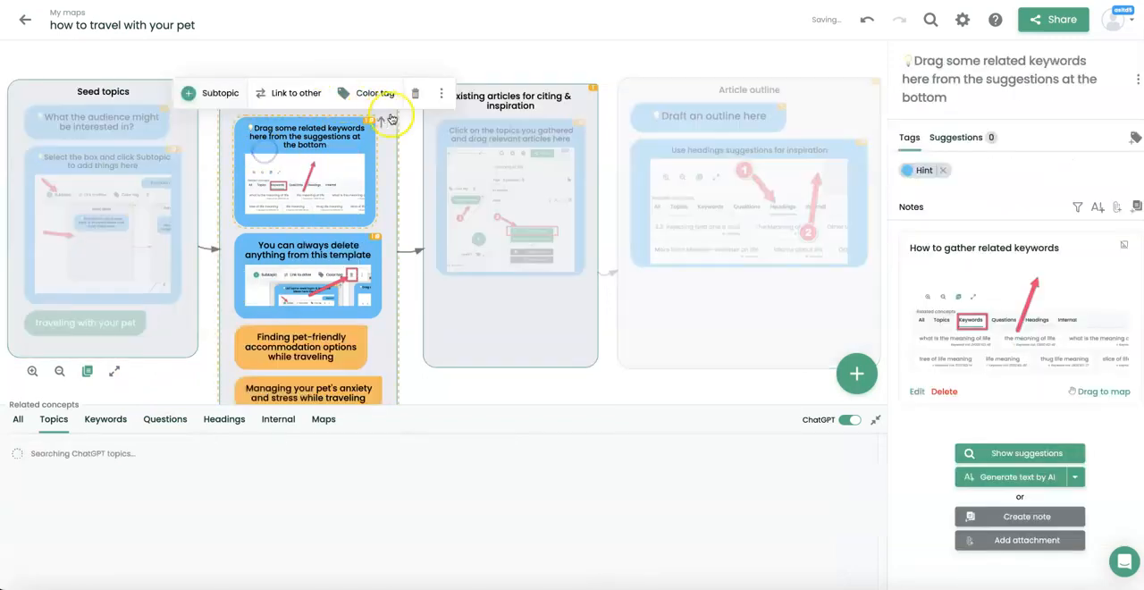
{"action": "left_click", "coordinate": [412, 96]}
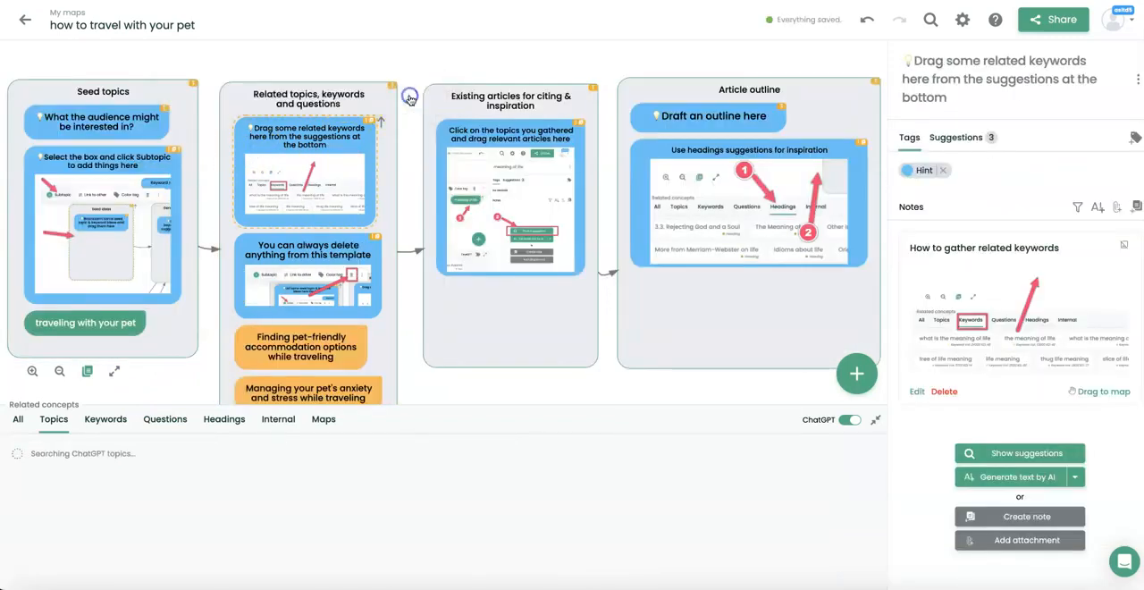
{"action": "left_click", "coordinate": [417, 94]}
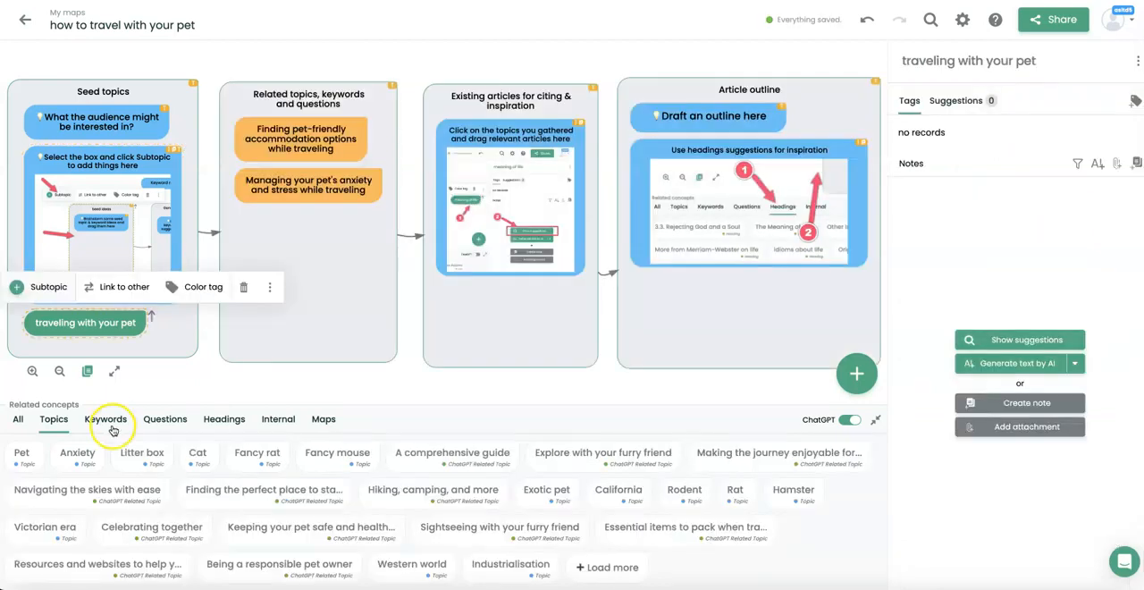
Add the keyword suggestions "Traveling with pets", "Pet-friendly accommodations", "Flying with pets" and "Pet travel regulations" to the Related topics, keywords and questions box.
{"action": "left_click", "coordinate": [107, 420]}
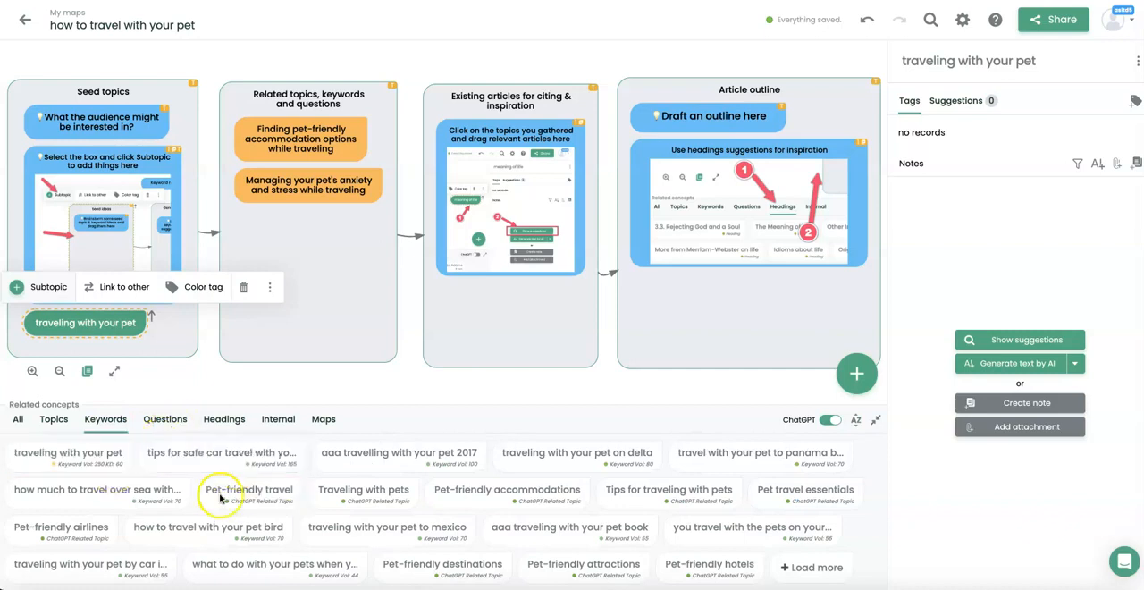
{"action": "left_click_drag", "start_coordinate": [374, 502], "coordinate": [312, 247]}
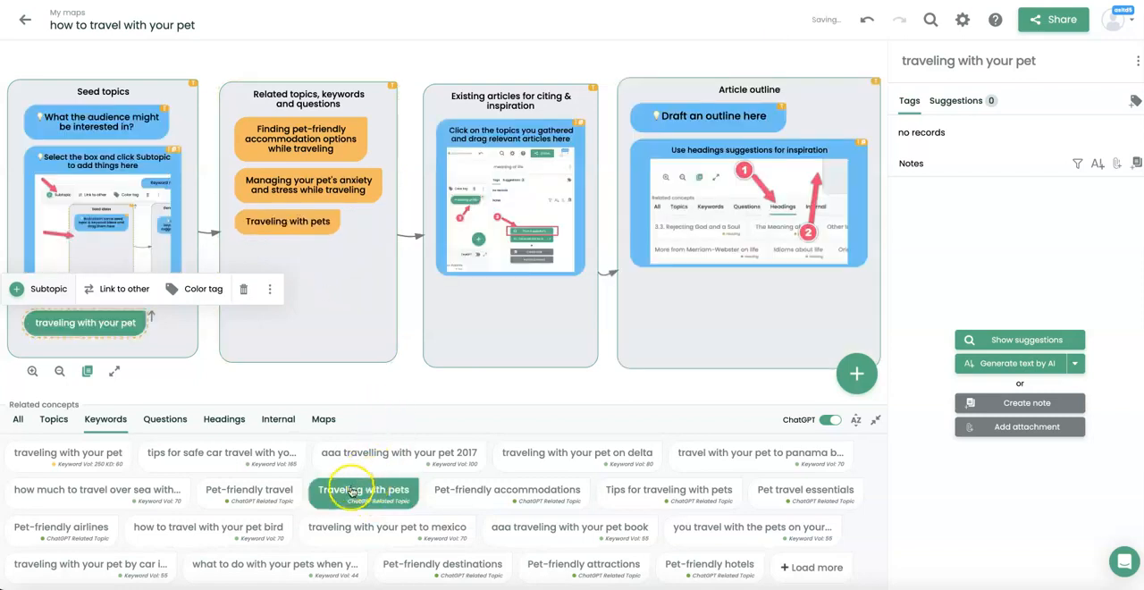
{"action": "left_click_drag", "start_coordinate": [518, 494], "coordinate": [320, 265]}
{"action": "left_click_drag", "start_coordinate": [310, 566], "coordinate": [288, 318]}
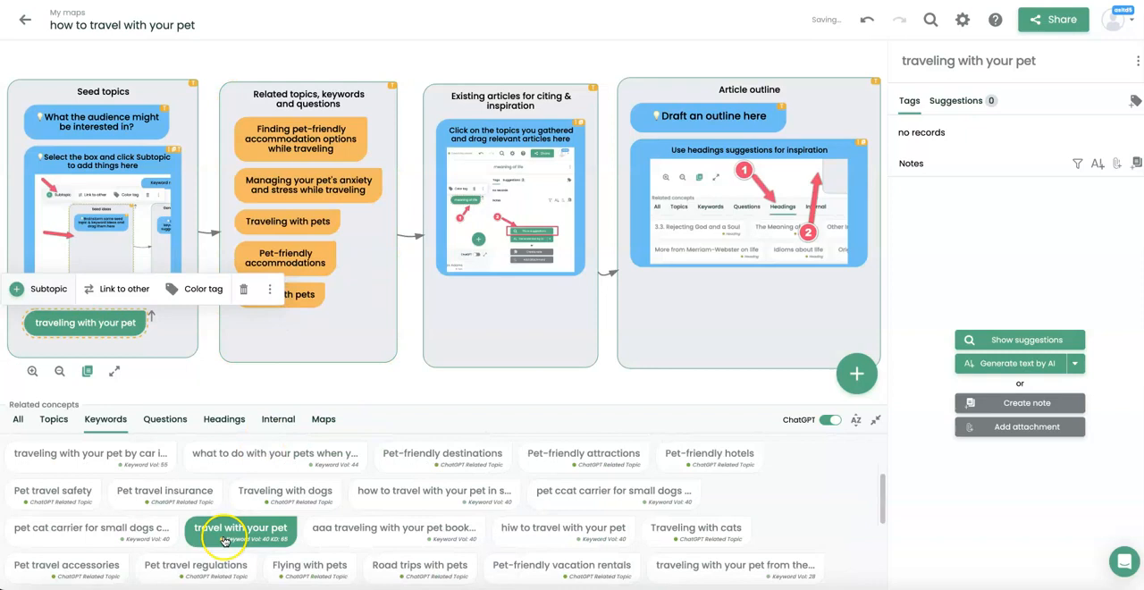
{"action": "left_click_drag", "start_coordinate": [202, 569], "coordinate": [275, 353]}
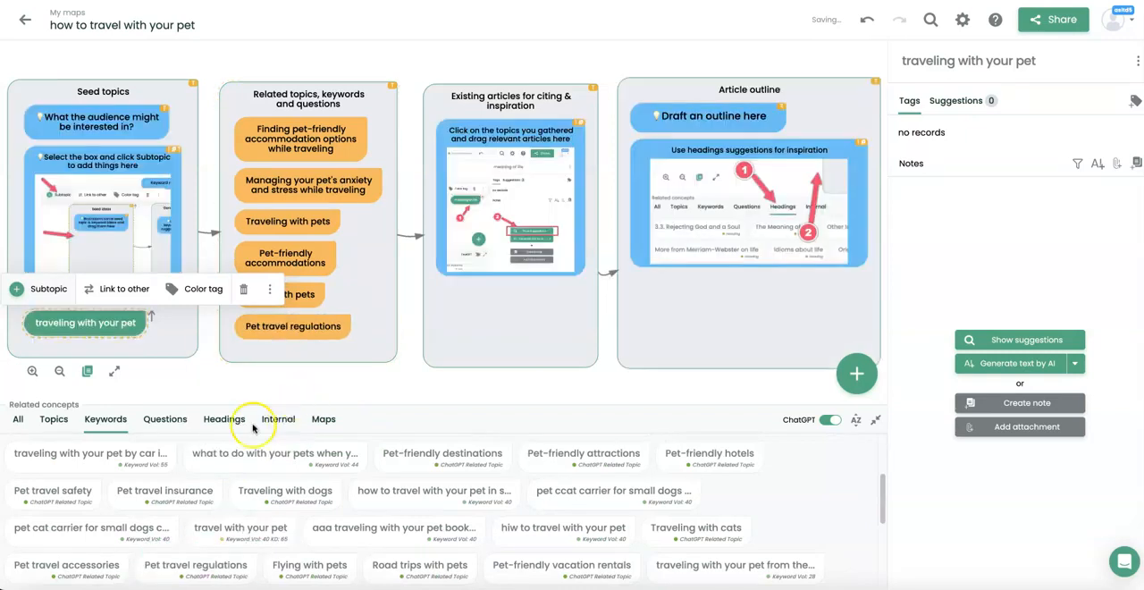
Add the question suggestions "how to travel with your pet" and "how do you make airline reservations if you want to travel with your pet" to the related topics box.
{"action": "left_click", "coordinate": [163, 419]}
{"action": "scroll", "coordinate": [549, 542], "scroll_direction": "down", "scroll_amount": 1}
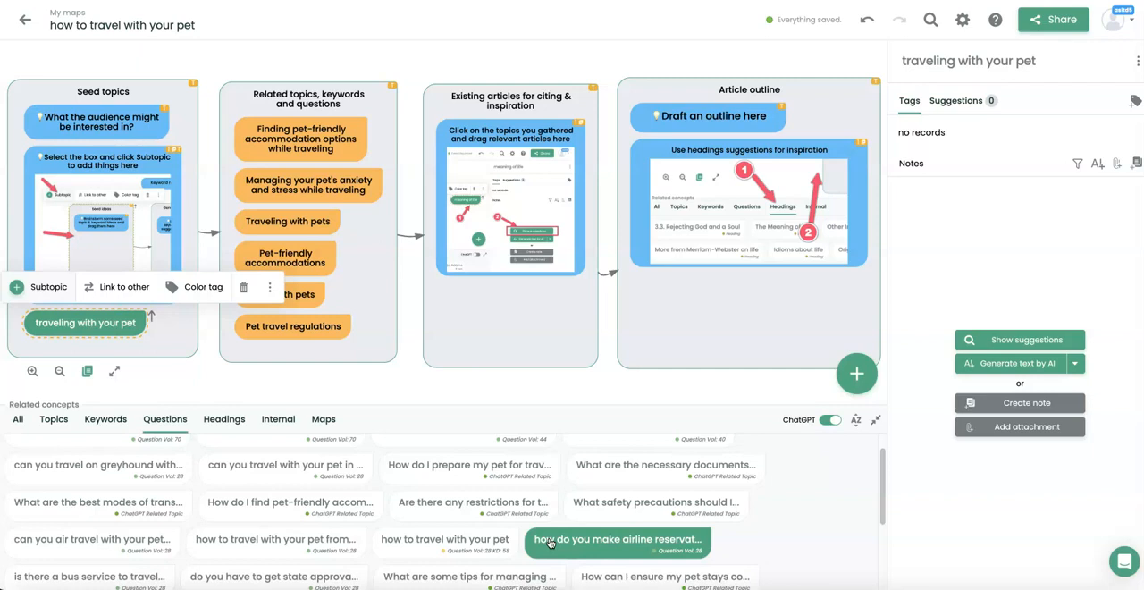
{"action": "left_click_drag", "start_coordinate": [490, 536], "coordinate": [344, 331]}
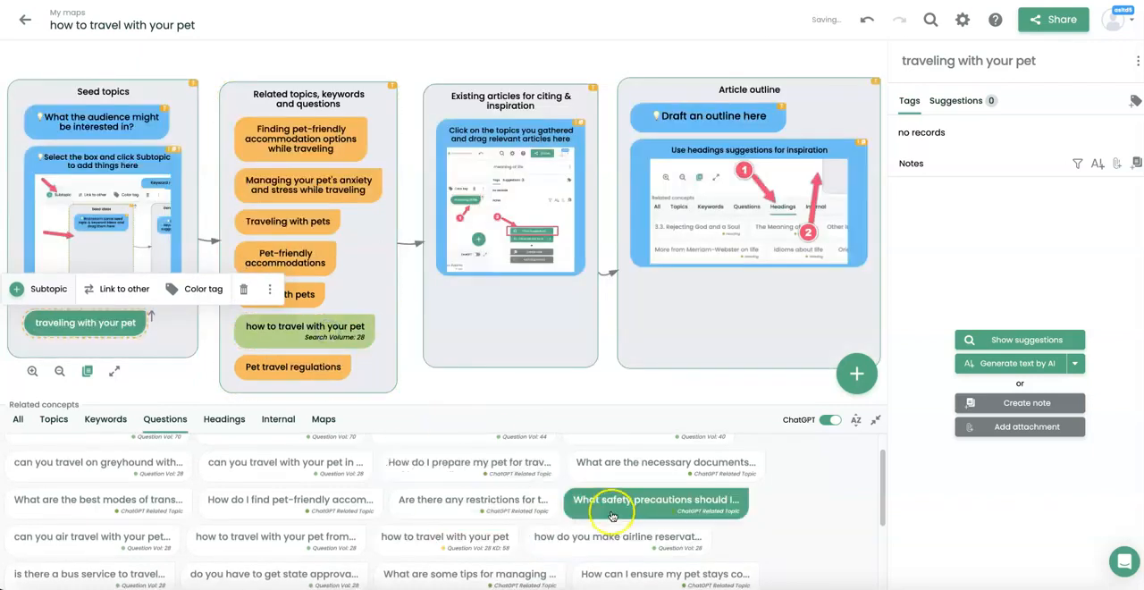
{"action": "scroll", "coordinate": [632, 534], "scroll_direction": "down", "scroll_amount": 1}
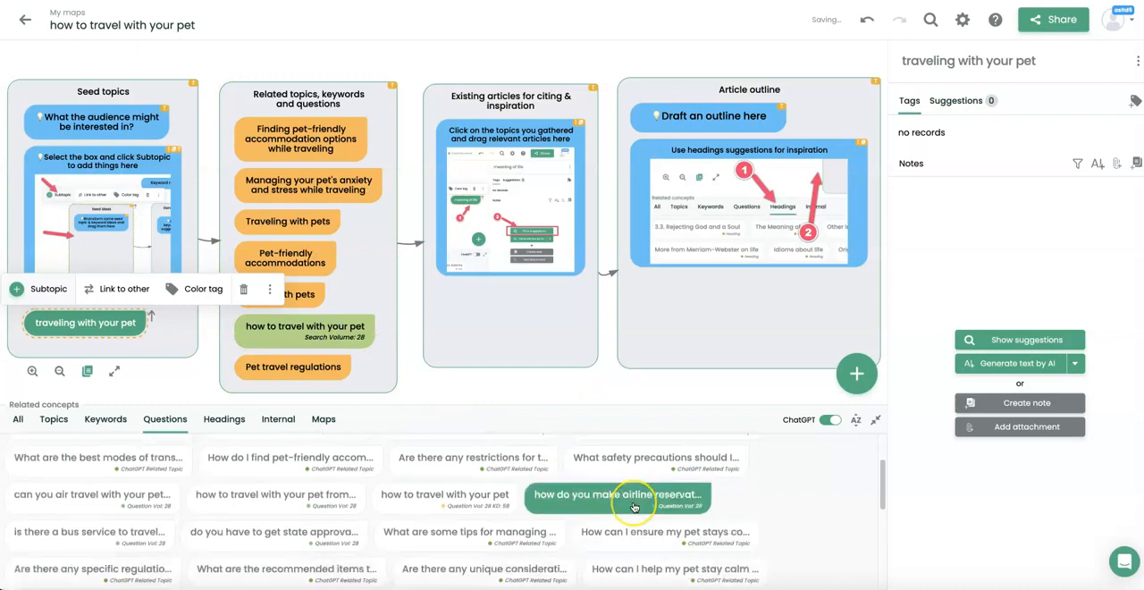
{"action": "left_click_drag", "start_coordinate": [632, 507], "coordinate": [318, 392]}
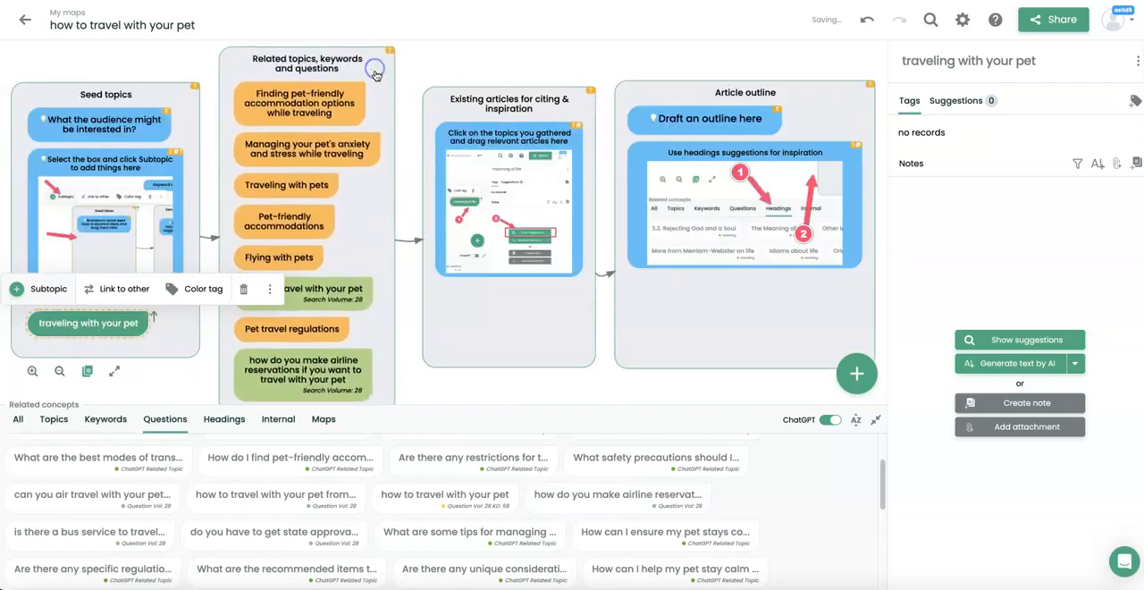
{"action": "left_click_drag", "start_coordinate": [386, 386], "coordinate": [383, 389]}
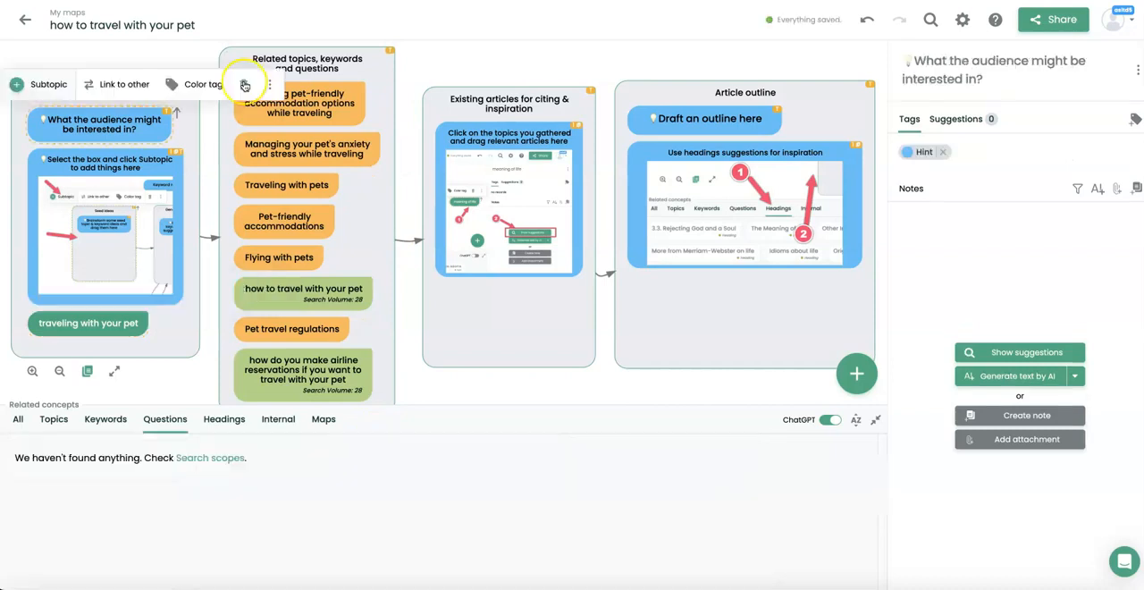
Delete the hints "What the audience might be interested in?" and "Select the box and click Subtopic to add things here" from the Seed topics box.
{"action": "left_click", "coordinate": [245, 85]}
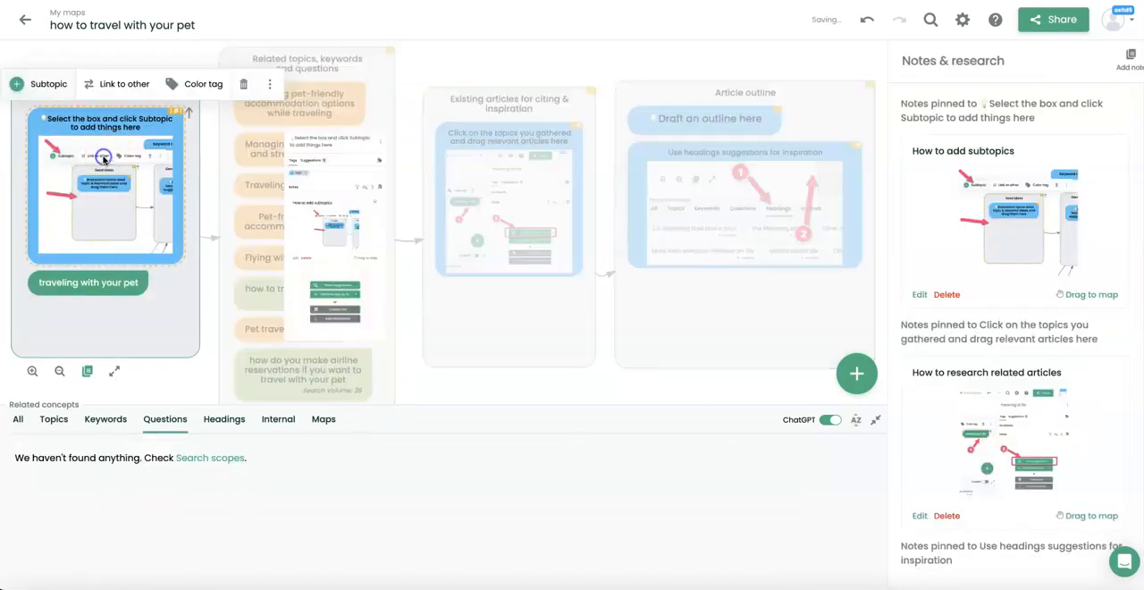
{"action": "left_click", "coordinate": [240, 86]}
{"action": "left_click", "coordinate": [93, 222]}
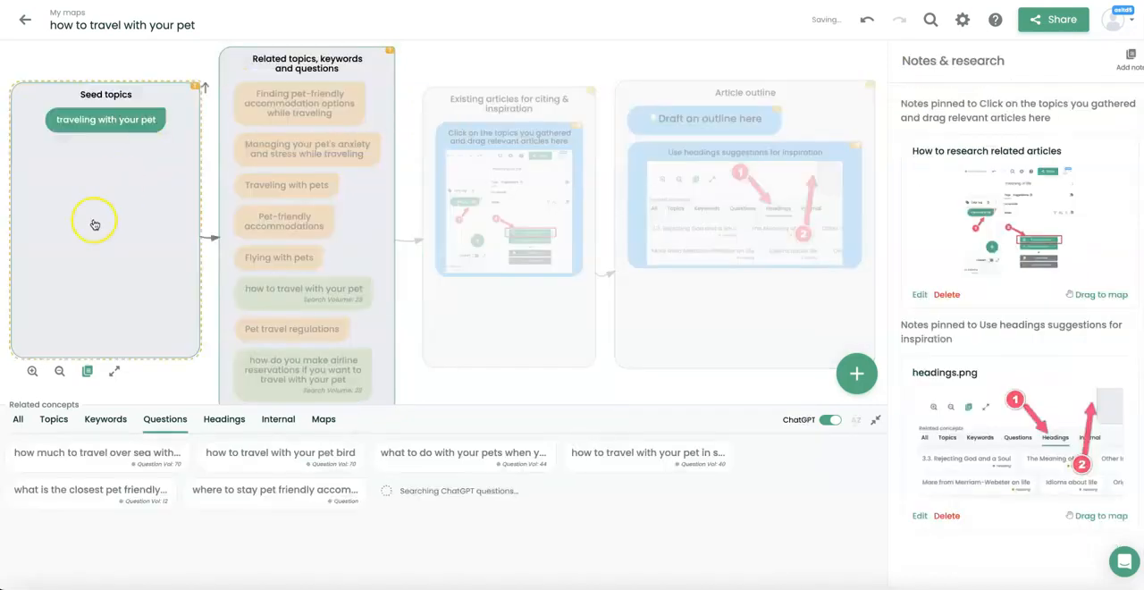
Add "Pet passport" and, from the topic suggestions for "Flying with pets", the overview of airline pet travel rules to the Seed topics box.
{"action": "left_click", "coordinate": [107, 119]}
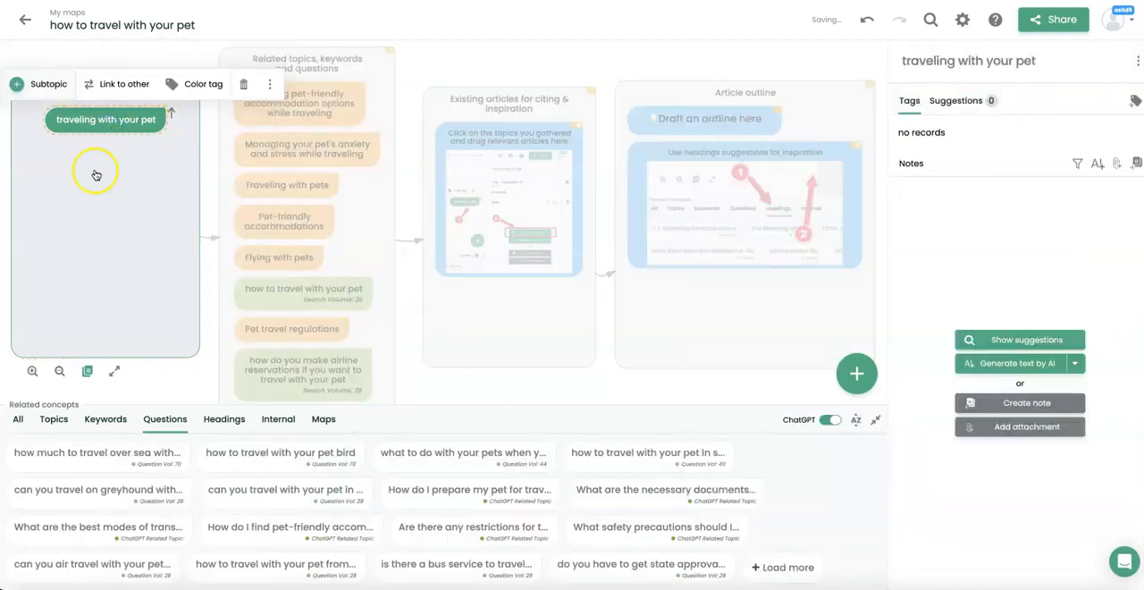
{"action": "left_click", "coordinate": [55, 420]}
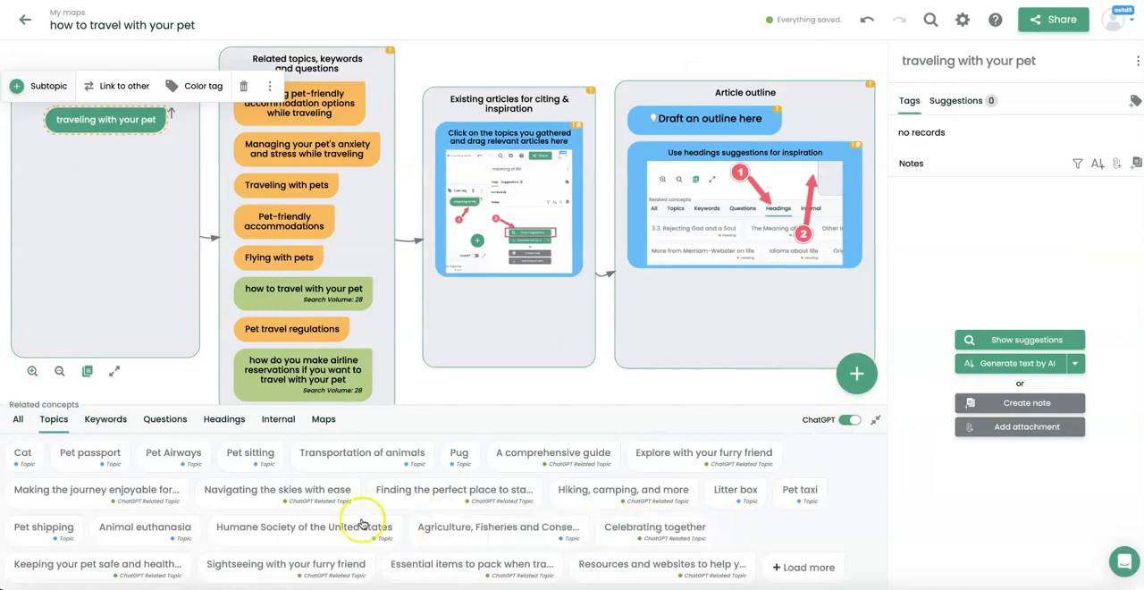
{"action": "left_click_drag", "start_coordinate": [90, 458], "coordinate": [101, 237]}
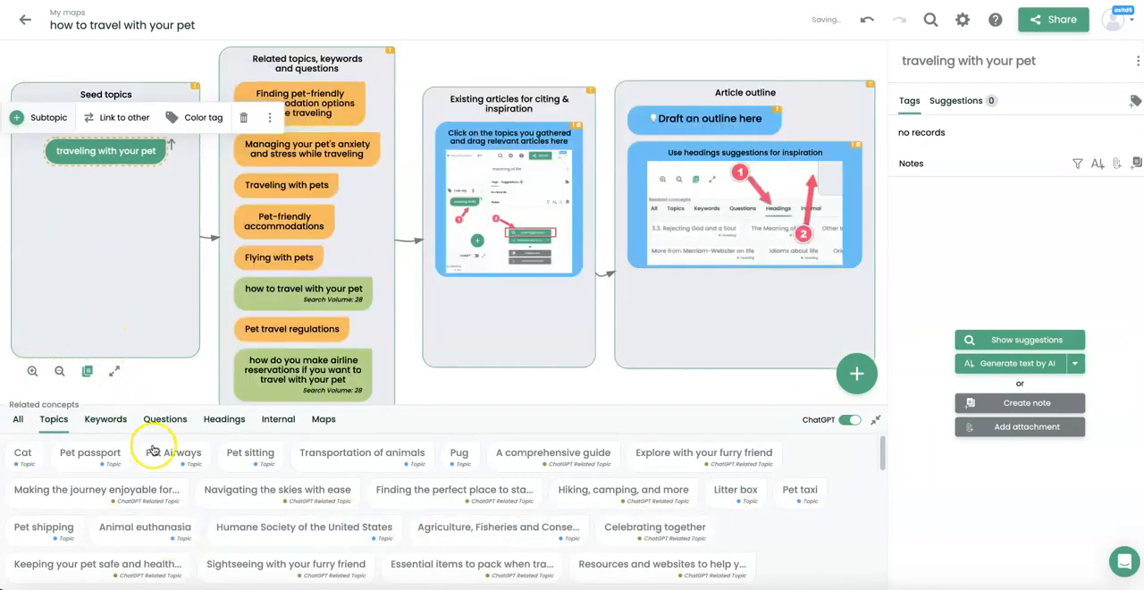
{"action": "scroll", "coordinate": [294, 493], "scroll_direction": "down", "scroll_amount": 3}
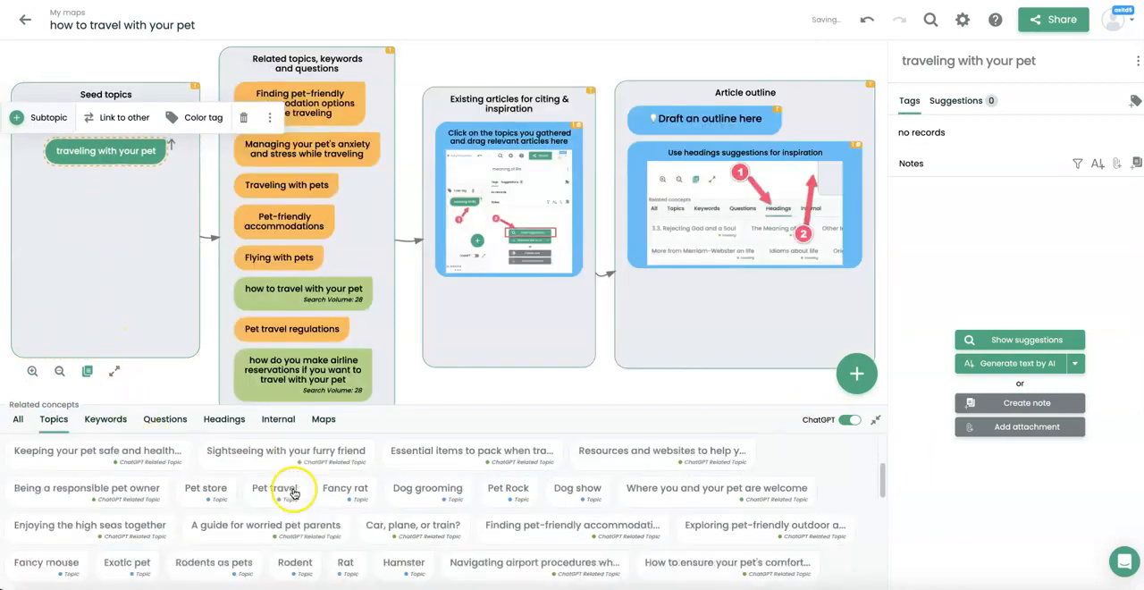
{"action": "left_click_drag", "start_coordinate": [277, 490], "coordinate": [137, 178]}
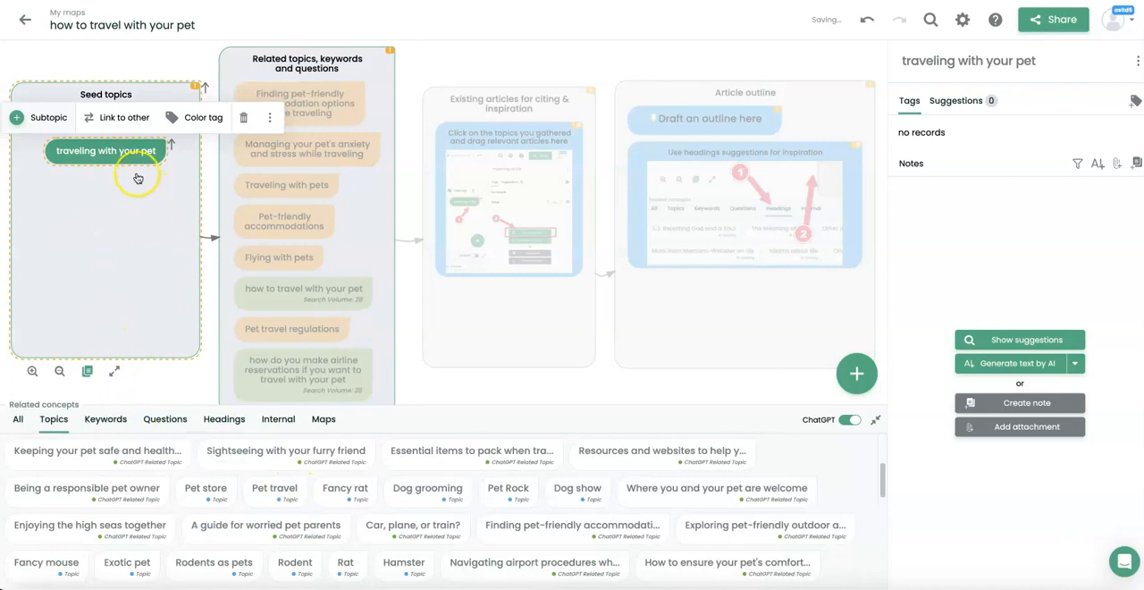
{"action": "left_click", "coordinate": [299, 264]}
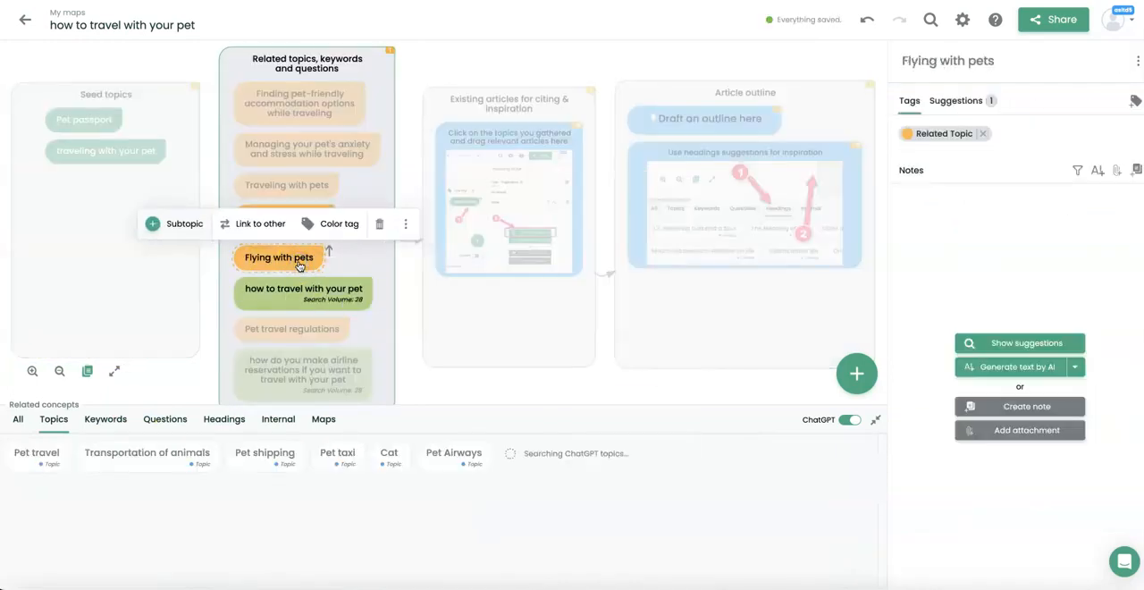
Start adding a new concept and include Related Keywords in its suggestion scopes.
{"action": "left_click", "coordinate": [856, 374]}
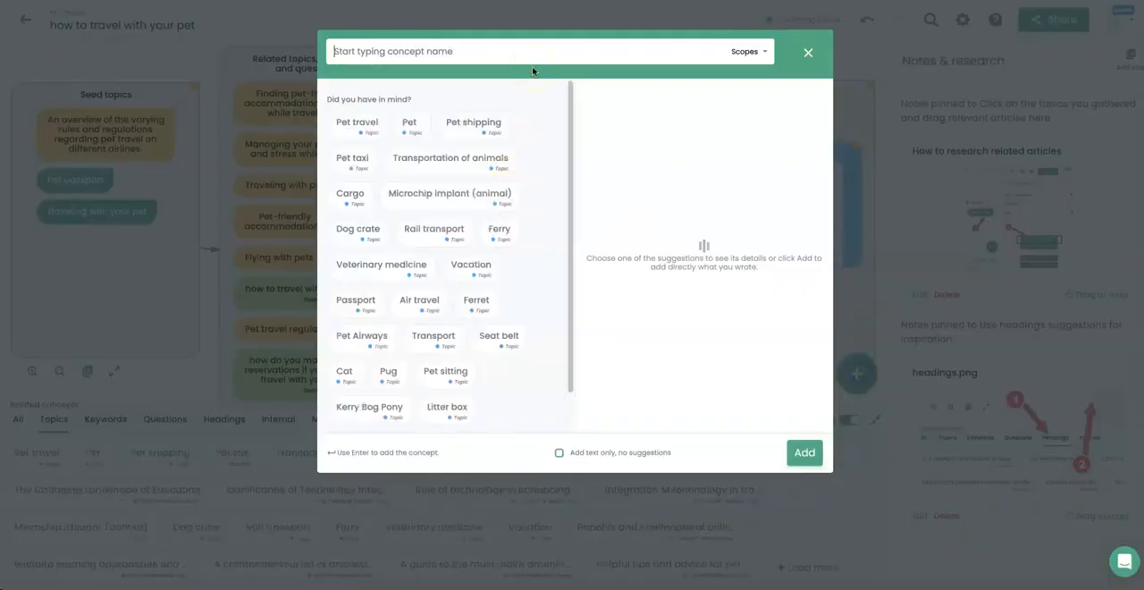
{"action": "left_click", "coordinate": [749, 41]}
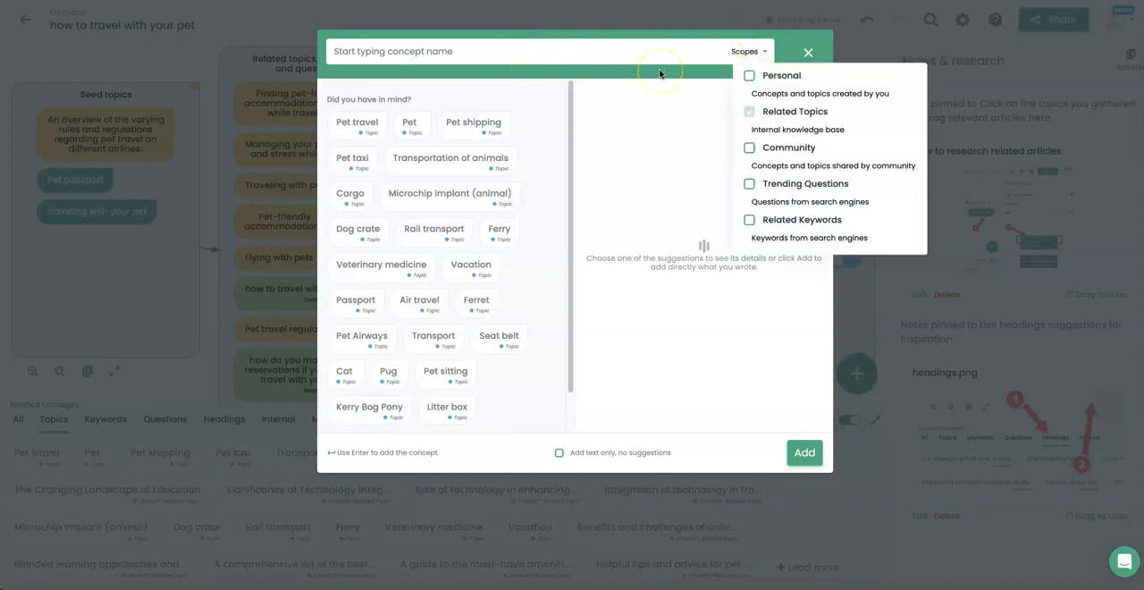
{"action": "left_click", "coordinate": [753, 217]}
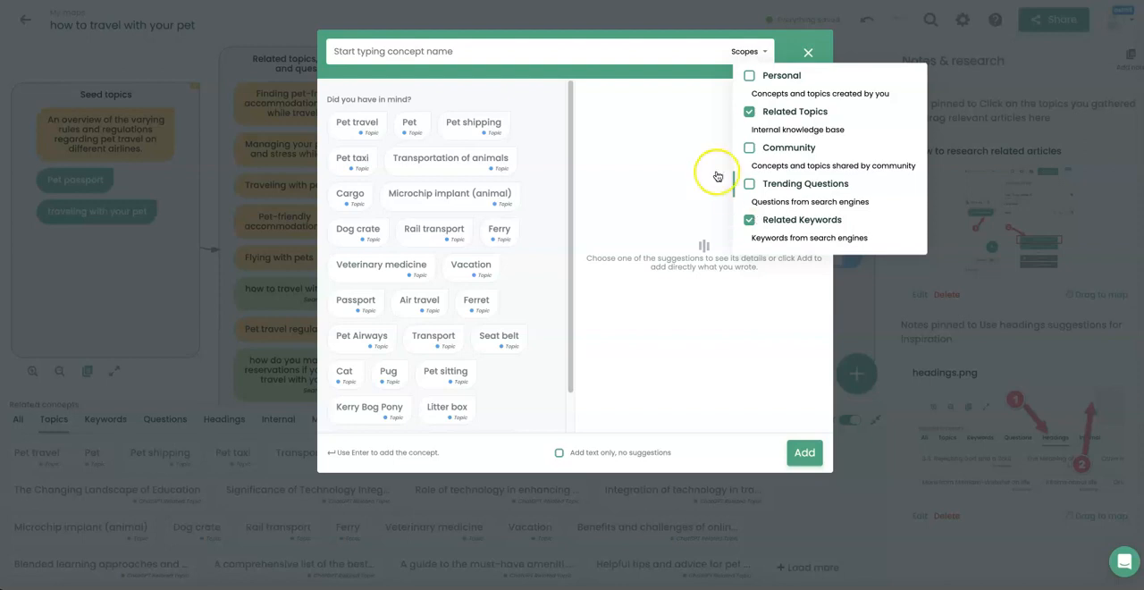
Add the keyword suggestion "pet friendly airlines" as a new concept in the Seed topics box.
{"action": "left_click", "coordinate": [658, 62]}
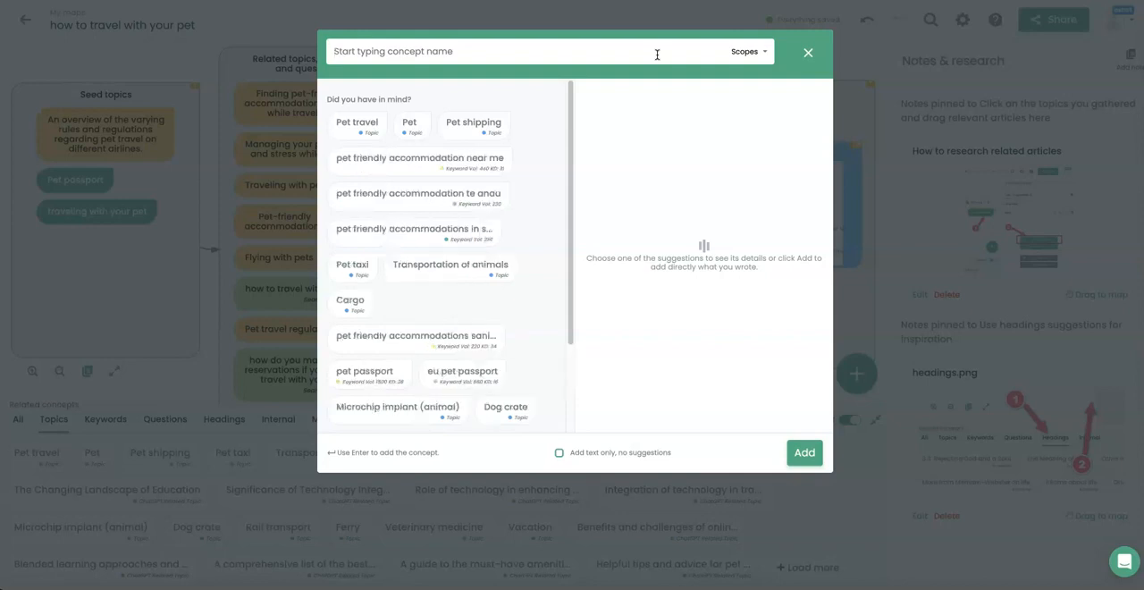
{"action": "type", "text": "pet friendl"}
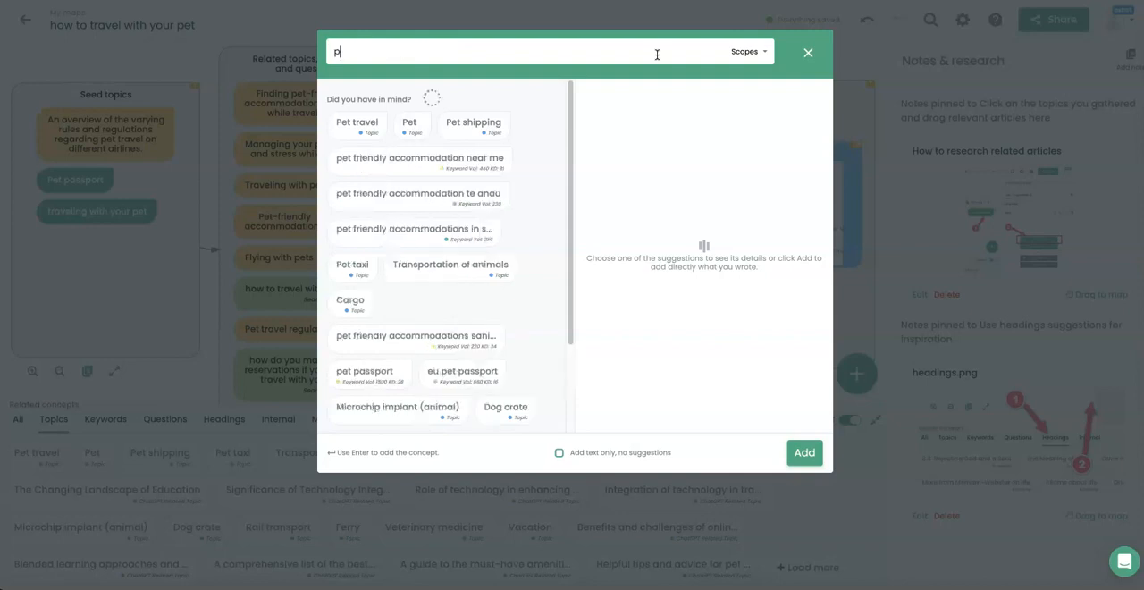
{"action": "type", "text": "y airlines"}
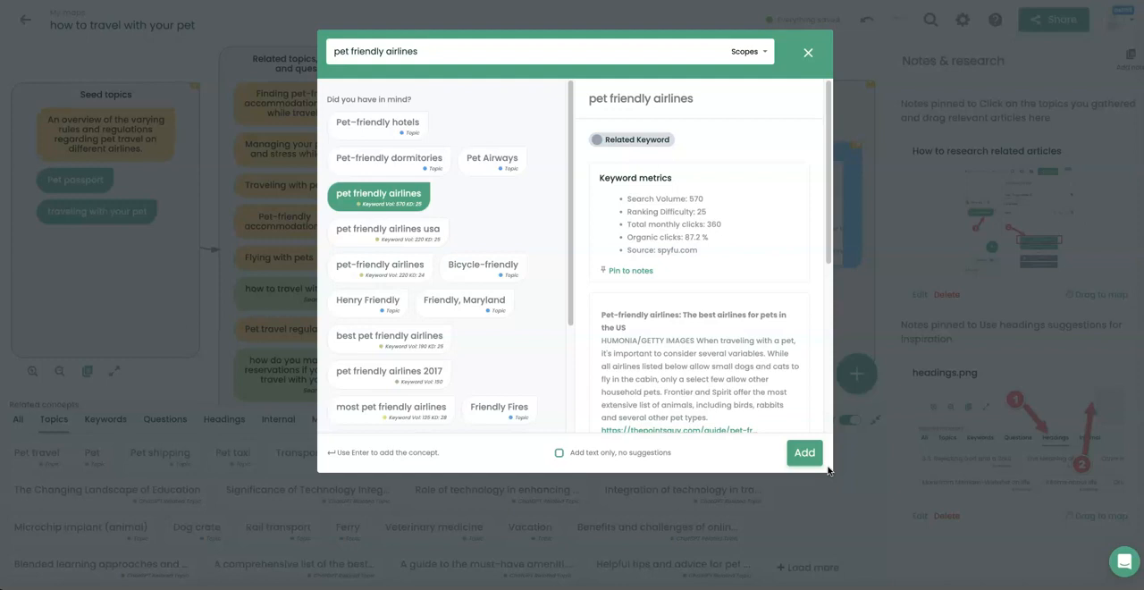
{"action": "left_click", "coordinate": [805, 453]}
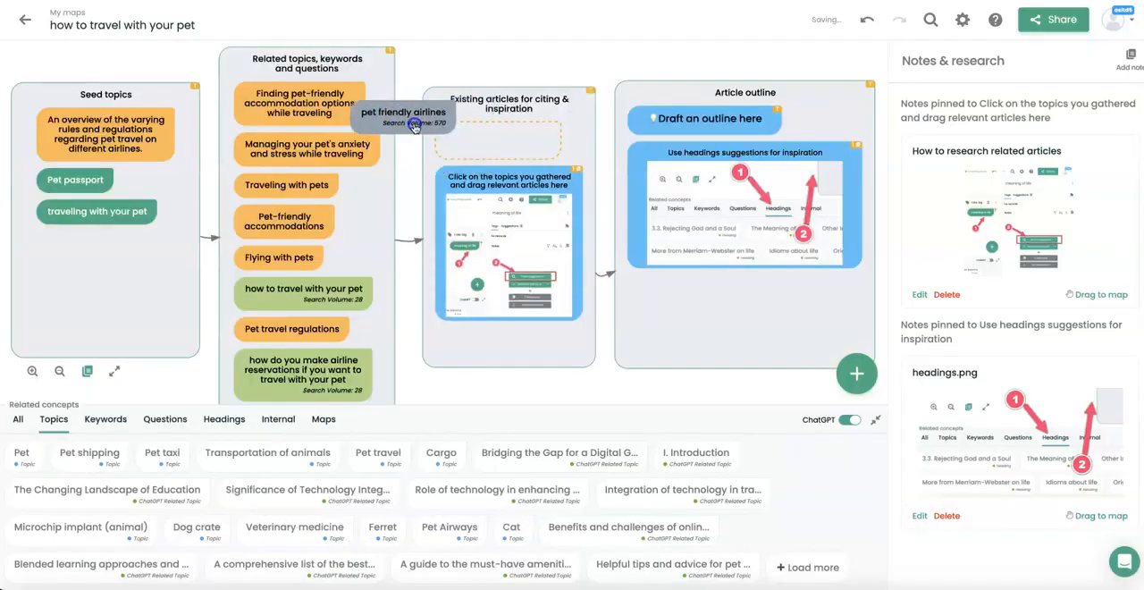
{"action": "left_click", "coordinate": [94, 297]}
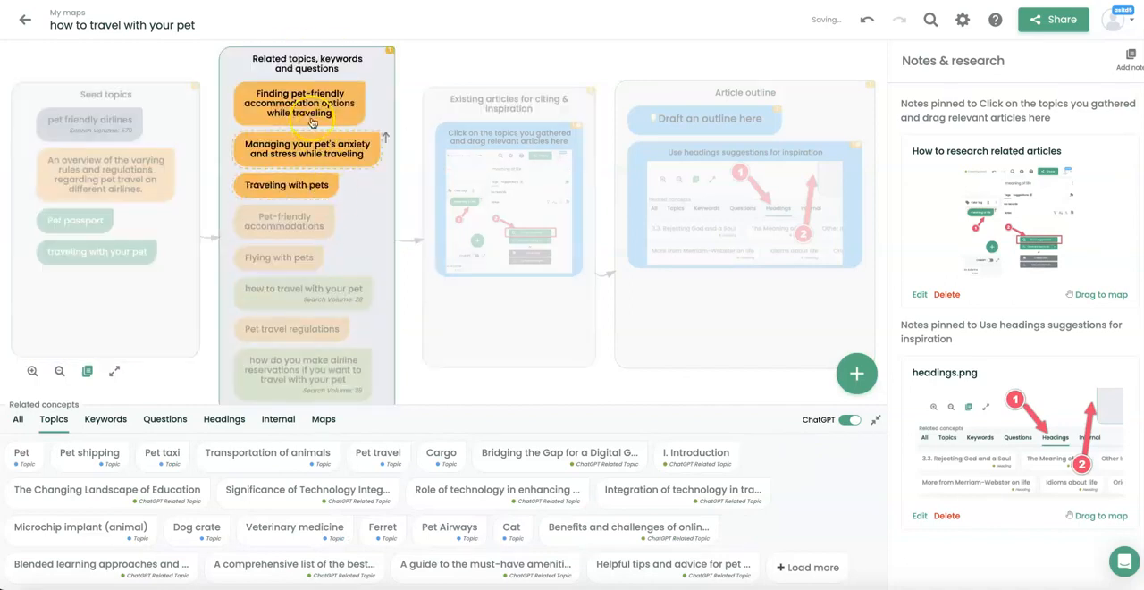
{"action": "left_click", "coordinate": [301, 320]}
{"action": "left_click", "coordinate": [84, 293]}
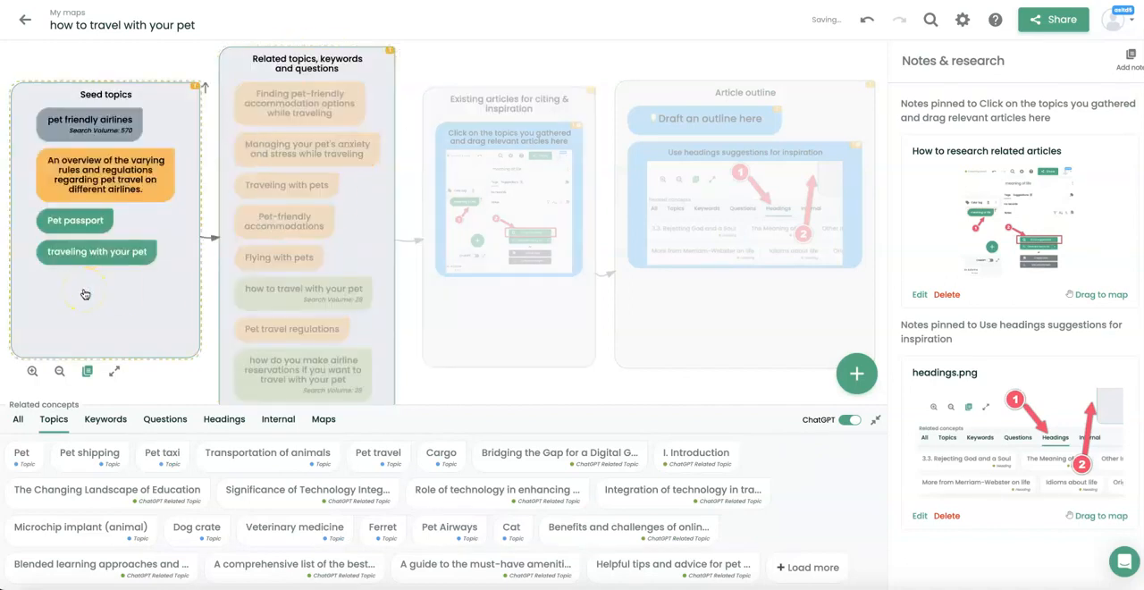
{"action": "left_click", "coordinate": [126, 252]}
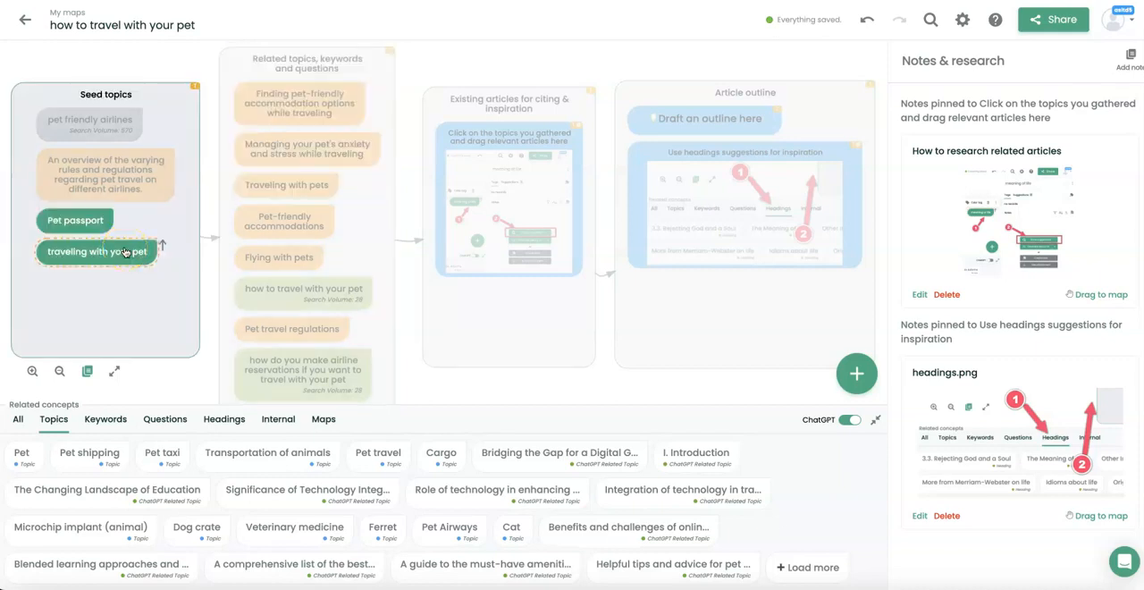
{"action": "left_click", "coordinate": [409, 332]}
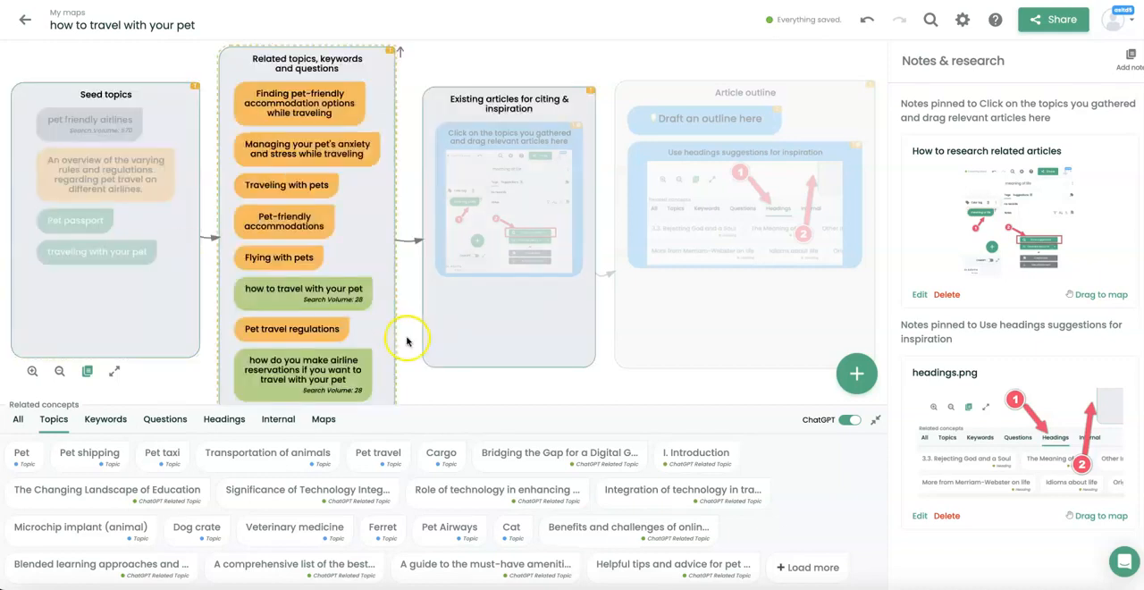
{"action": "left_click", "coordinate": [289, 183]}
Give "Pet-friendly accommodations" a new color tag named "Related Topic" and set that tag's color to red.
{"action": "left_click", "coordinate": [291, 227]}
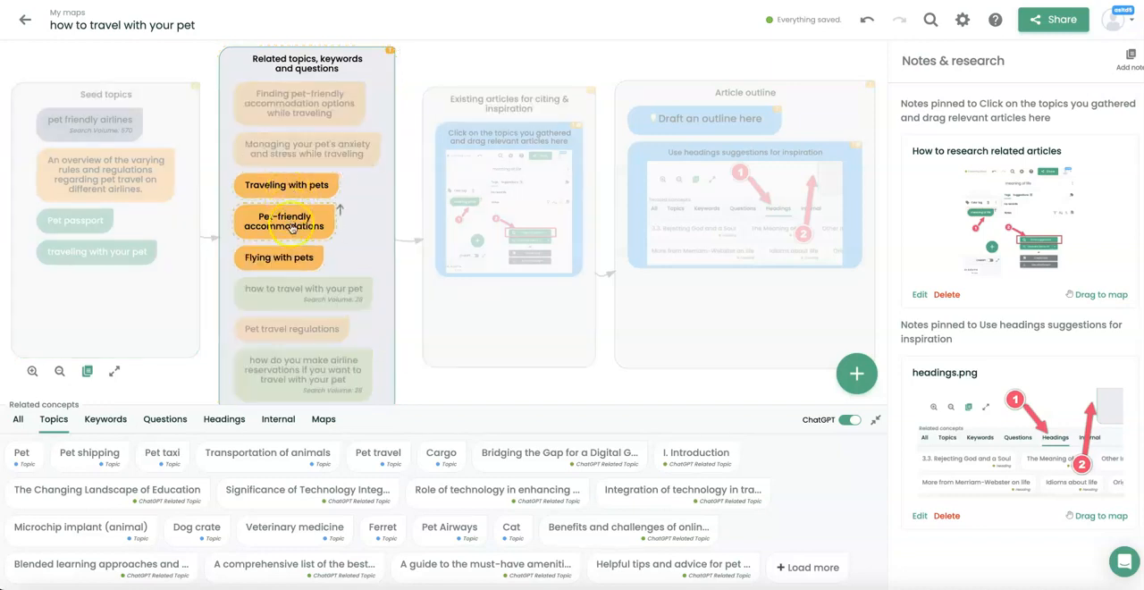
{"action": "left_click", "coordinate": [293, 228]}
{"action": "left_click", "coordinate": [292, 228]}
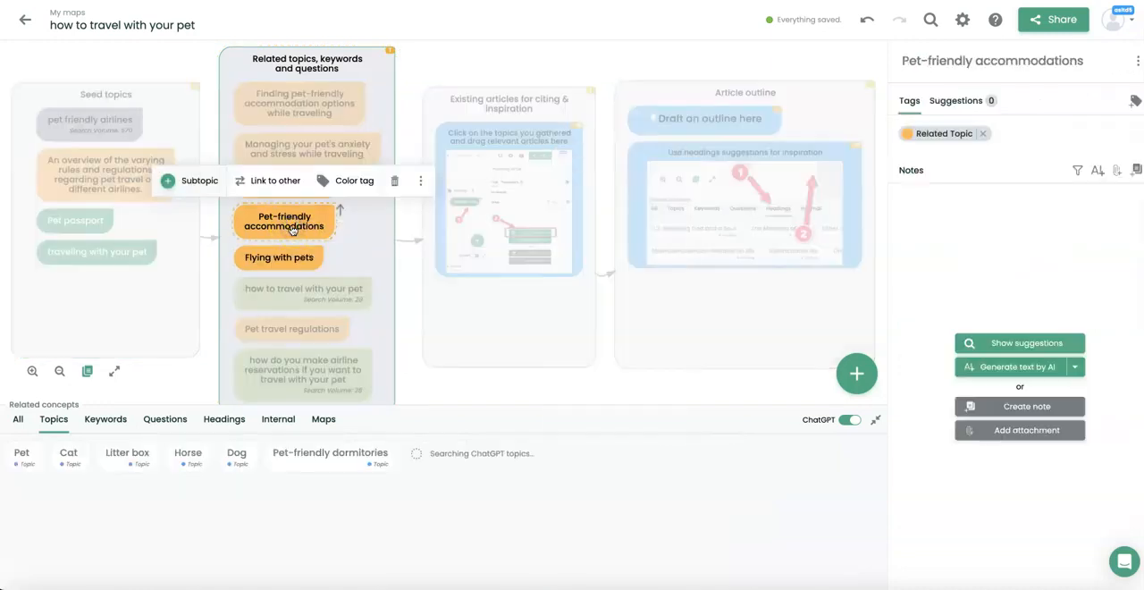
{"action": "left_click", "coordinate": [344, 181]}
{"action": "type", "text": "re"}
{"action": "key", "text": "BackSpace"}
{"action": "key", "text": "BackSpace"}
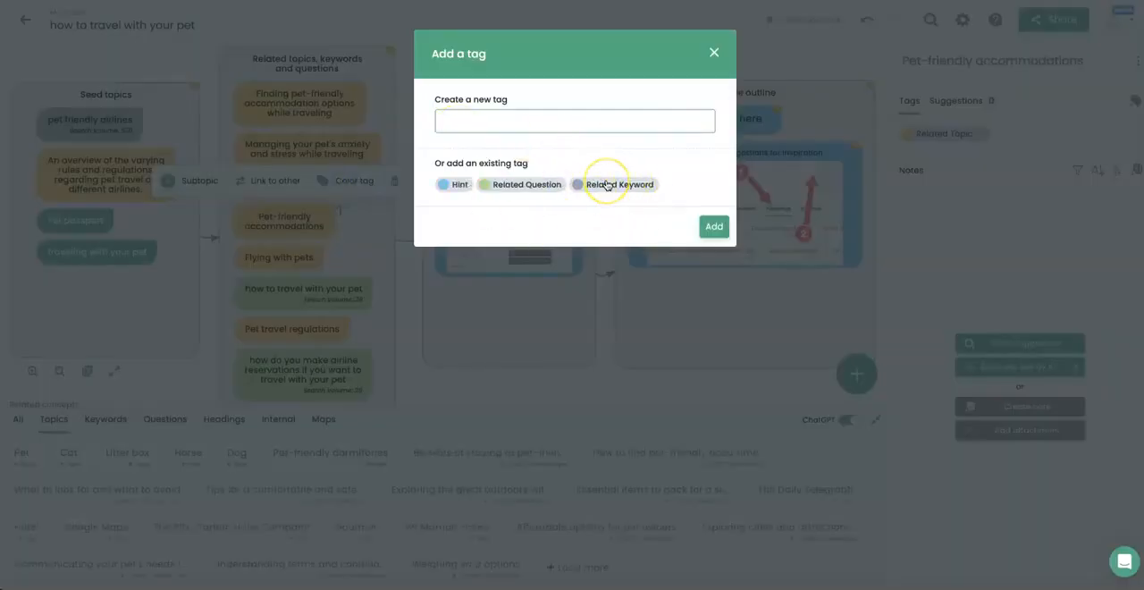
{"action": "type", "text": "rel"}
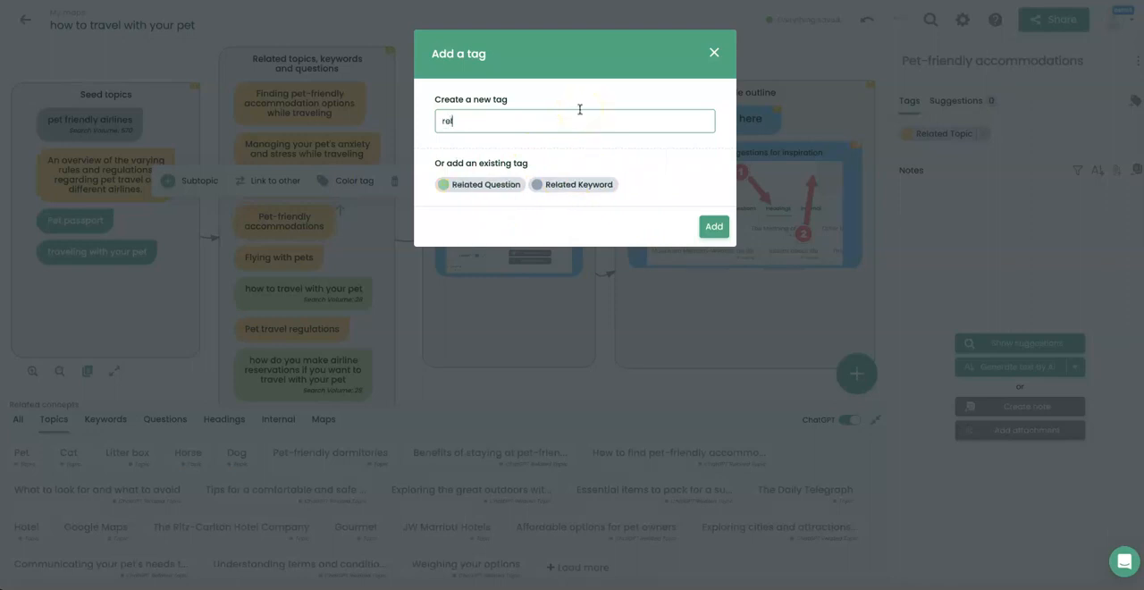
{"action": "type", "text": "ated topic"}
{"action": "left_click", "coordinate": [714, 169]}
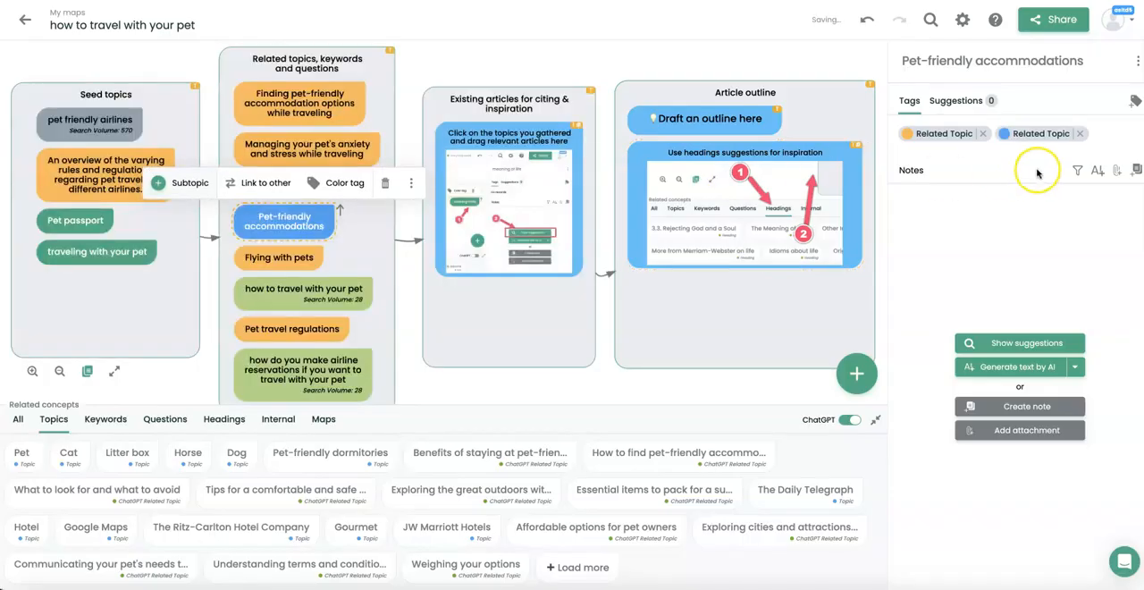
{"action": "left_click", "coordinate": [1006, 134]}
{"action": "left_click", "coordinate": [1003, 189]}
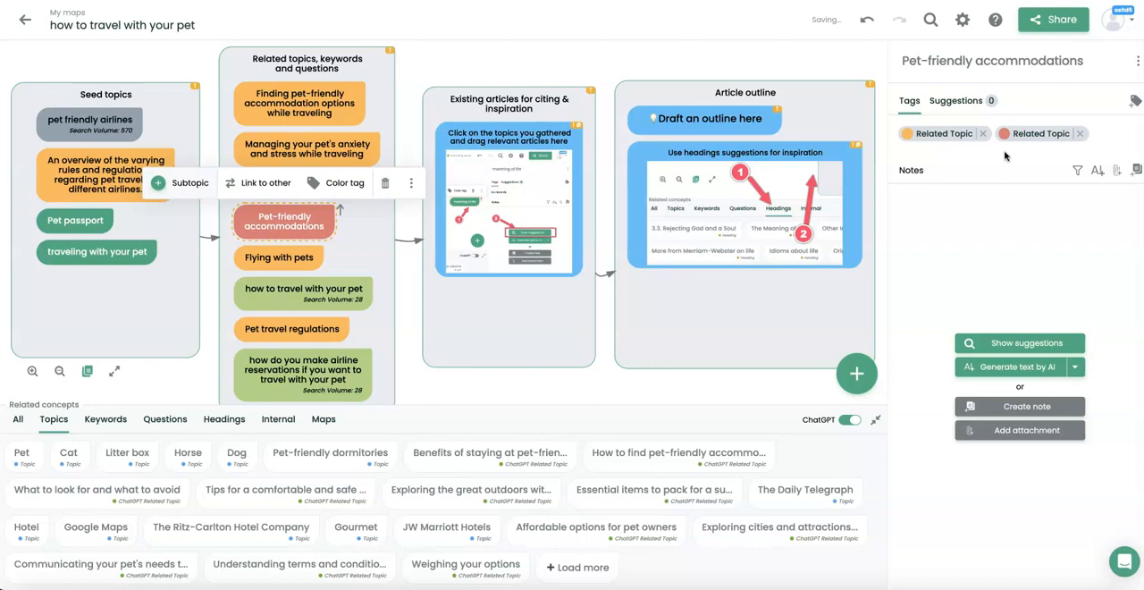
Reposition the Seed topics box slightly beside the related topics, keywords and questions box.
{"action": "left_click", "coordinate": [139, 92]}
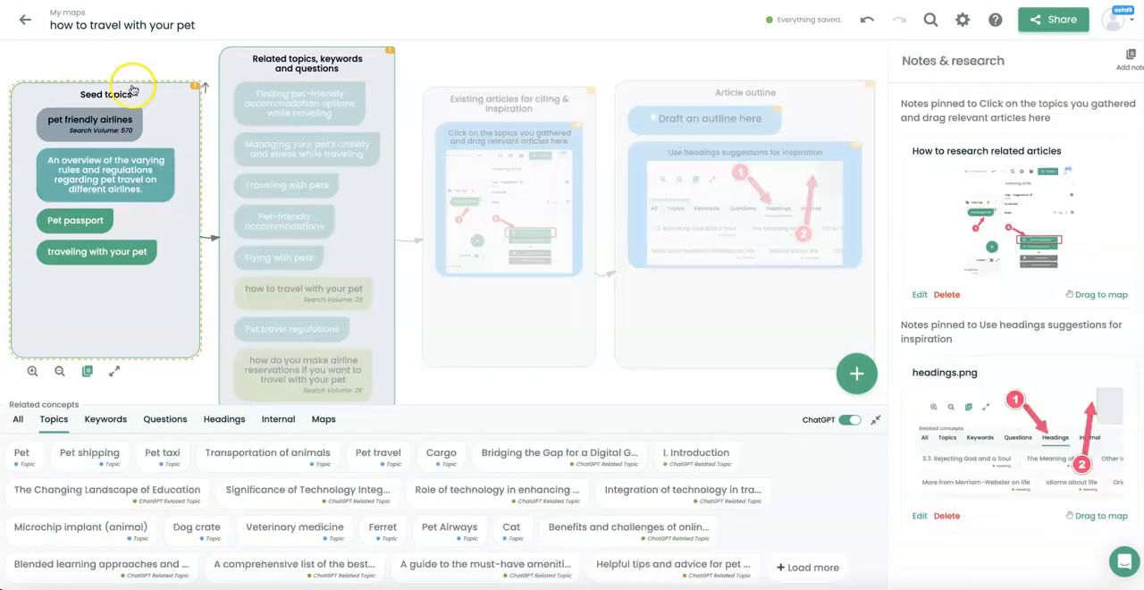
{"action": "left_click", "coordinate": [359, 70]}
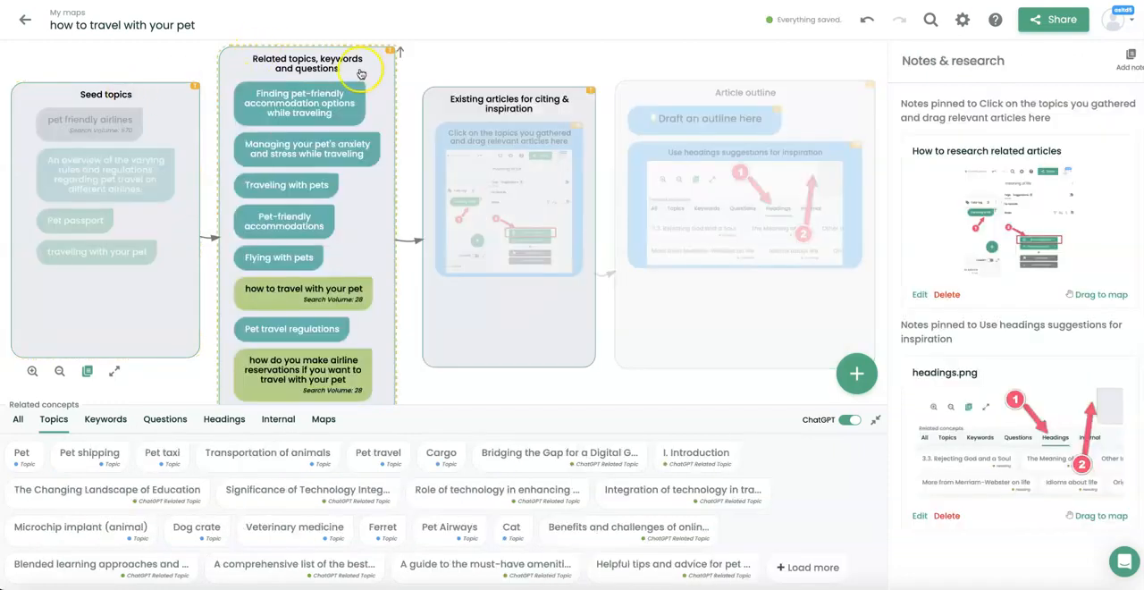
{"action": "left_click", "coordinate": [160, 87]}
{"action": "mouse_move", "coordinate": [162, 88]}
{"action": "left_mouse_down"}
{"action": "mouse_move", "coordinate": [151, 75]}
{"action": "mouse_move", "coordinate": [162, 112]}
{"action": "mouse_move", "coordinate": [167, 87]}
{"action": "mouse_move", "coordinate": [154, 86]}
{"action": "left_mouse_up"}
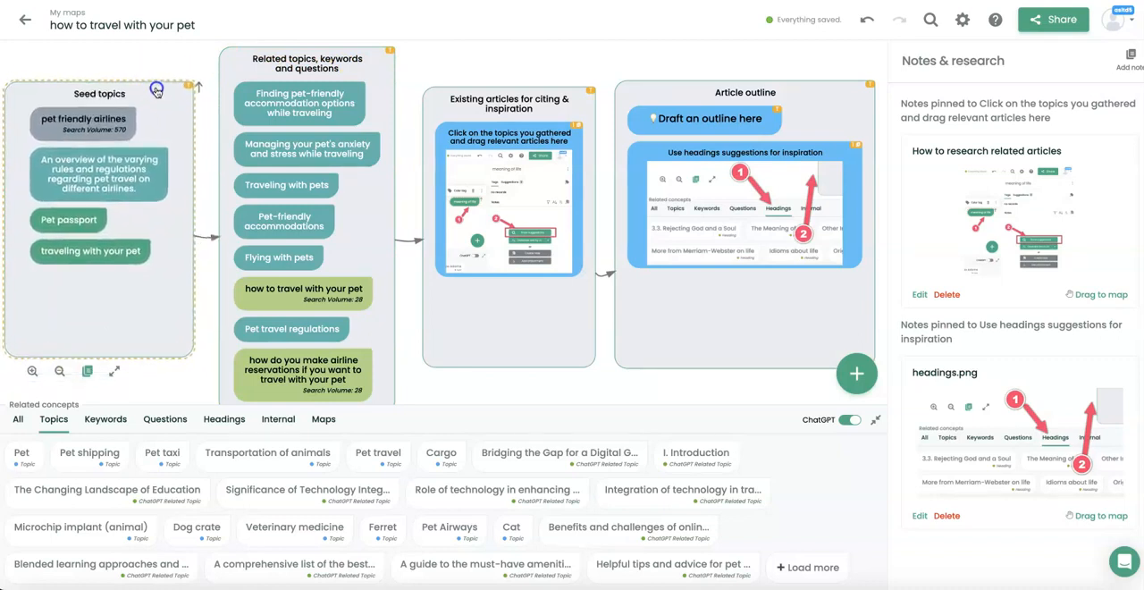
{"action": "left_click", "coordinate": [193, 85]}
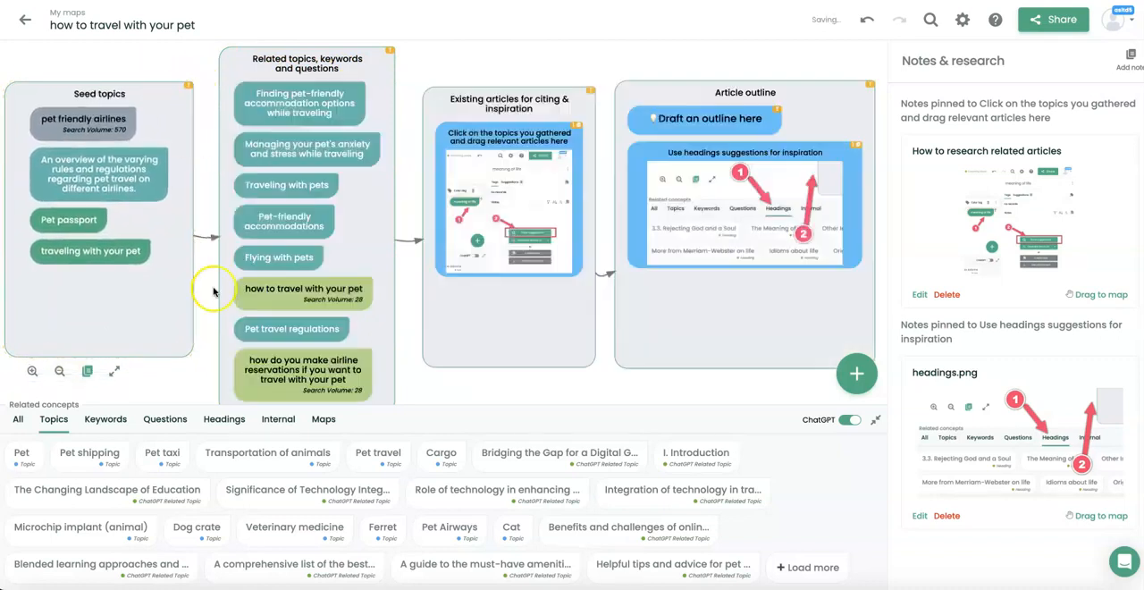
{"action": "mouse_move", "coordinate": [190, 354]}
{"action": "left_mouse_down"}
{"action": "mouse_move", "coordinate": [196, 386]}
{"action": "mouse_move", "coordinate": [181, 343]}
{"action": "mouse_move", "coordinate": [196, 372]}
{"action": "left_mouse_up"}
{"action": "left_click_drag", "start_coordinate": [148, 259], "coordinate": [158, 281]}
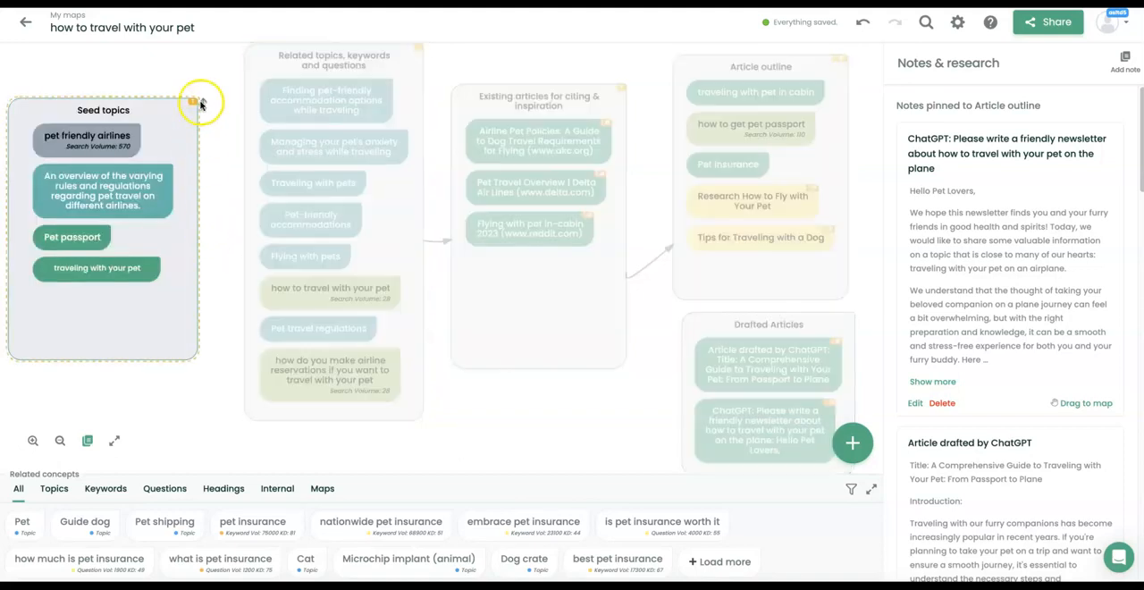
Draw an unnamed link from the Seed topics box to the related topics box and delete that link.
{"action": "left_click_drag", "start_coordinate": [203, 106], "coordinate": [256, 236]}
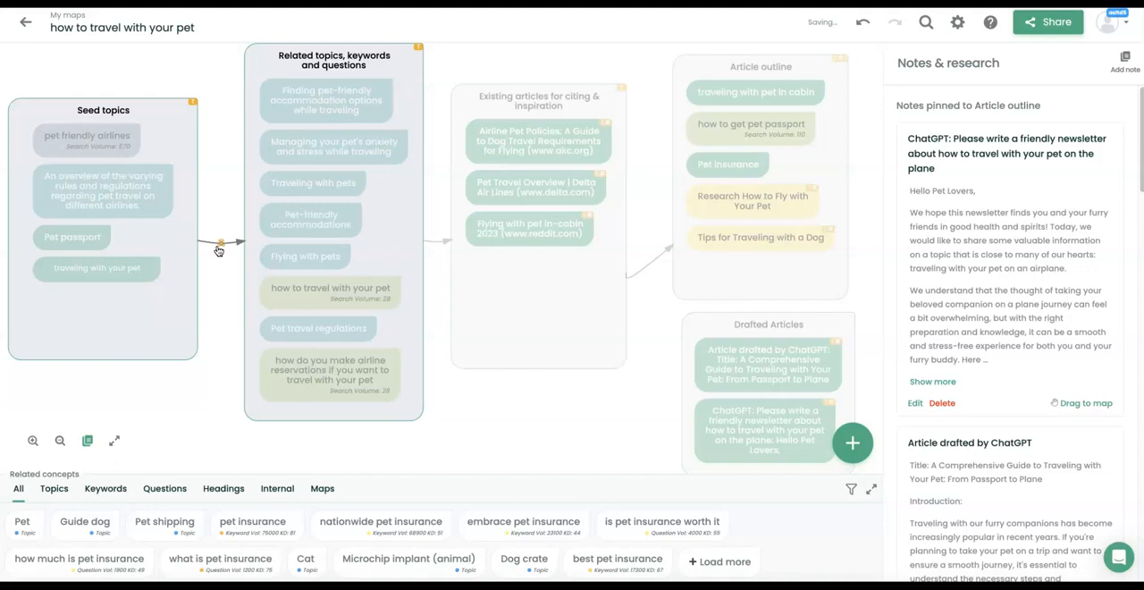
{"action": "left_click", "coordinate": [314, 215]}
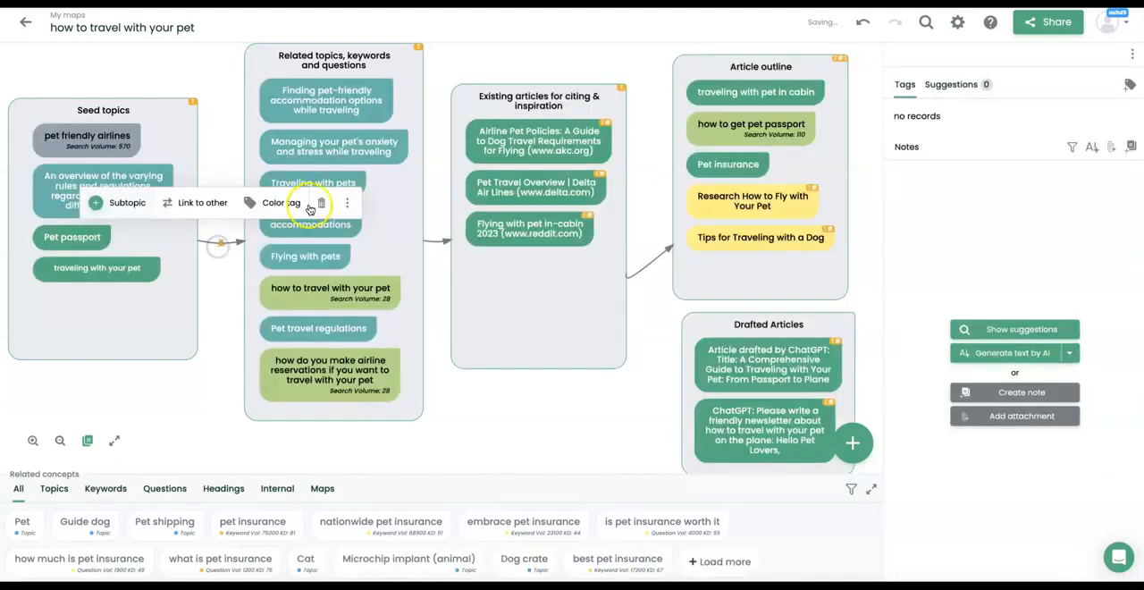
{"action": "left_click", "coordinate": [319, 205]}
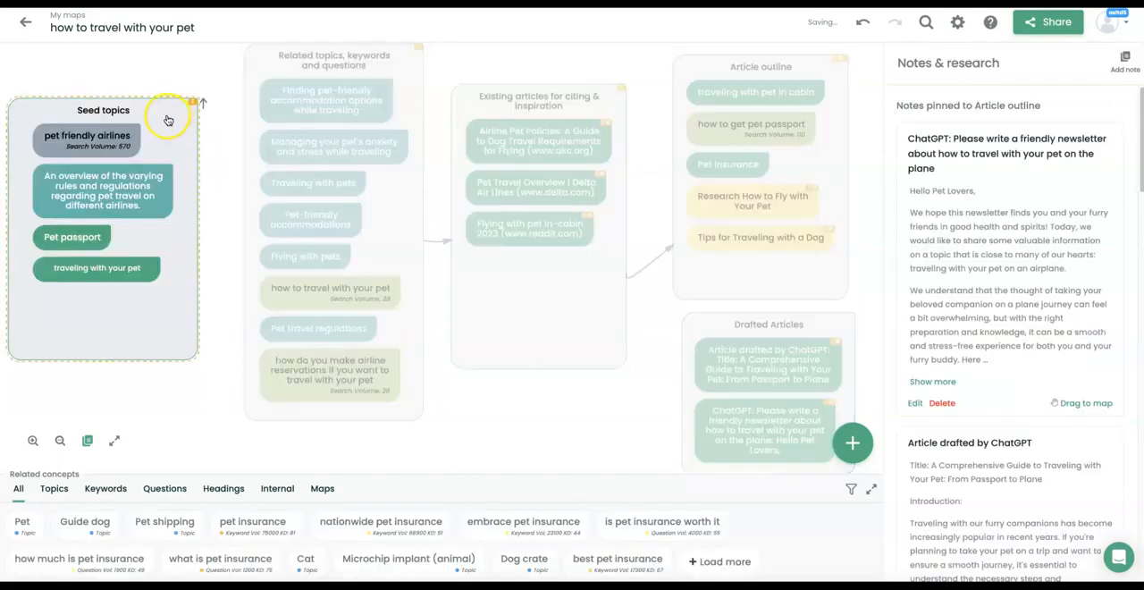
Link the Seed topics box to the "Related topics, keywords and questions" box with a relation named "related".
{"action": "left_click", "coordinate": [163, 128]}
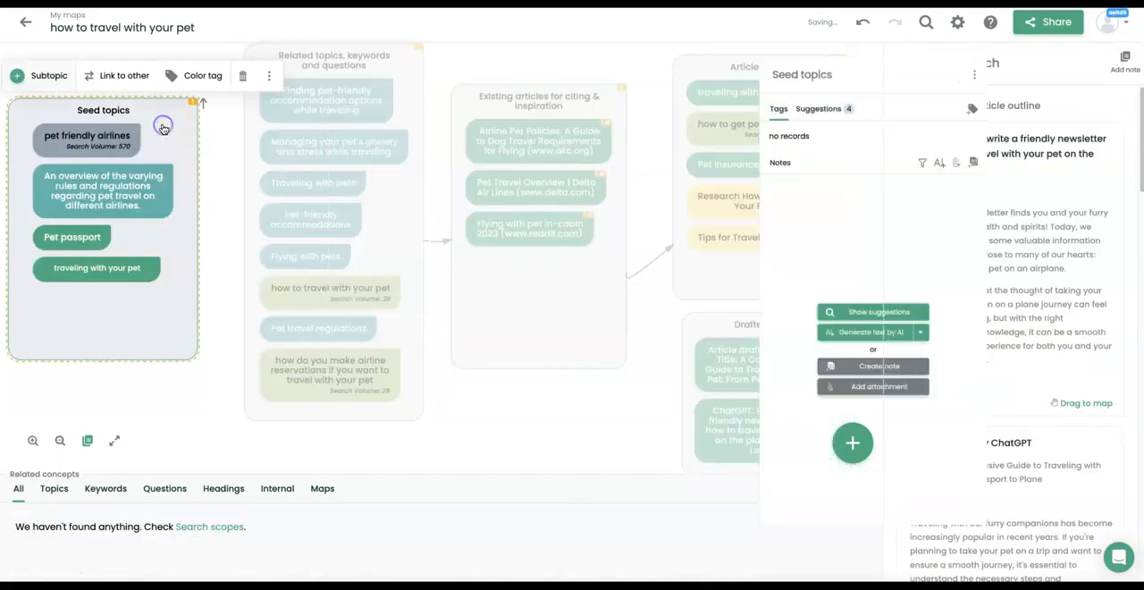
{"action": "left_click", "coordinate": [110, 77]}
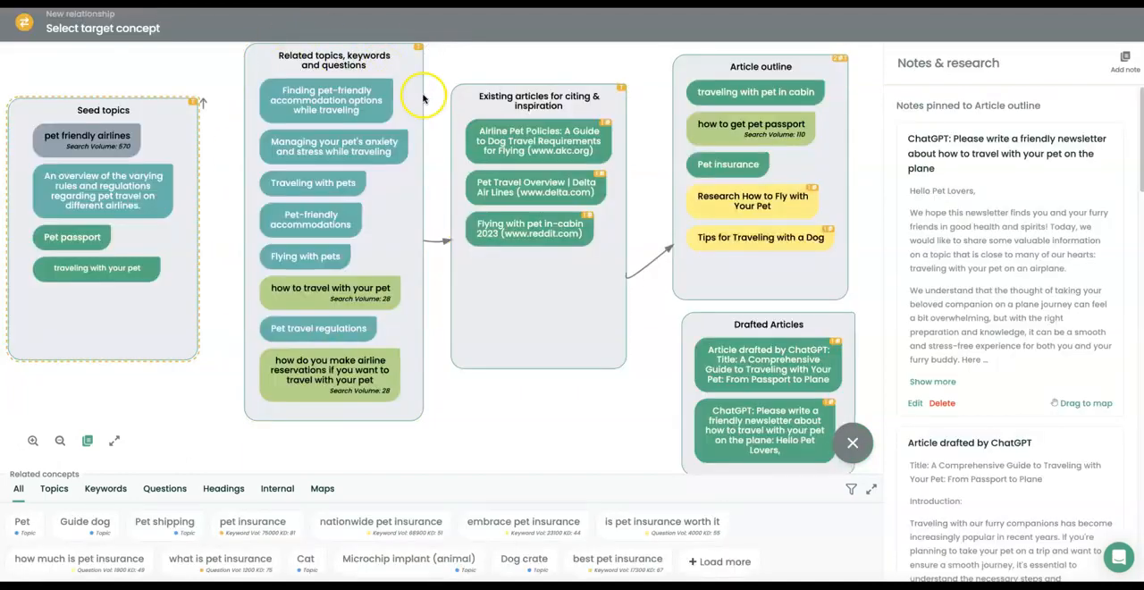
{"action": "left_click", "coordinate": [403, 69]}
{"action": "left_click", "coordinate": [533, 186]}
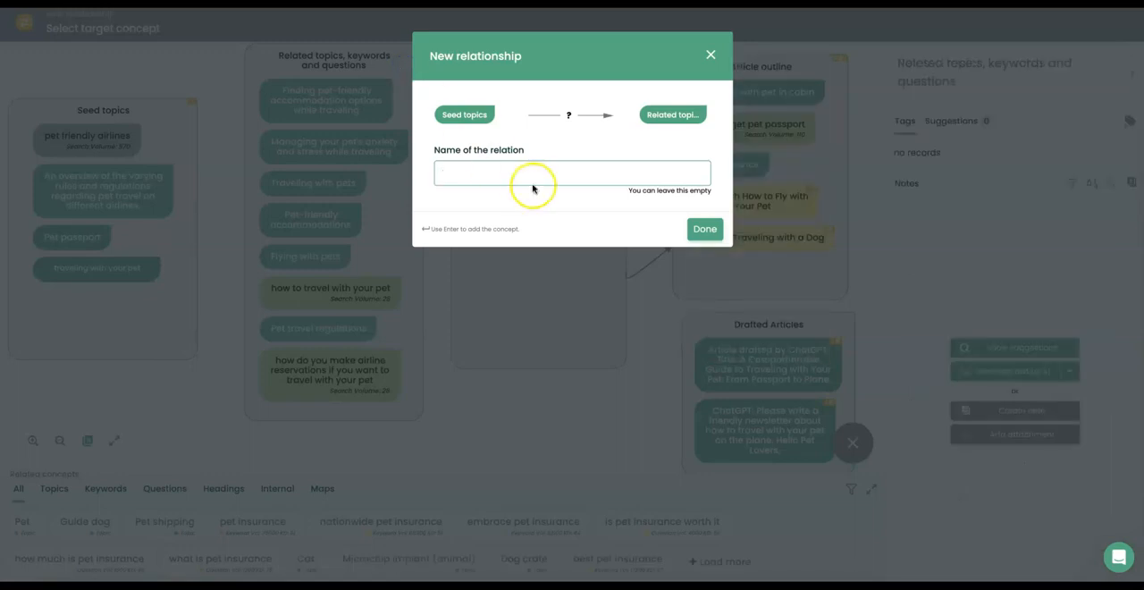
{"action": "type", "text": "related"}
{"action": "left_click", "coordinate": [712, 234]}
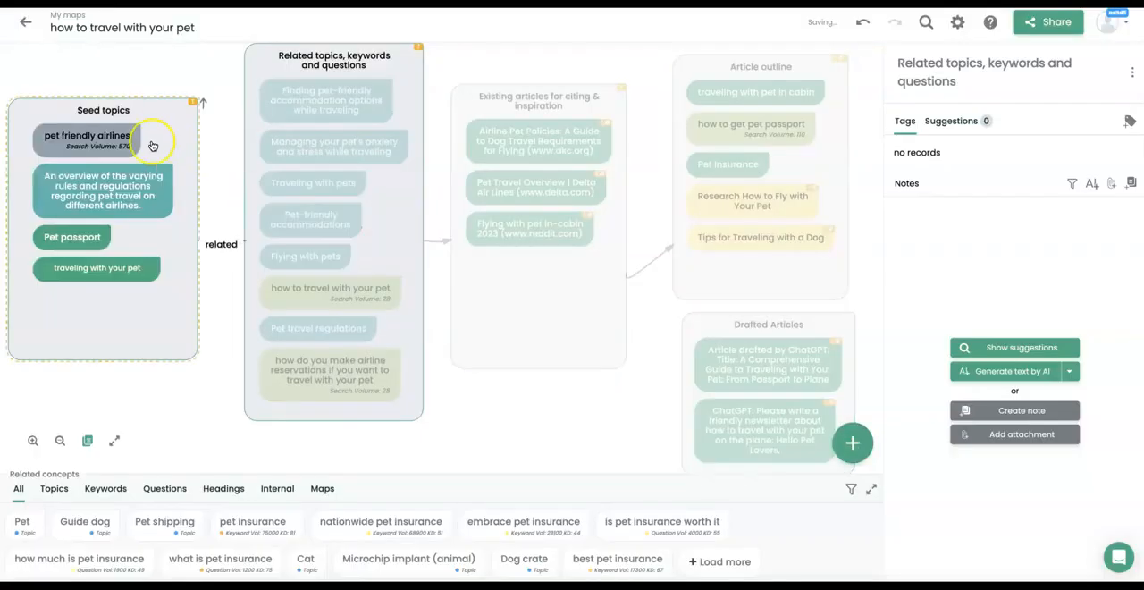
Move the Seed topics box to a new spot and select its link named "related".
{"action": "left_click_drag", "start_coordinate": [152, 146], "coordinate": [114, 137]}
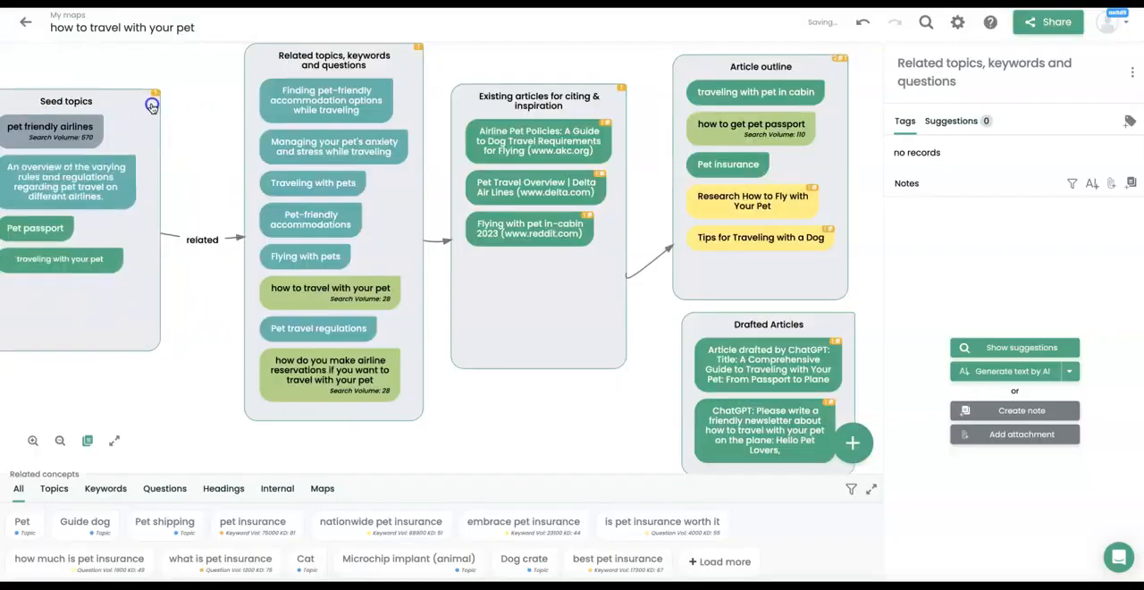
{"action": "left_click_drag", "start_coordinate": [152, 106], "coordinate": [173, 97]}
{"action": "left_click_drag", "start_coordinate": [152, 158], "coordinate": [158, 193]}
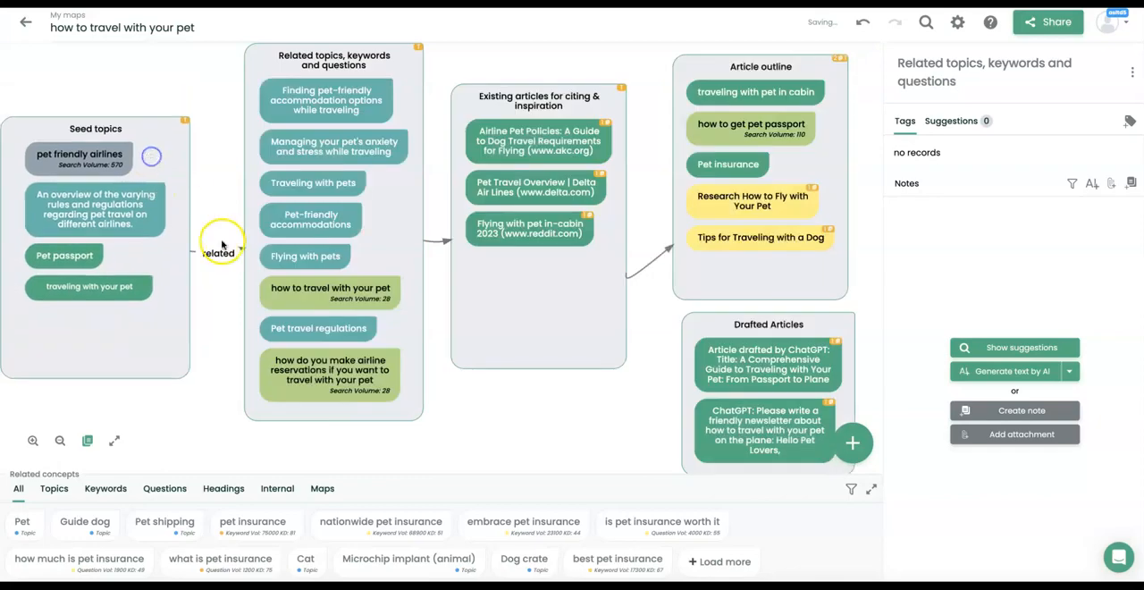
{"action": "left_click", "coordinate": [222, 244]}
{"action": "left_click_drag", "start_coordinate": [320, 221], "coordinate": [199, 134]}
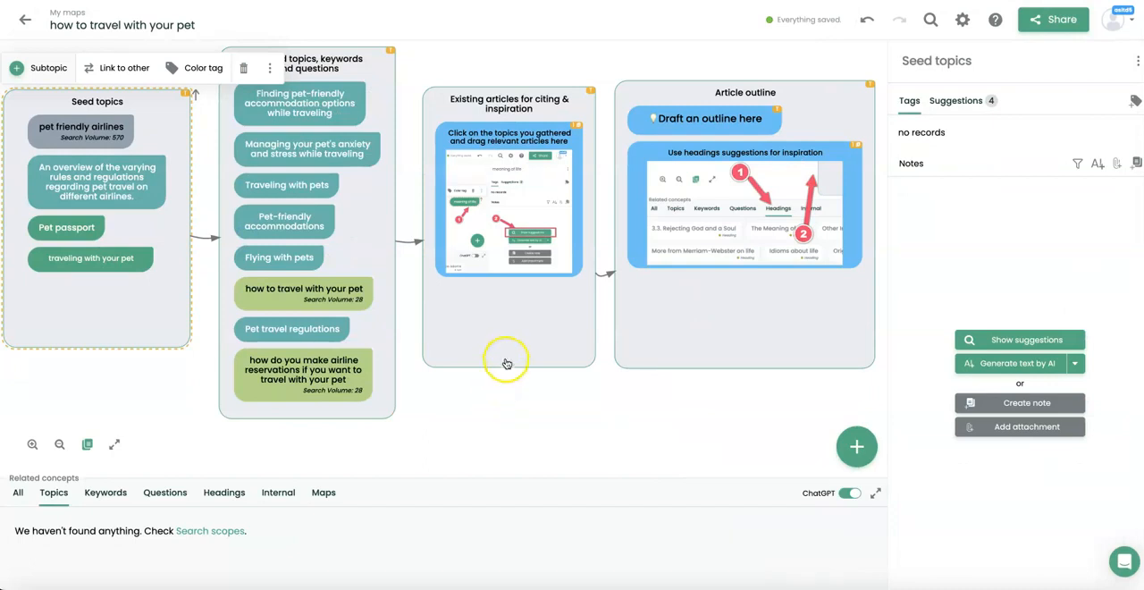
Show the content suggestions for the "Flying with pets" topic.
{"action": "left_click", "coordinate": [490, 111]}
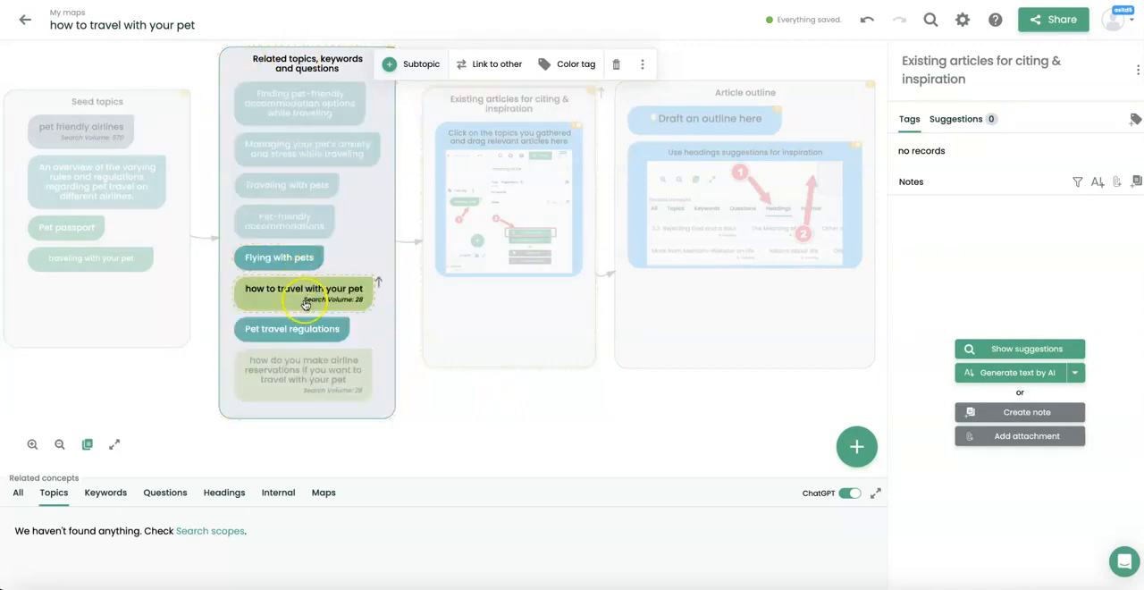
{"action": "left_click", "coordinate": [298, 259]}
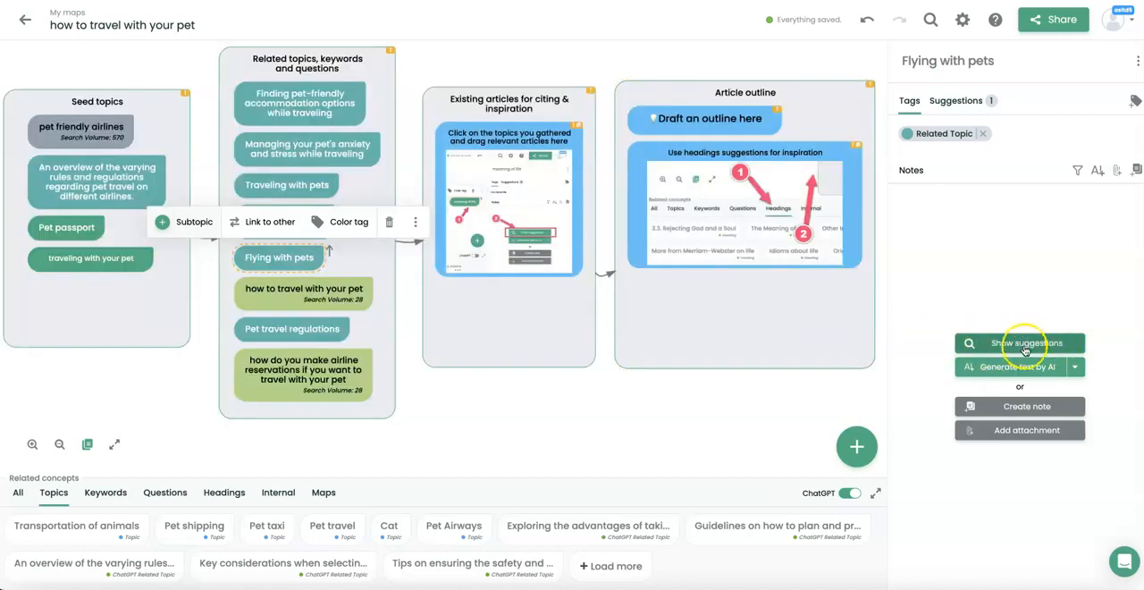
{"action": "left_click", "coordinate": [1048, 343]}
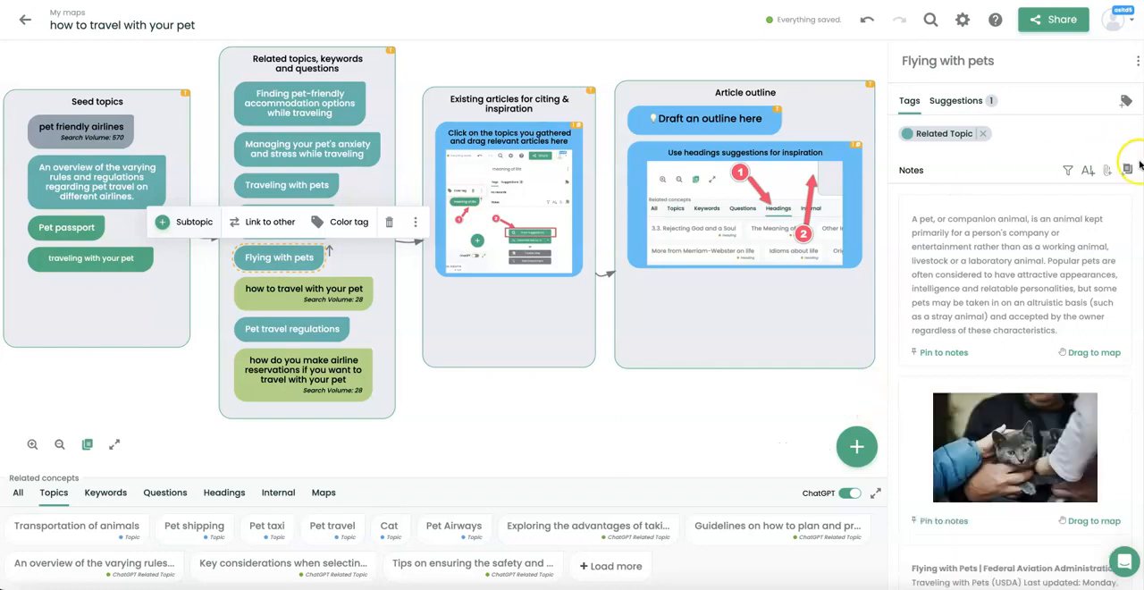
Examine the suggested notes, images and articles for the "Flying with pets" topic.
{"action": "scroll", "coordinate": [1028, 362], "scroll_direction": "down", "scroll_amount": 1}
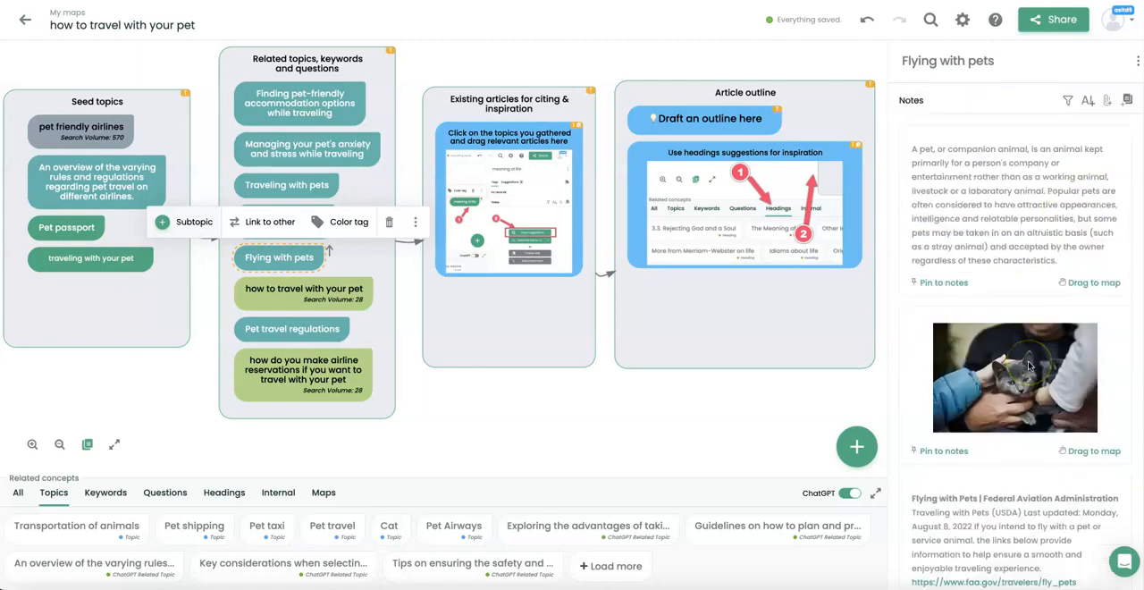
{"action": "scroll", "coordinate": [1028, 362], "scroll_direction": "up", "scroll_amount": 1}
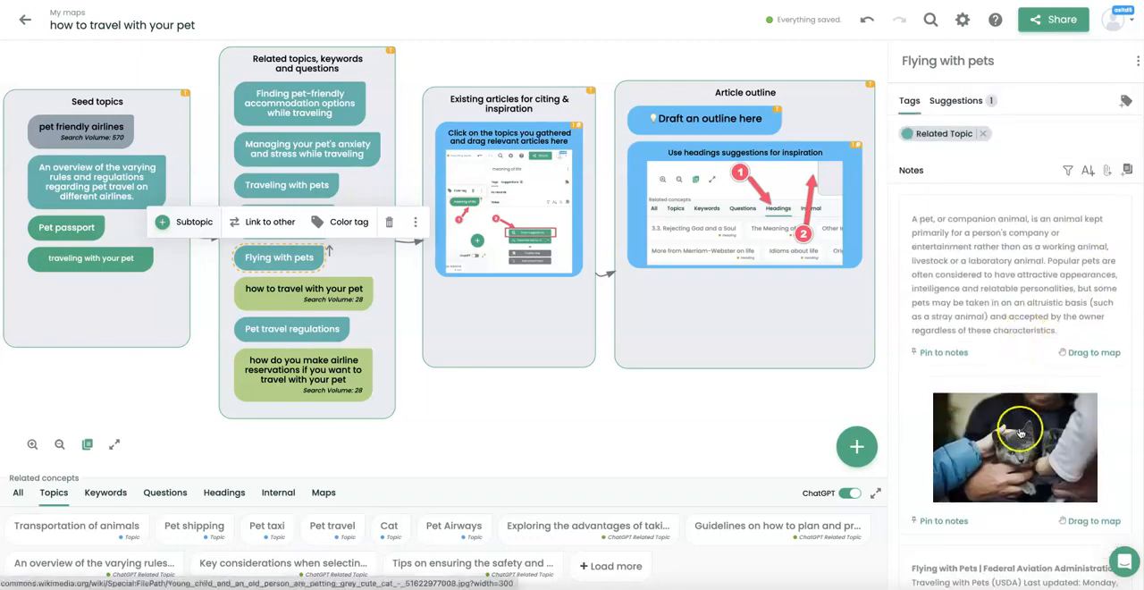
{"action": "scroll", "coordinate": [1020, 434], "scroll_direction": "down", "scroll_amount": 3}
{"action": "scroll", "coordinate": [1020, 433], "scroll_direction": "down", "scroll_amount": 2}
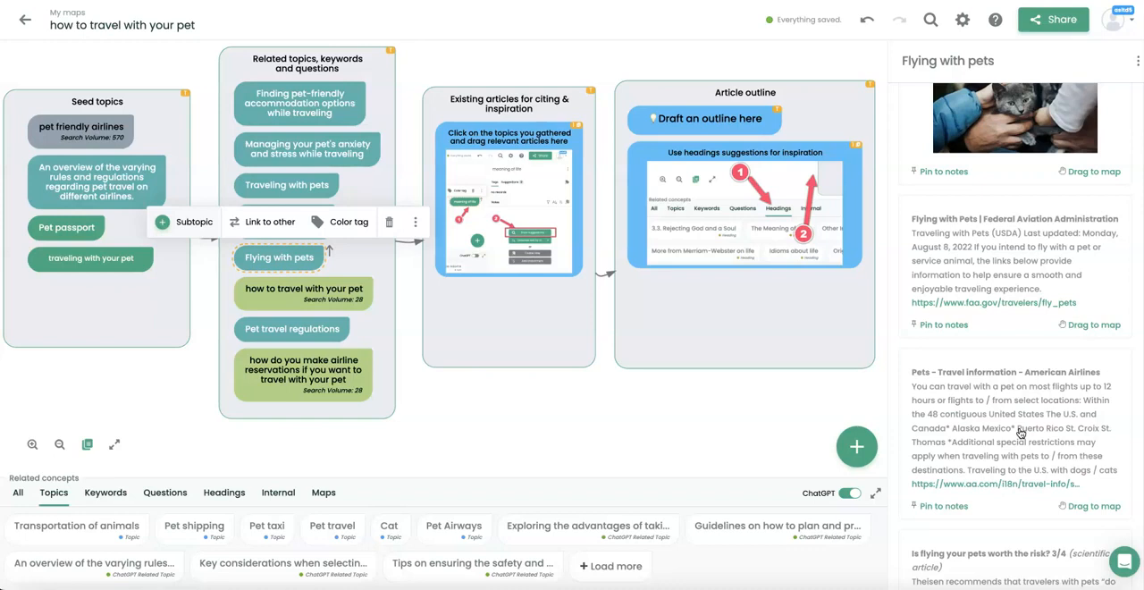
{"action": "scroll", "coordinate": [1020, 434], "scroll_direction": "down", "scroll_amount": 3}
{"action": "scroll", "coordinate": [1020, 433], "scroll_direction": "down", "scroll_amount": 2}
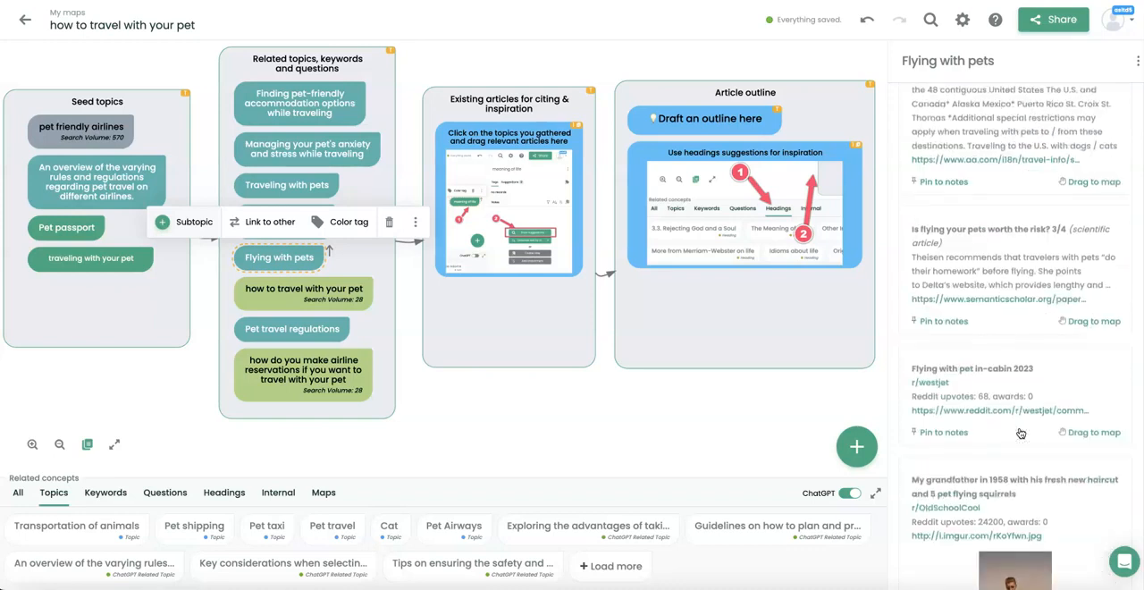
{"action": "scroll", "coordinate": [1020, 434], "scroll_direction": "down", "scroll_amount": 2}
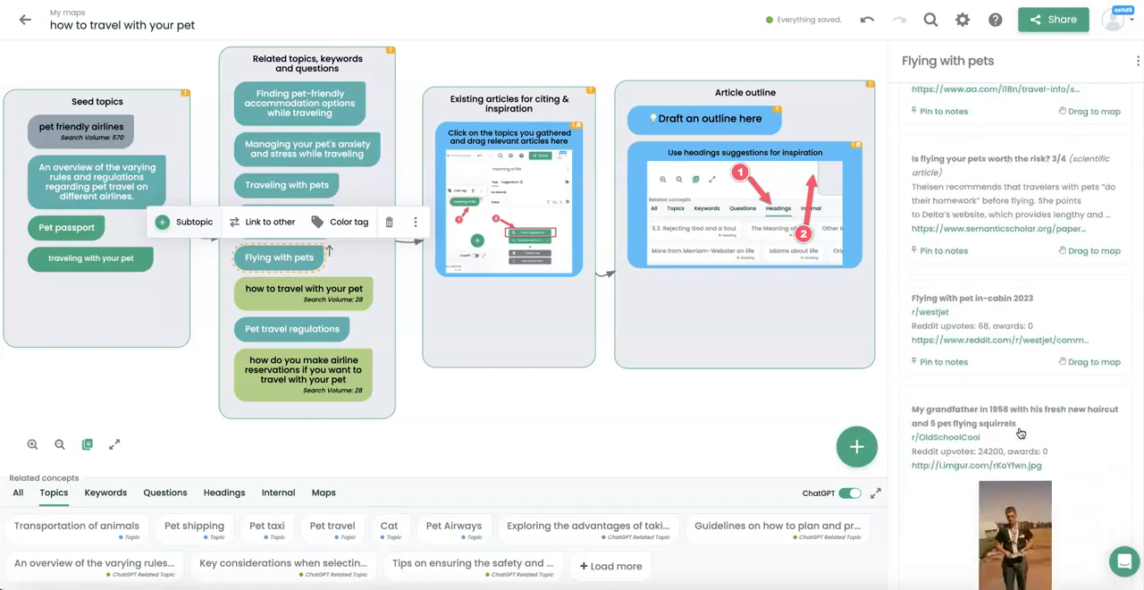
{"action": "scroll", "coordinate": [1020, 434], "scroll_direction": "up", "scroll_amount": 2}
{"action": "scroll", "coordinate": [1020, 434], "scroll_direction": "down", "scroll_amount": 2}
Pin the suggested article "Flying with pet in-cabin 2023" to the notes of the "Flying with pets" topic.
{"action": "left_click", "coordinate": [862, 316]}
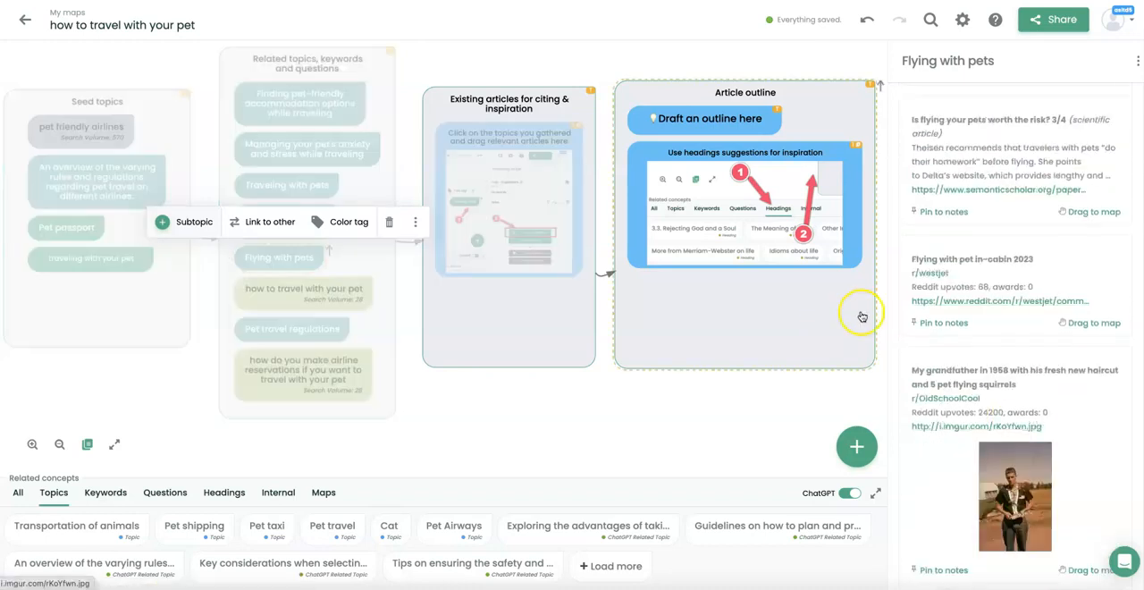
{"action": "left_click", "coordinate": [942, 329]}
{"action": "scroll", "coordinate": [943, 327], "scroll_direction": "down", "scroll_amount": 5}
{"action": "scroll", "coordinate": [946, 329], "scroll_direction": "up", "scroll_amount": 6}
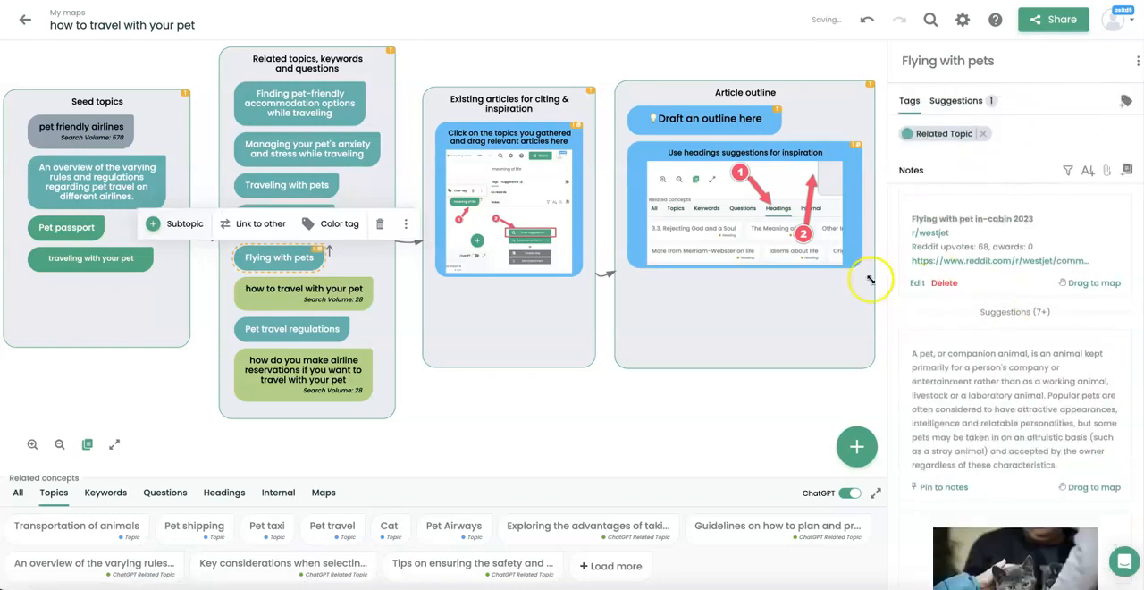
Place the Reddit article "Flying with pet in-cabin 2023" in the "Existing articles for citing & inspiration" box and delete that box's blue hint.
{"action": "scroll", "coordinate": [953, 340], "scroll_direction": "down", "scroll_amount": 5}
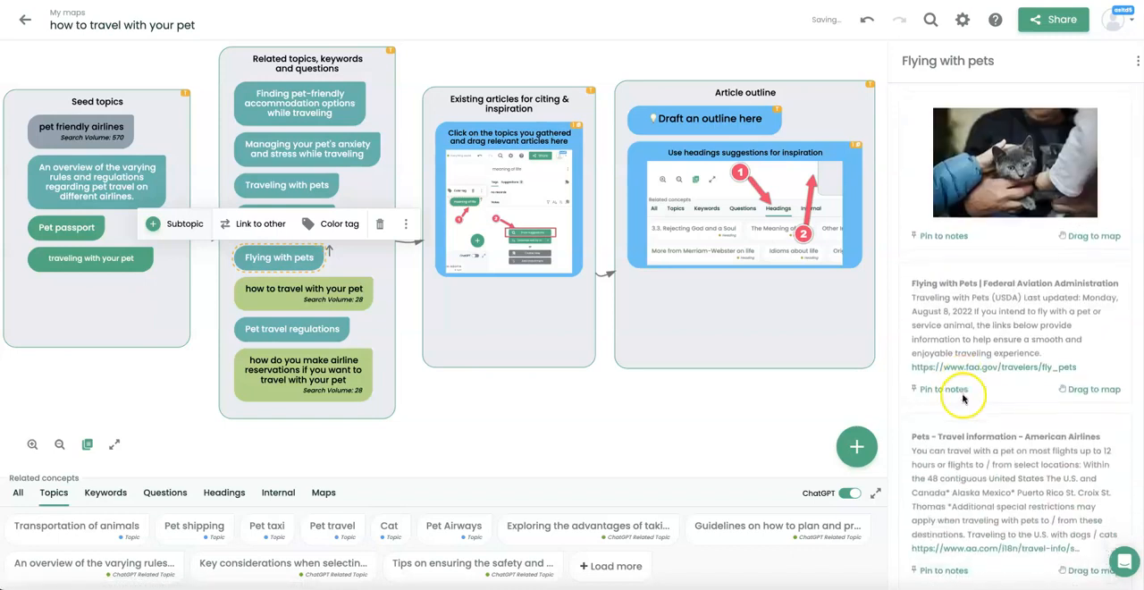
{"action": "scroll", "coordinate": [962, 397], "scroll_direction": "down", "scroll_amount": 8}
{"action": "scroll", "coordinate": [963, 394], "scroll_direction": "up", "scroll_amount": 3}
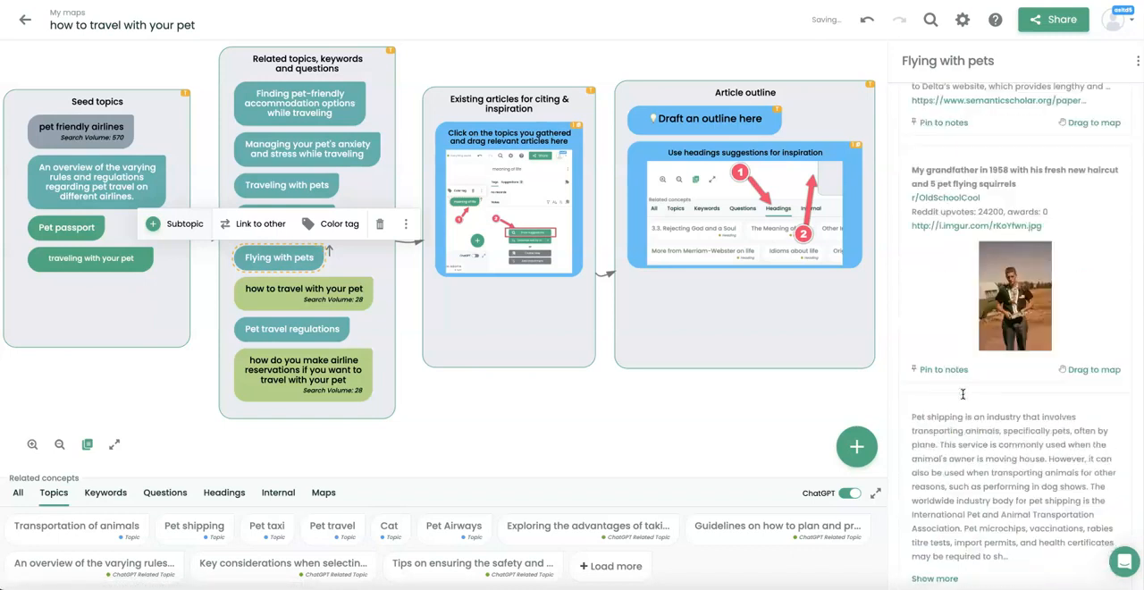
{"action": "scroll", "coordinate": [963, 394], "scroll_direction": "up", "scroll_amount": 6}
{"action": "scroll", "coordinate": [974, 396], "scroll_direction": "down", "scroll_amount": 9}
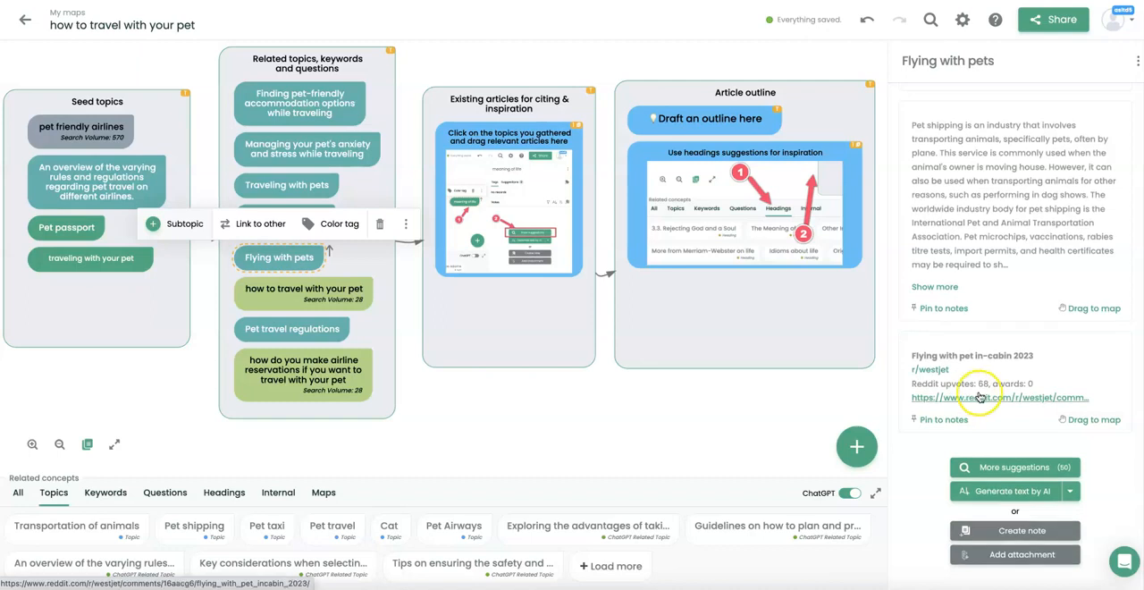
{"action": "left_click_drag", "start_coordinate": [1088, 421], "coordinate": [525, 334]}
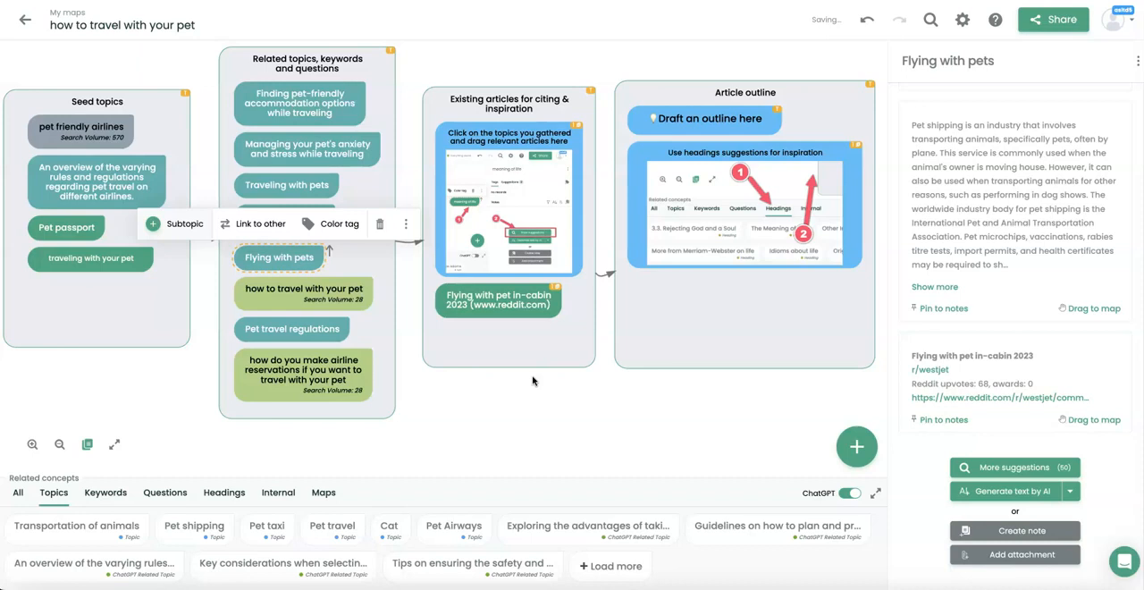
{"action": "left_click", "coordinate": [535, 215]}
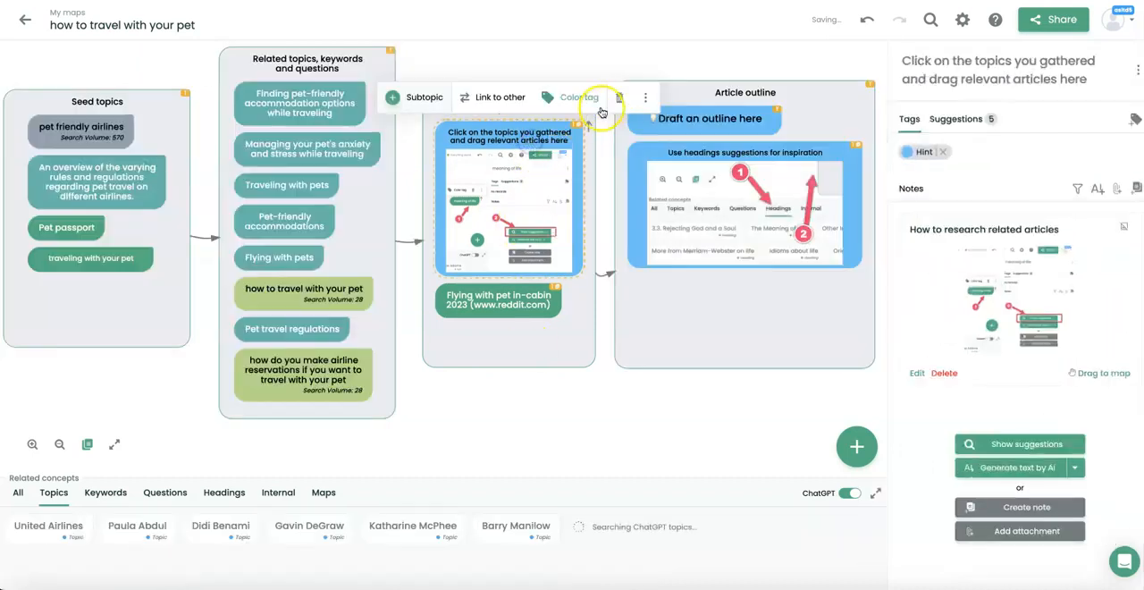
{"action": "left_click", "coordinate": [618, 98]}
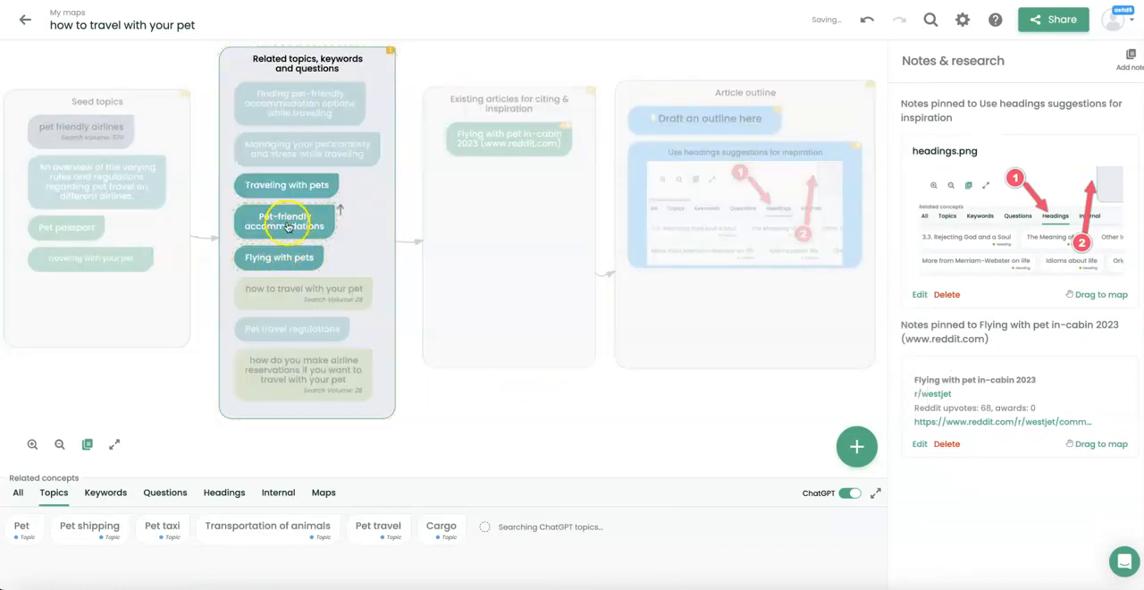
Show the suggestions for the "Flying with pets" topic again and load more of them.
{"action": "left_click", "coordinate": [281, 255]}
{"action": "left_click", "coordinate": [1028, 345]}
{"action": "scroll", "coordinate": [1073, 410], "scroll_direction": "down", "scroll_amount": 5}
{"action": "scroll", "coordinate": [1073, 412], "scroll_direction": "down", "scroll_amount": 6}
{"action": "scroll", "coordinate": [1073, 413], "scroll_direction": "up", "scroll_amount": 3}
{"action": "scroll", "coordinate": [1073, 412], "scroll_direction": "down", "scroll_amount": 8}
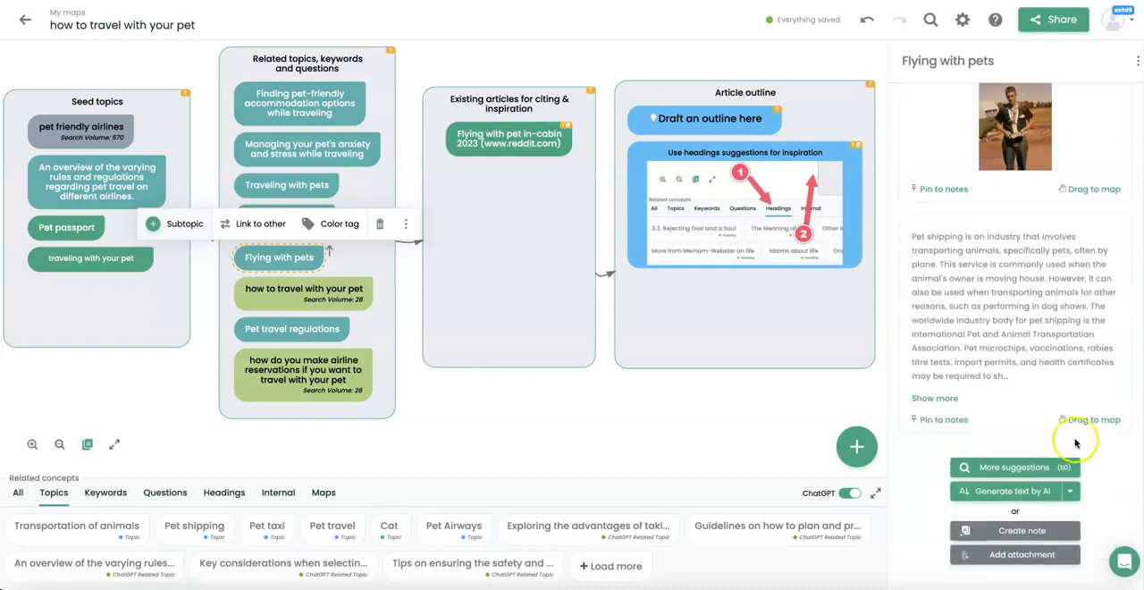
{"action": "left_click", "coordinate": [1048, 467]}
Add the articles "Pet Travel Overview | Delta Air Lines" and "Airline Pet Policies: A Guide to Dog Travel Requirements for Flying" to the existing articles box.
{"action": "scroll", "coordinate": [1048, 474], "scroll_direction": "down", "scroll_amount": 3}
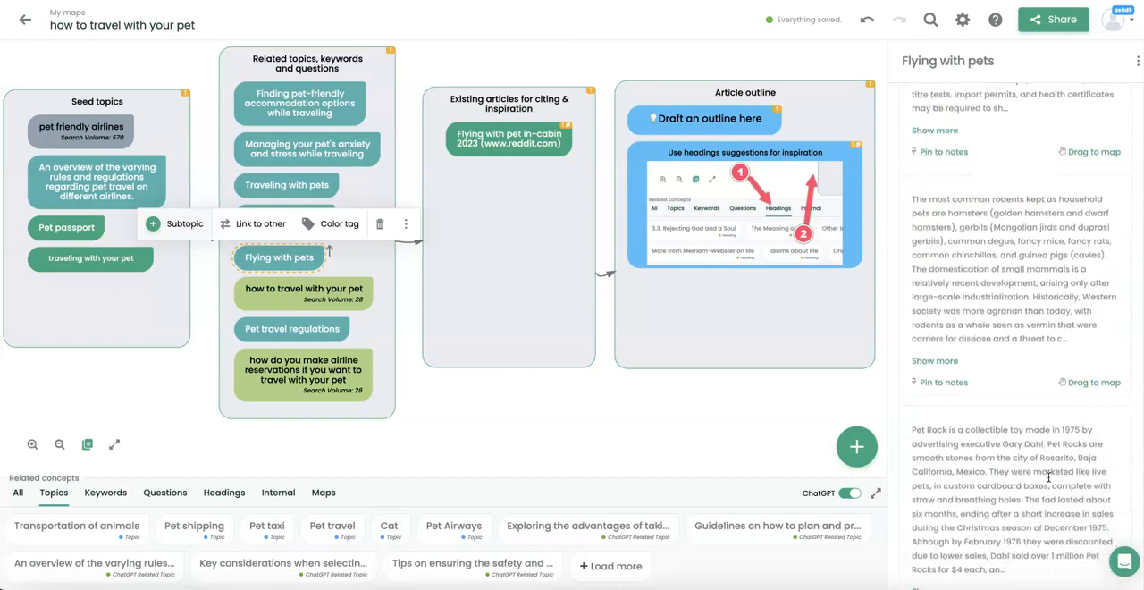
{"action": "scroll", "coordinate": [1048, 477], "scroll_direction": "down", "scroll_amount": 5}
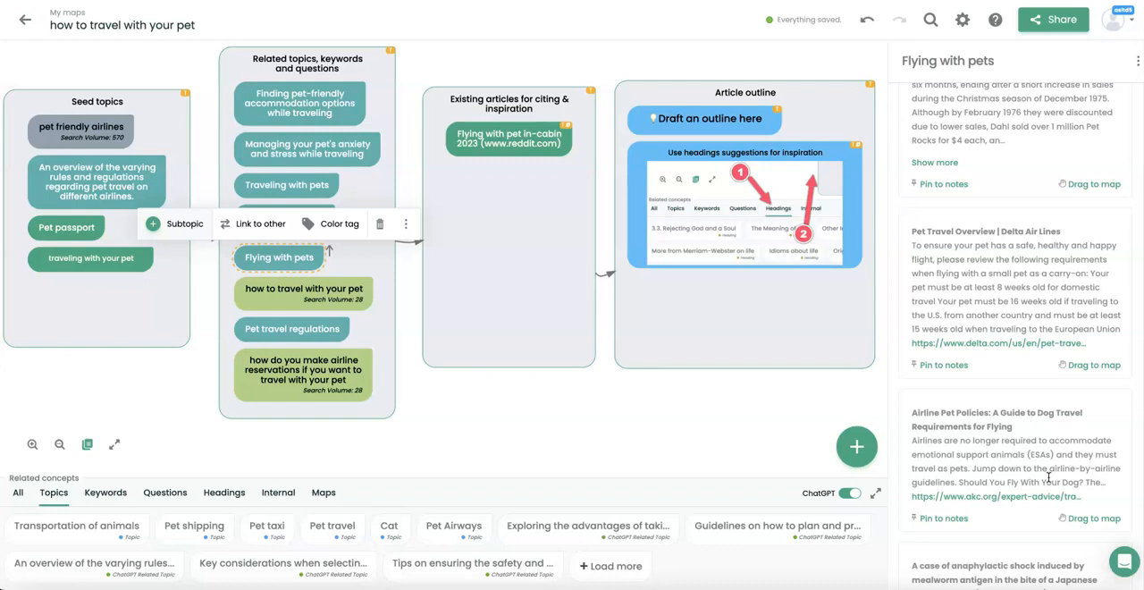
{"action": "scroll", "coordinate": [1049, 478], "scroll_direction": "down", "scroll_amount": 2}
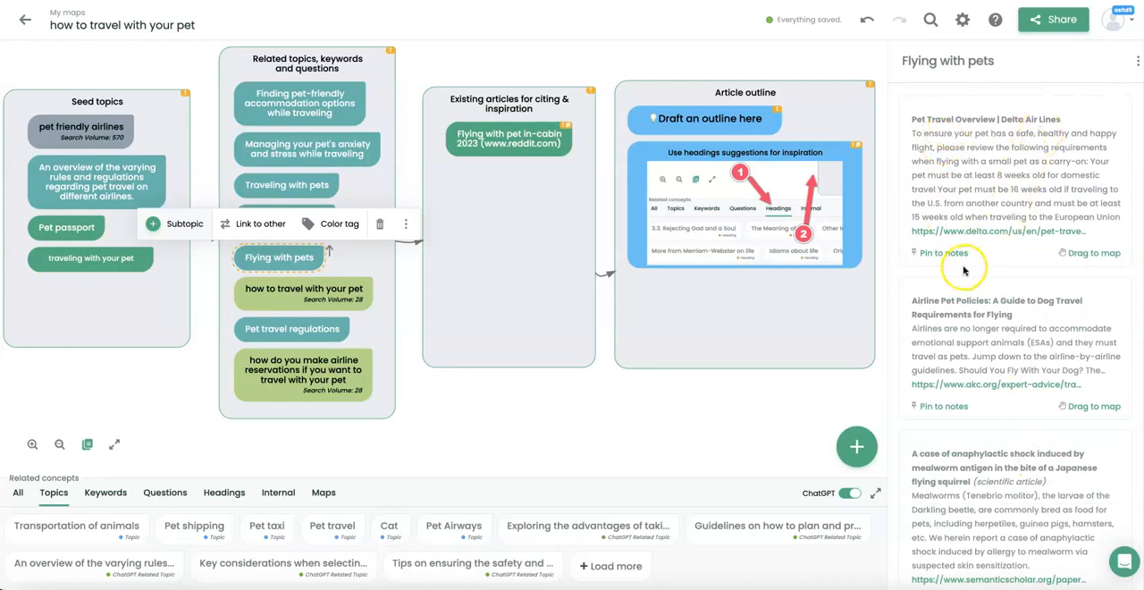
{"action": "left_click_drag", "start_coordinate": [1086, 253], "coordinate": [511, 237]}
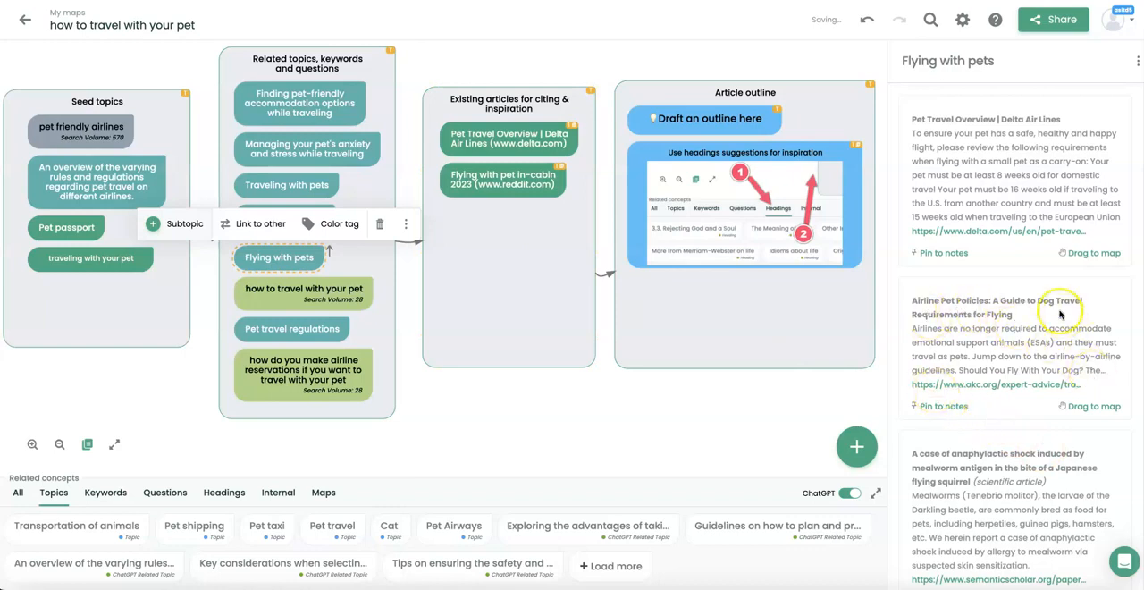
{"action": "left_click_drag", "start_coordinate": [737, 337], "coordinate": [532, 277]}
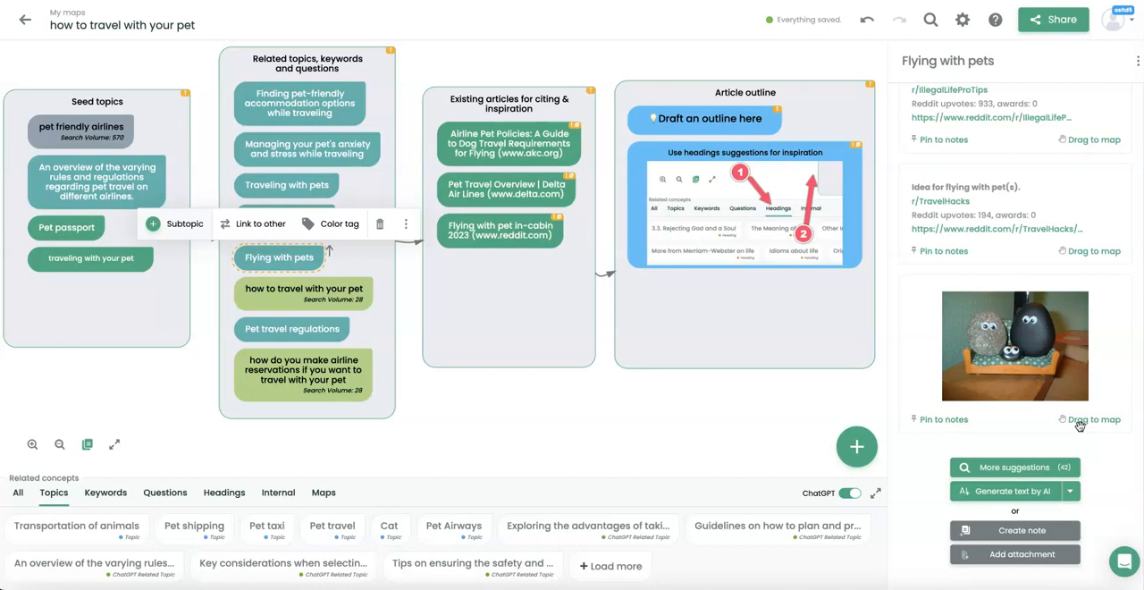
Add the suggested pet rock image to the existing articles box and rename it "pet travel".
{"action": "left_click", "coordinate": [1080, 426]}
{"action": "left_click_drag", "start_coordinate": [1080, 426], "coordinate": [537, 338]}
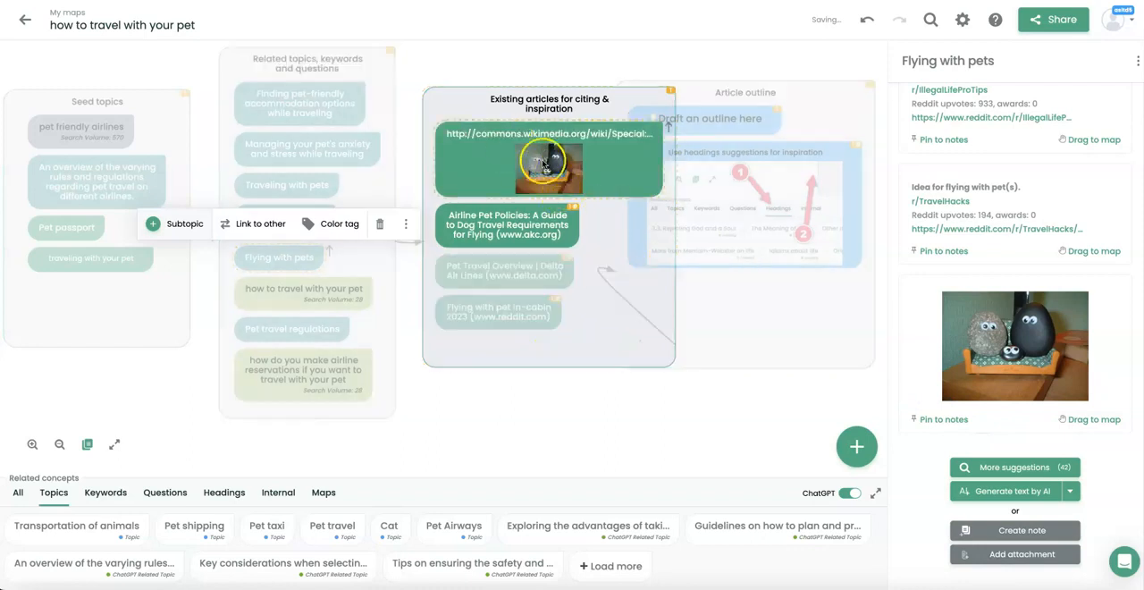
{"action": "left_click", "coordinate": [620, 158]}
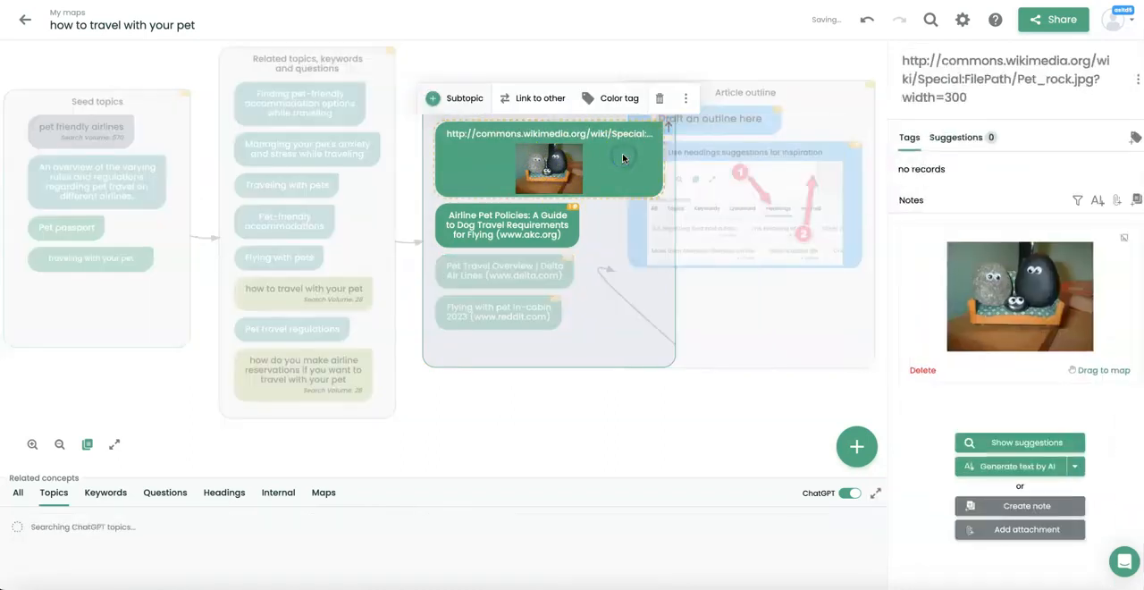
{"action": "left_click_drag", "start_coordinate": [715, 85], "coordinate": [644, 135]}
{"action": "left_click", "coordinate": [677, 100]}
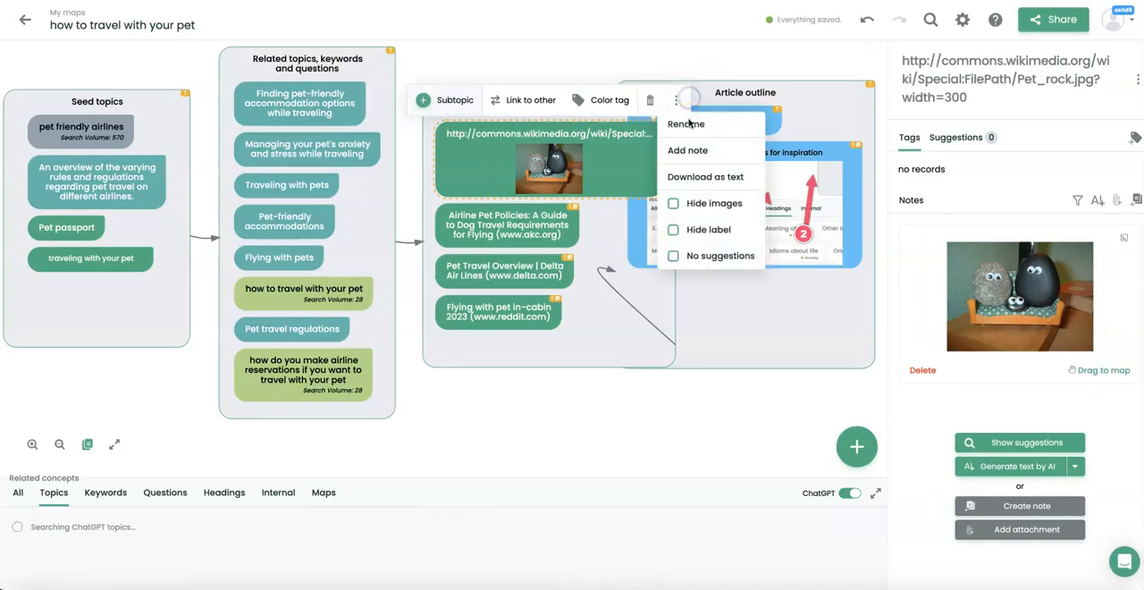
{"action": "left_click", "coordinate": [690, 127]}
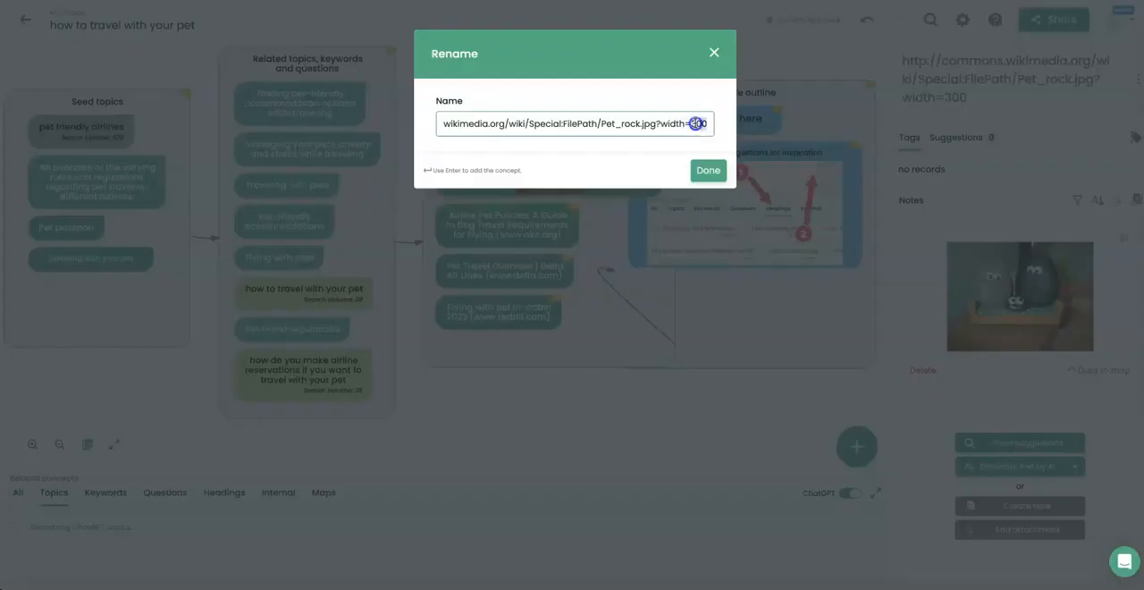
{"action": "triple_click", "coordinate": [696, 124]}
{"action": "type", "text": "pet travel"}
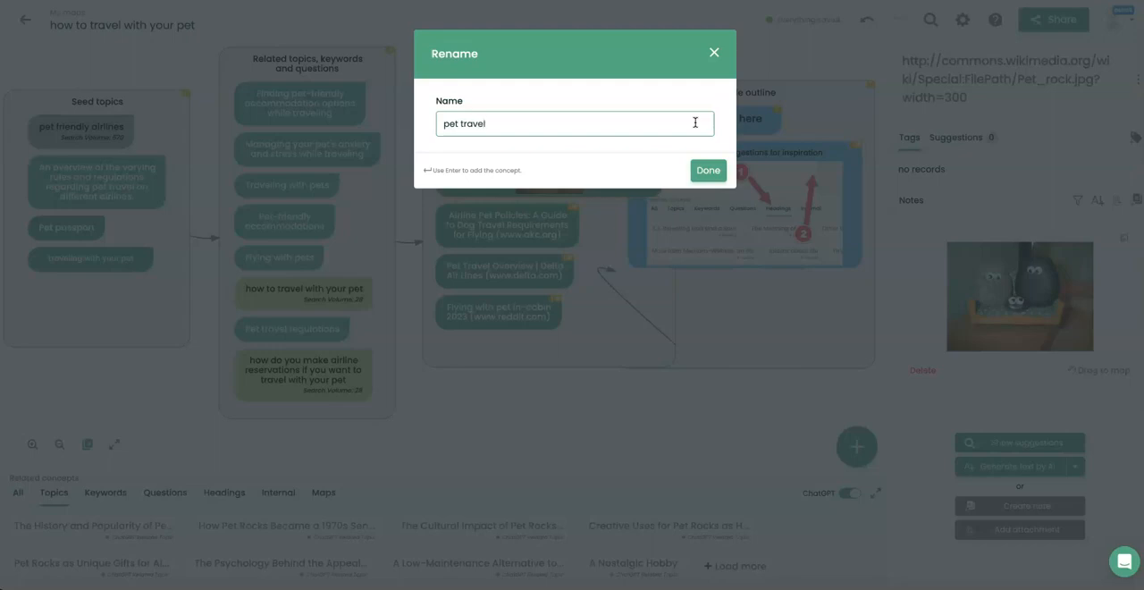
{"action": "left_click", "coordinate": [708, 170]}
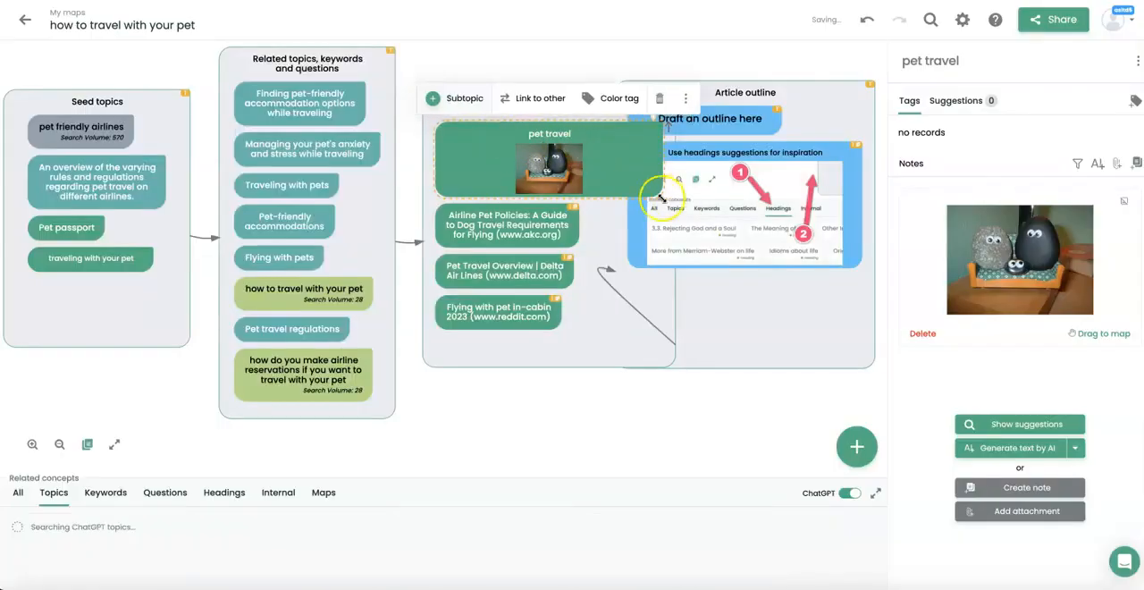
Resize the "pet travel" image item to fit the original width of the existing articles box.
{"action": "left_click_drag", "start_coordinate": [662, 193], "coordinate": [582, 182]}
{"action": "left_click_drag", "start_coordinate": [554, 287], "coordinate": [545, 199]}
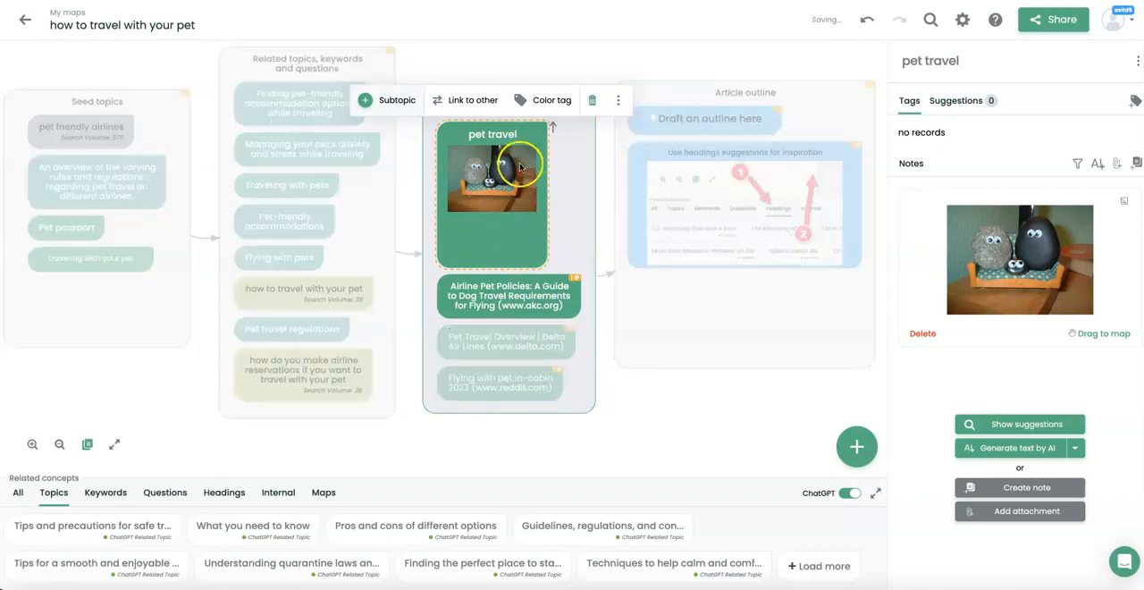
Check the "pet travel" item's options for hiding images, label and suggestions, and delete the item from the map.
{"action": "left_click", "coordinate": [629, 100]}
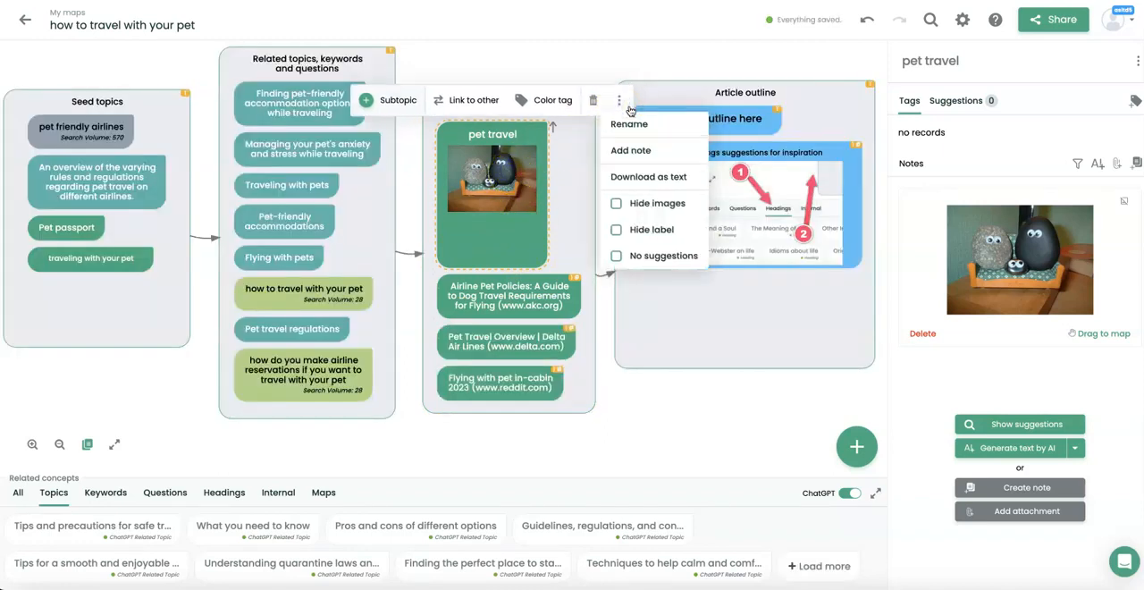
{"action": "left_click", "coordinate": [639, 211]}
{"action": "left_click", "coordinate": [633, 230]}
{"action": "left_click", "coordinate": [627, 258]}
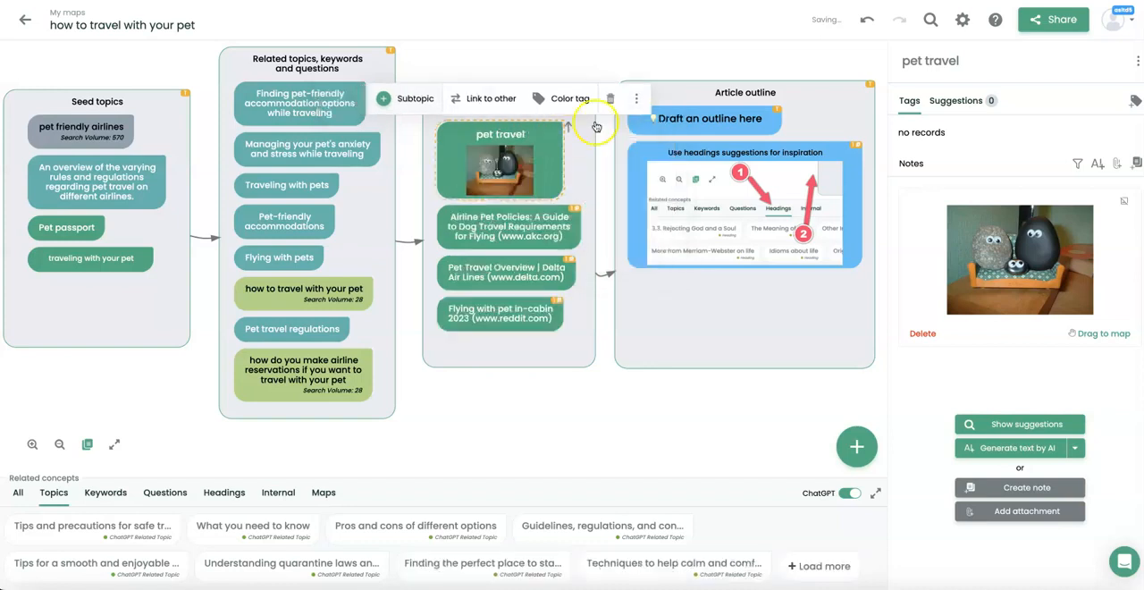
{"action": "left_click", "coordinate": [613, 109]}
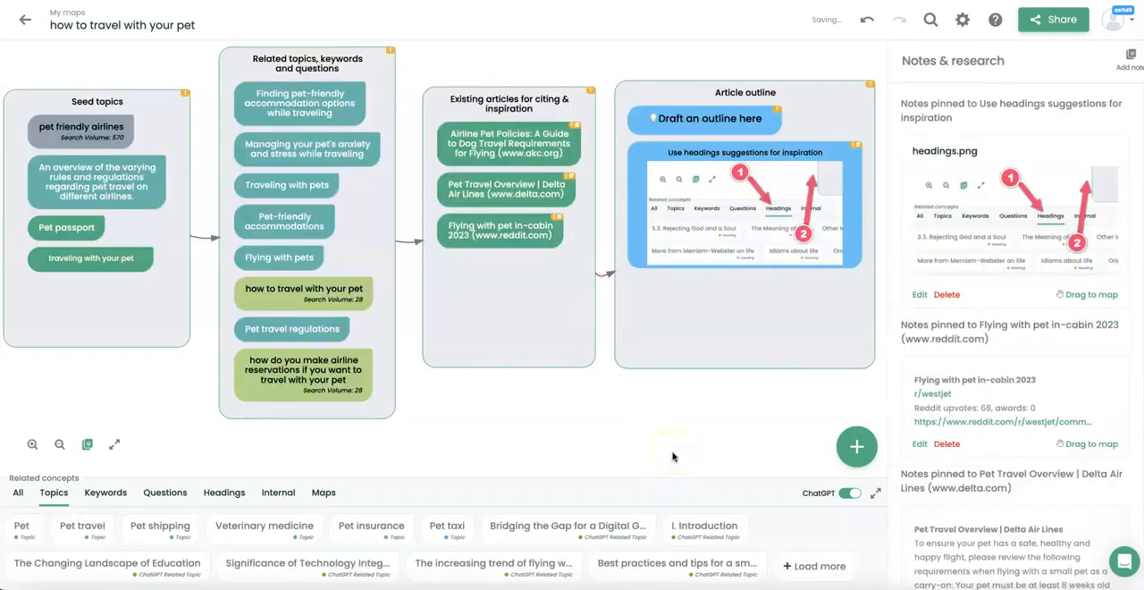
View the "Traveling with pets" topic and clear the selection to show related concepts for the whole map.
{"action": "left_click", "coordinate": [316, 105]}
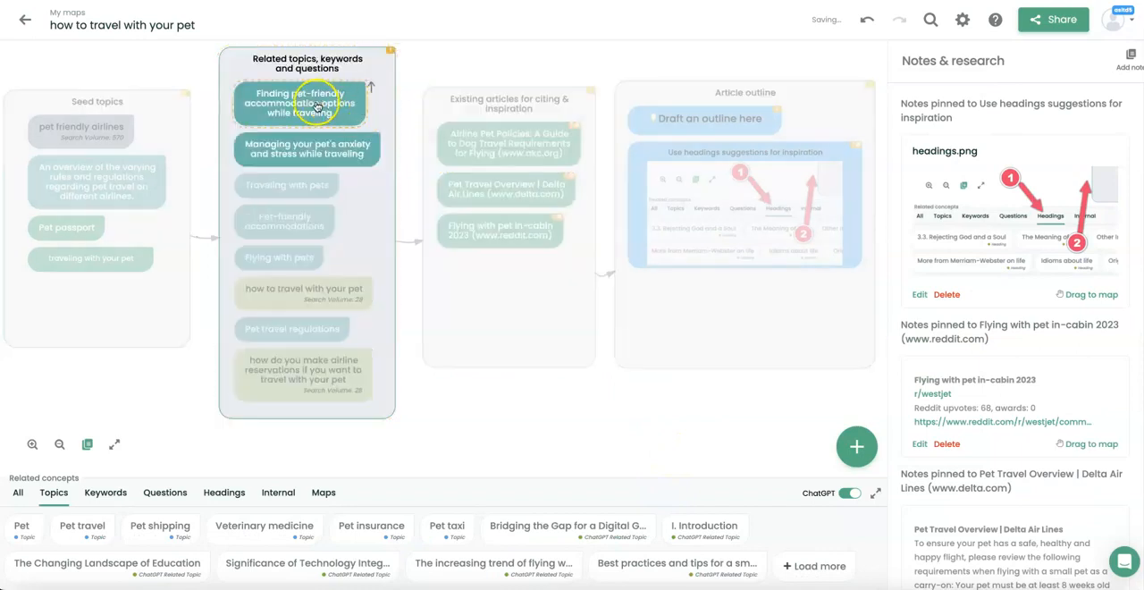
{"action": "left_click", "coordinate": [285, 257]}
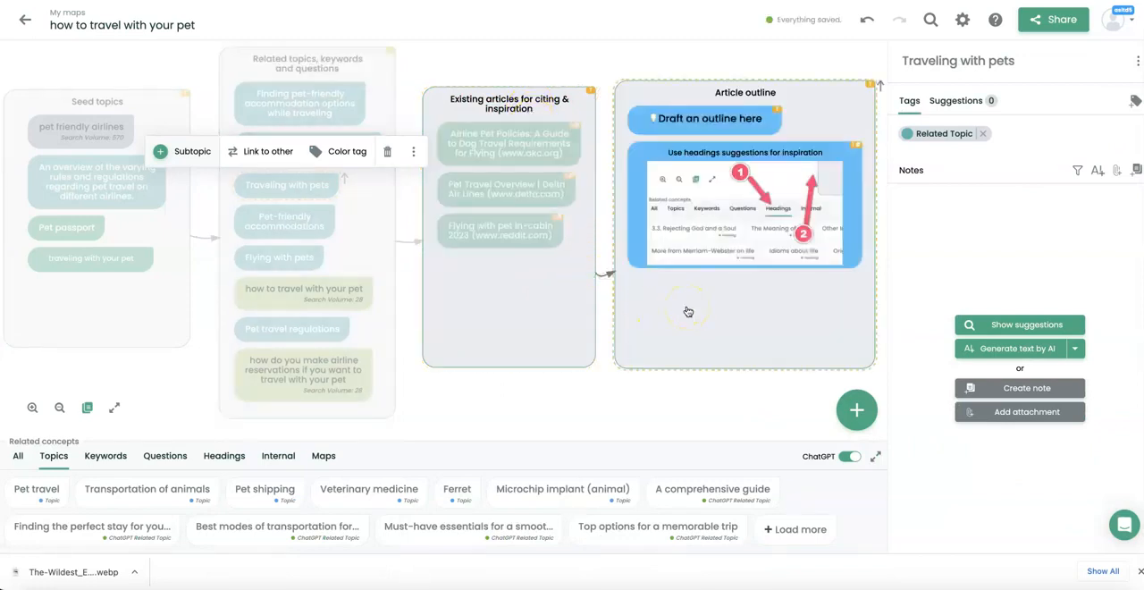
{"action": "left_click", "coordinate": [688, 311]}
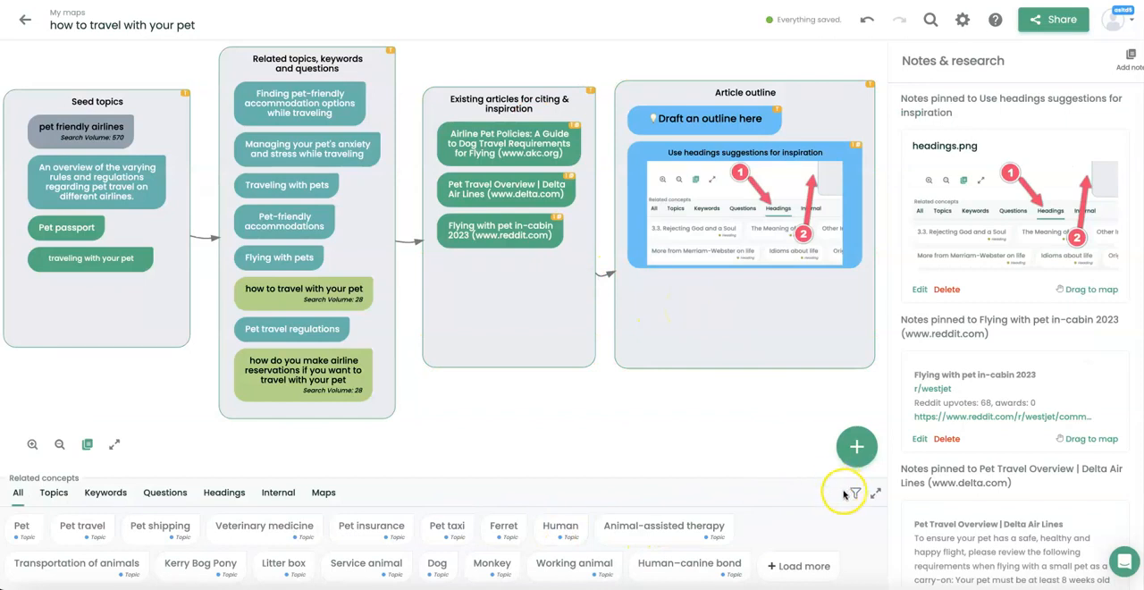
Extend the related concepts filter to include trending questions, related keywords and headings.
{"action": "left_click", "coordinate": [854, 493]}
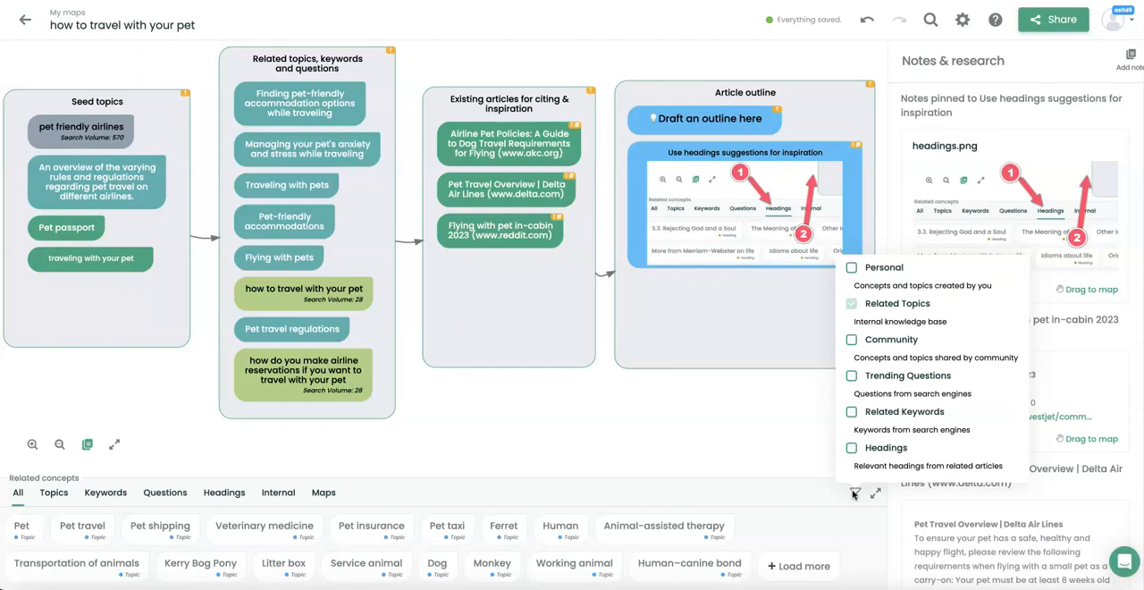
{"action": "left_click", "coordinate": [876, 377]}
{"action": "left_click", "coordinate": [880, 412]}
{"action": "left_click", "coordinate": [885, 447]}
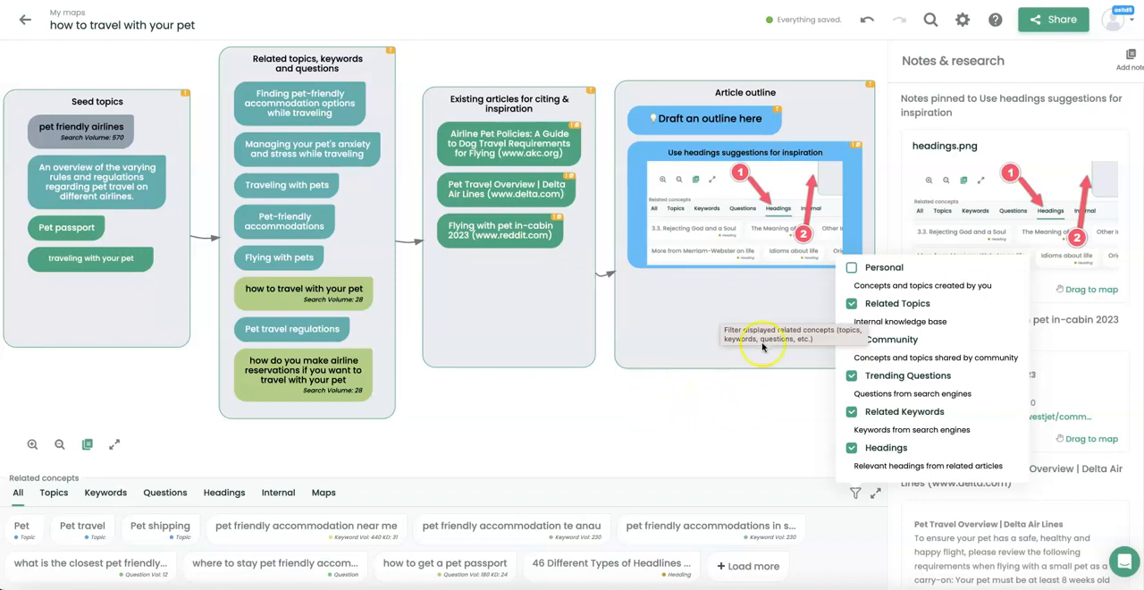
{"action": "left_click", "coordinate": [721, 412]}
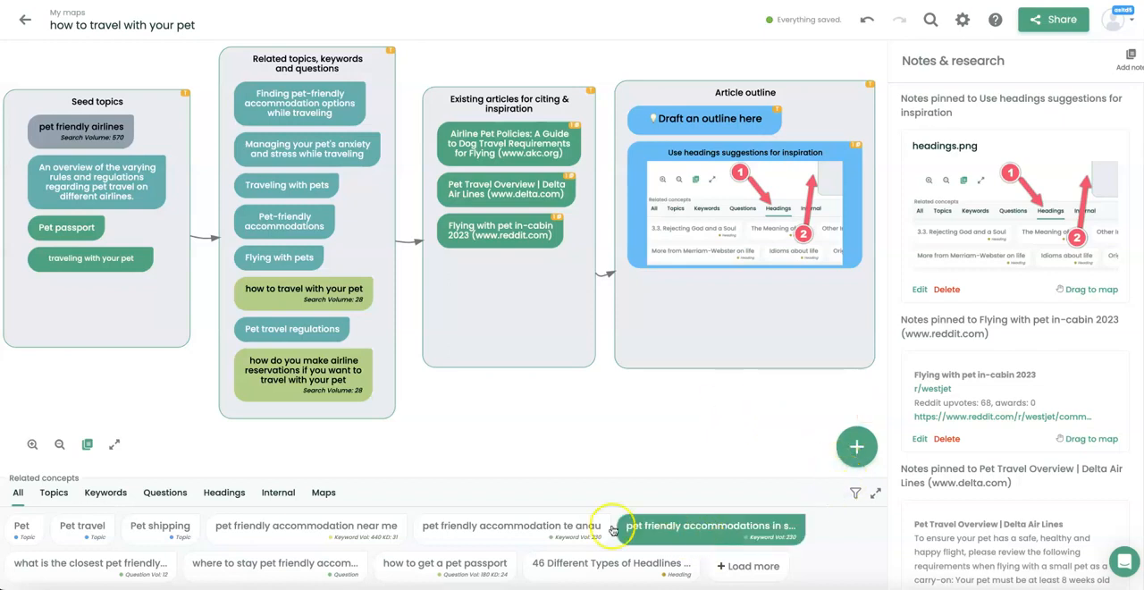
Enlarge the related concepts list and add "how to get pet passport" and "Pet insurance" to the Article outline box.
{"action": "left_click", "coordinate": [875, 494]}
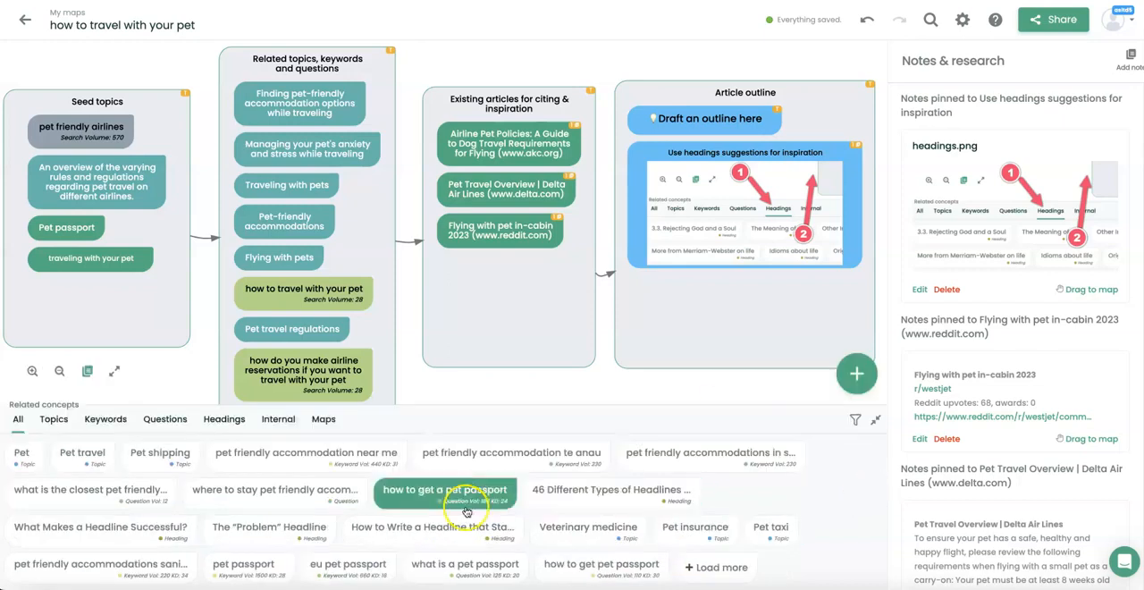
{"action": "left_click_drag", "start_coordinate": [633, 566], "coordinate": [724, 299]}
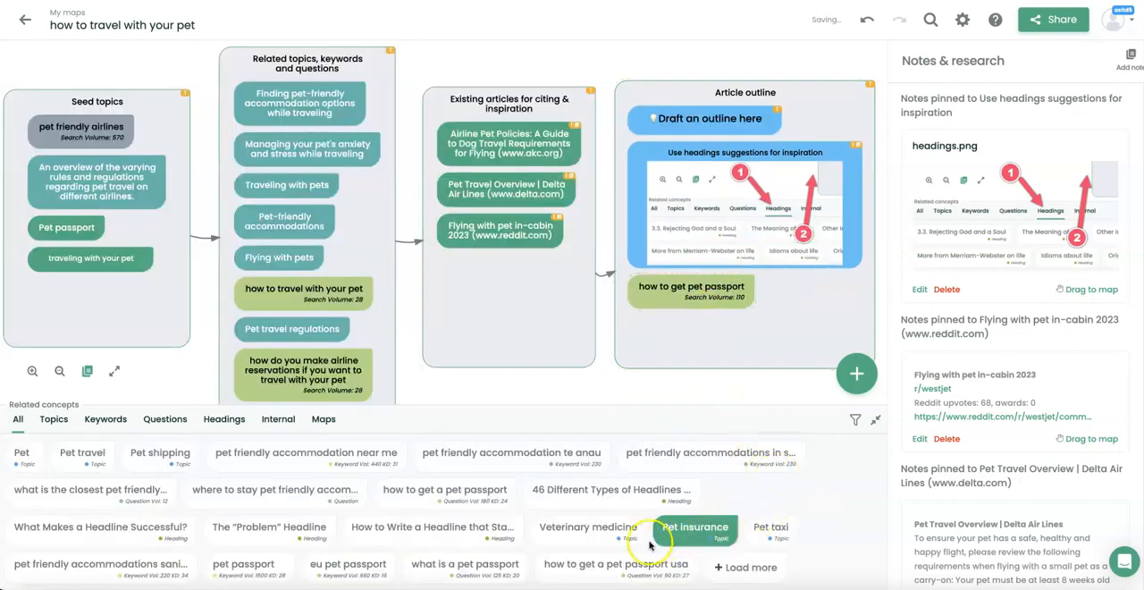
{"action": "left_click_drag", "start_coordinate": [680, 537], "coordinate": [698, 340]}
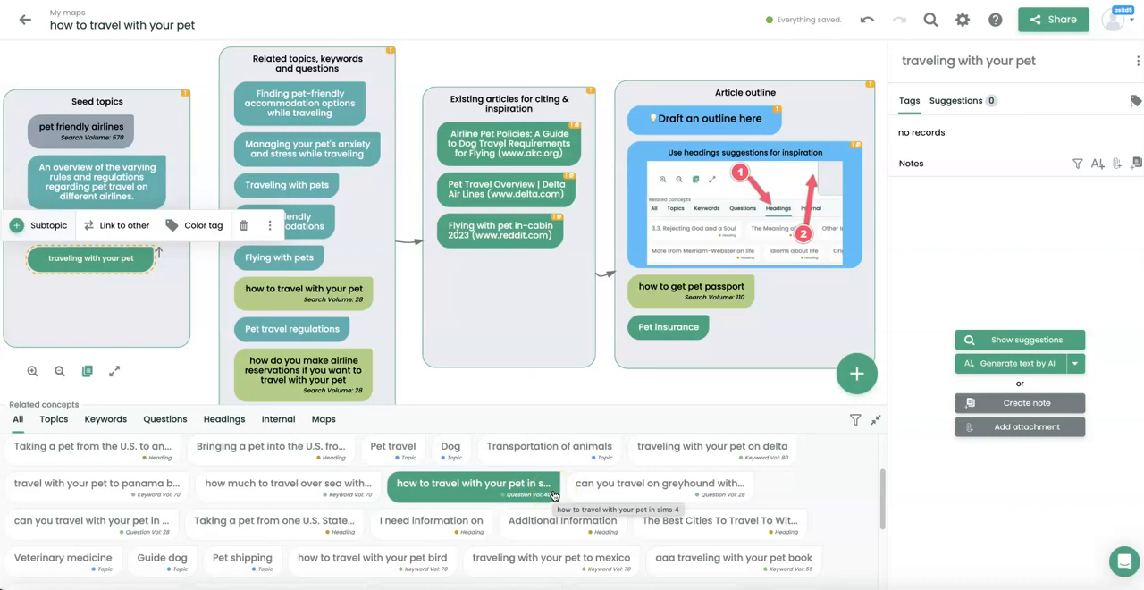
Add the suggested headings "Research How to Fly with Your Pet" and "Tips for Traveling with a Dog" to the Article outline box.
{"action": "scroll", "coordinate": [554, 494], "scroll_direction": "down", "scroll_amount": 2}
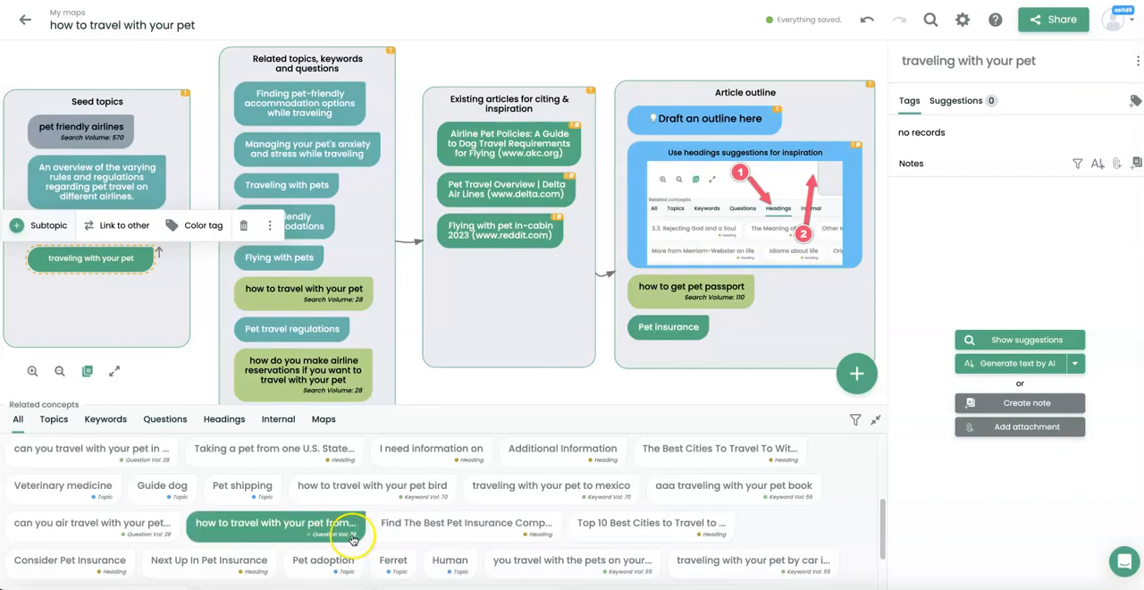
{"action": "scroll", "coordinate": [235, 573], "scroll_direction": "down", "scroll_amount": 2}
{"action": "left_click_drag", "start_coordinate": [235, 573], "coordinate": [724, 506]}
Create a new concept named "traveling with pet in cabin" and place it in the Article outline box.
{"action": "type", "text": "t"}
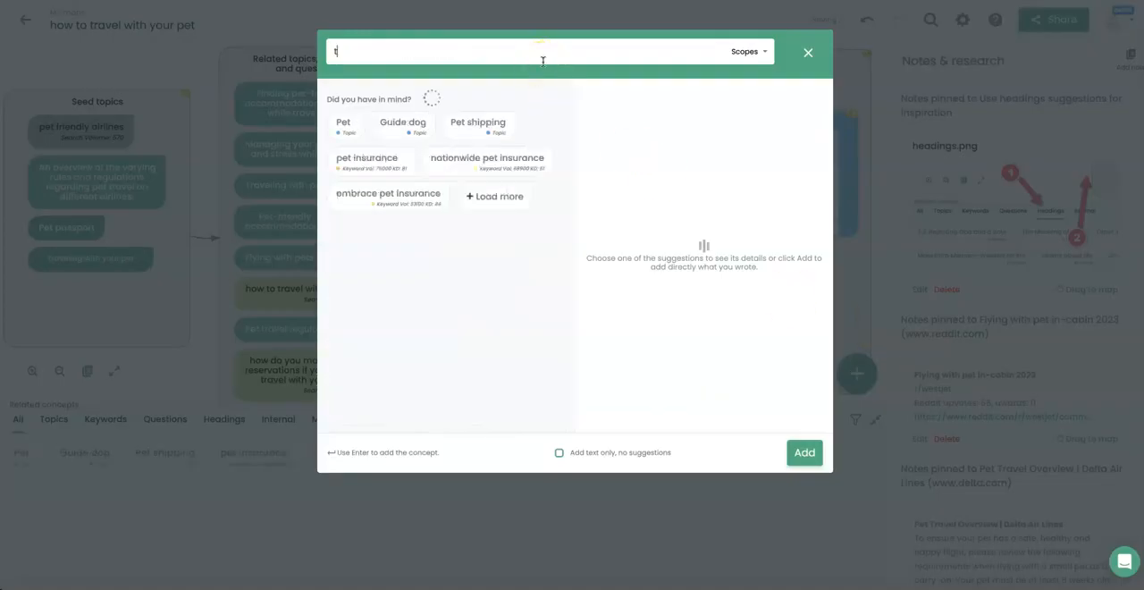
{"action": "type", "text": "raveling with et"}
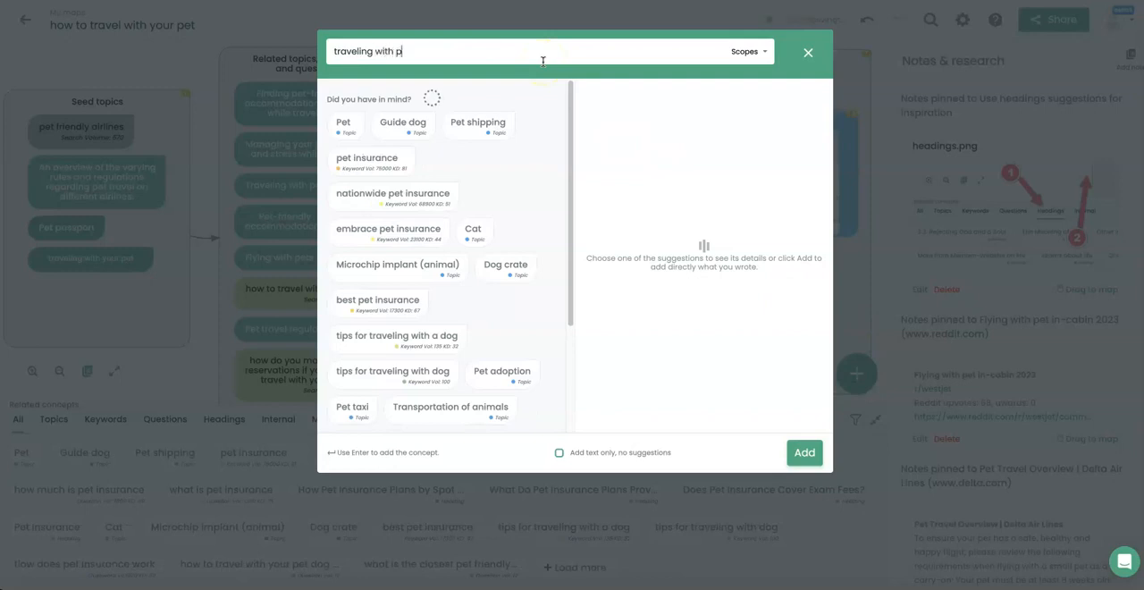
{"action": "key", "text": "BackSpace"}
{"action": "key", "text": "BackSpace"}
{"action": "type", "text": "pet in c"}
{"action": "key", "text": "BackSpace"}
{"action": "type", "text": "in-cabin"}
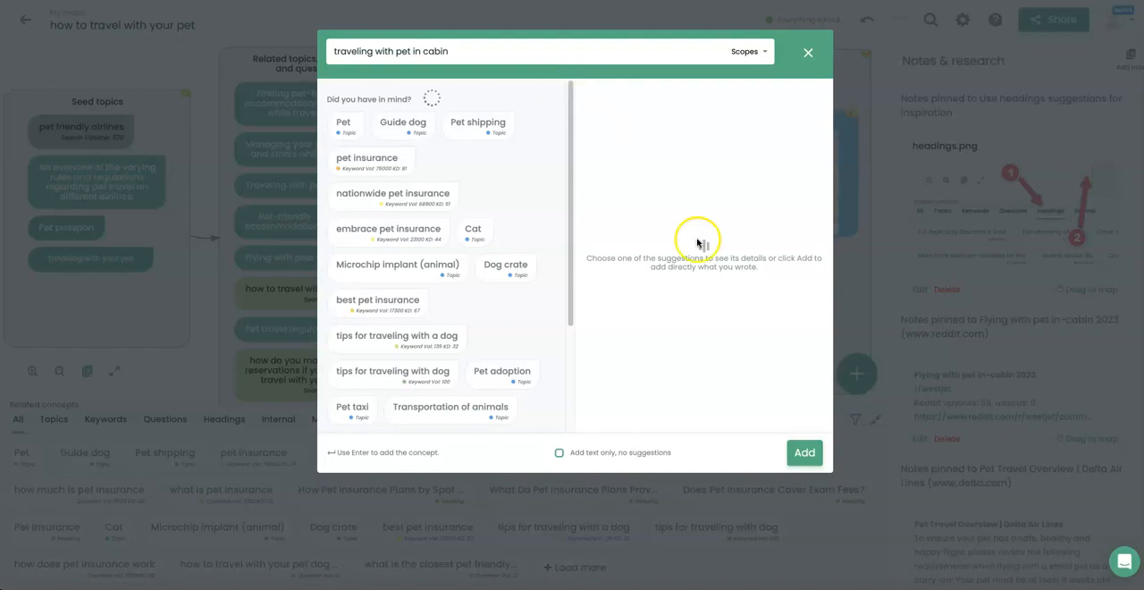
{"action": "left_click", "coordinate": [805, 454]}
{"action": "left_click_drag", "start_coordinate": [490, 104], "coordinate": [698, 255]}
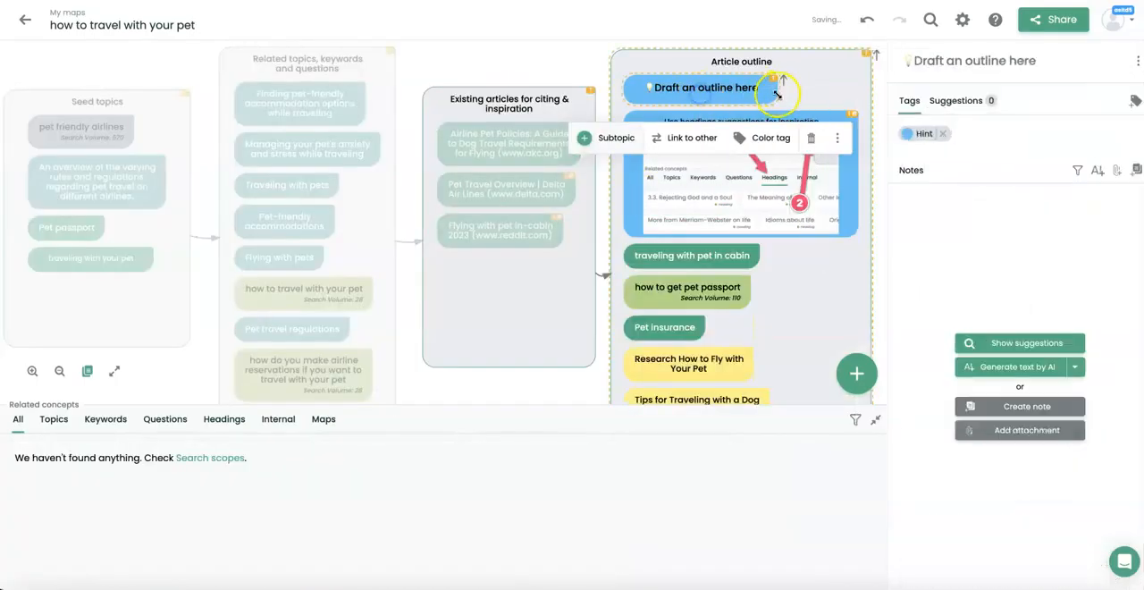
Delete the hint items "Draft an outline here" and "Use headings suggestions for inspiration" from the Article outline box.
{"action": "left_click", "coordinate": [810, 136]}
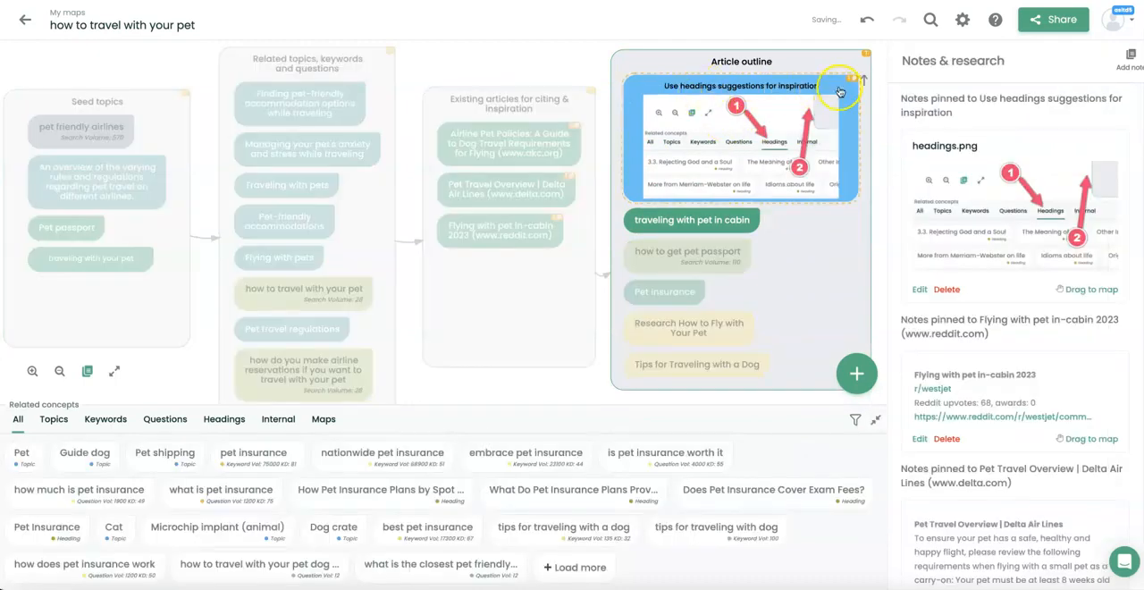
{"action": "left_click", "coordinate": [805, 109]}
{"action": "left_click", "coordinate": [845, 235]}
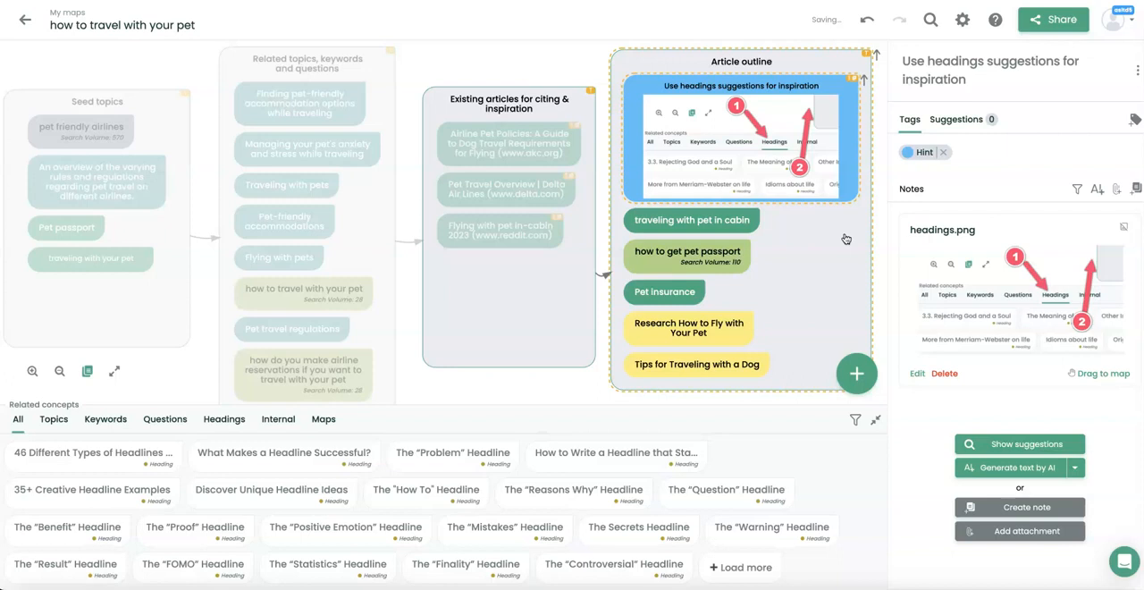
{"action": "left_click", "coordinate": [846, 239]}
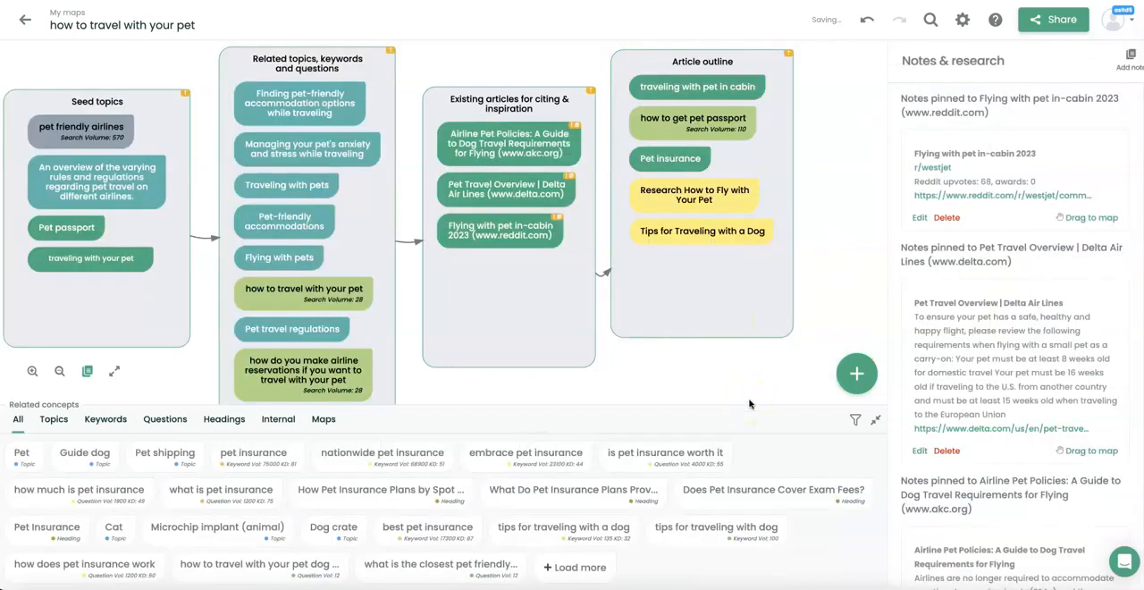
Shrink the related concepts list and view the map in full-screen mode, returning to the normal view.
{"action": "left_click", "coordinate": [876, 420]}
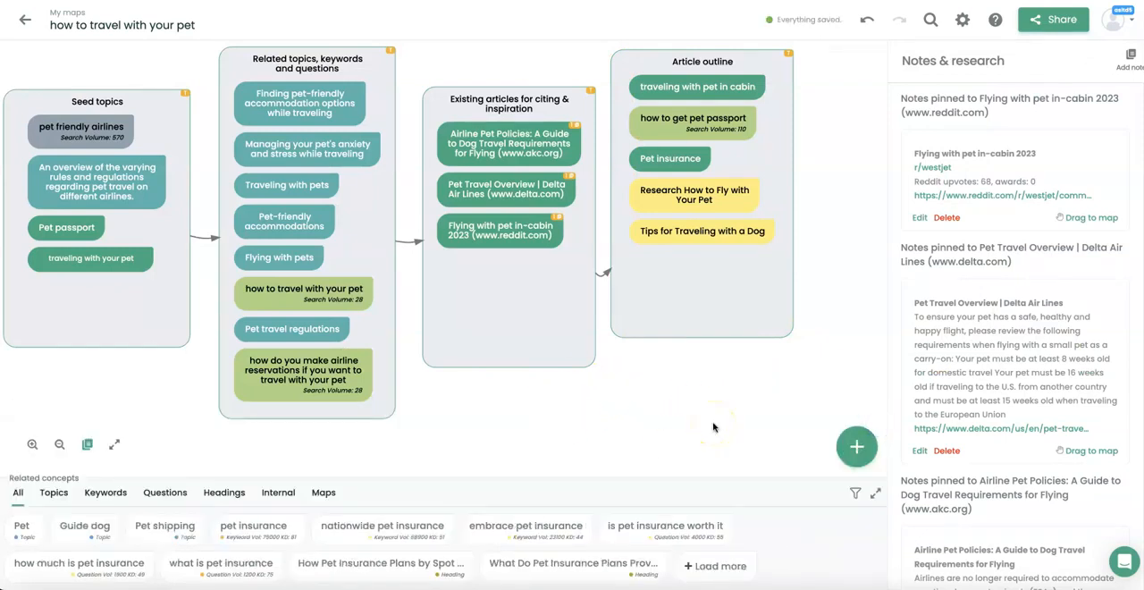
{"action": "left_click", "coordinate": [114, 445]}
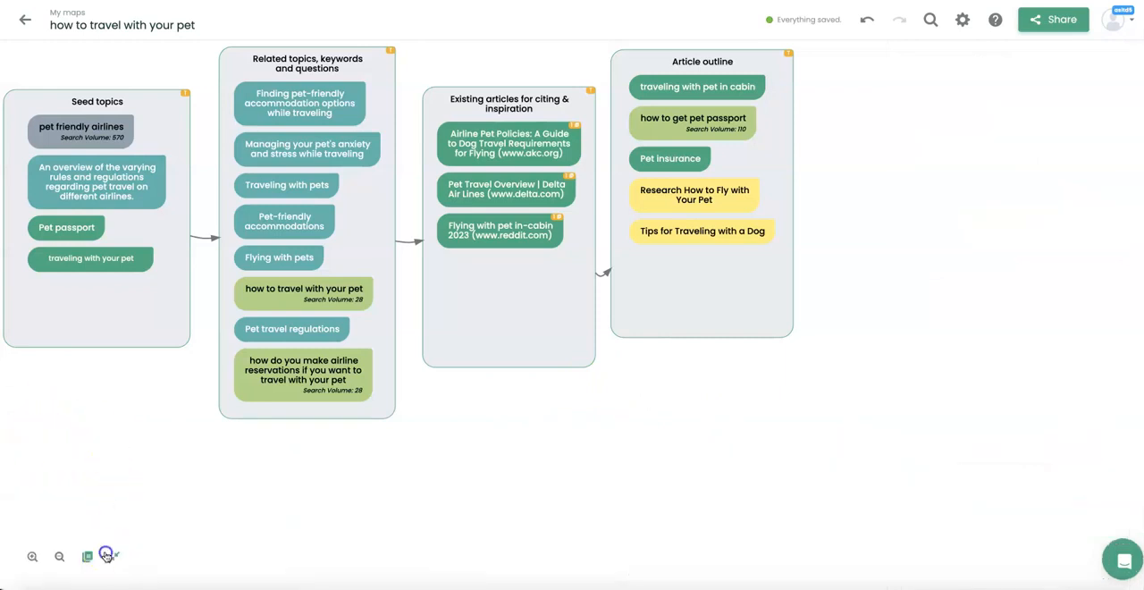
{"action": "left_click", "coordinate": [107, 555]}
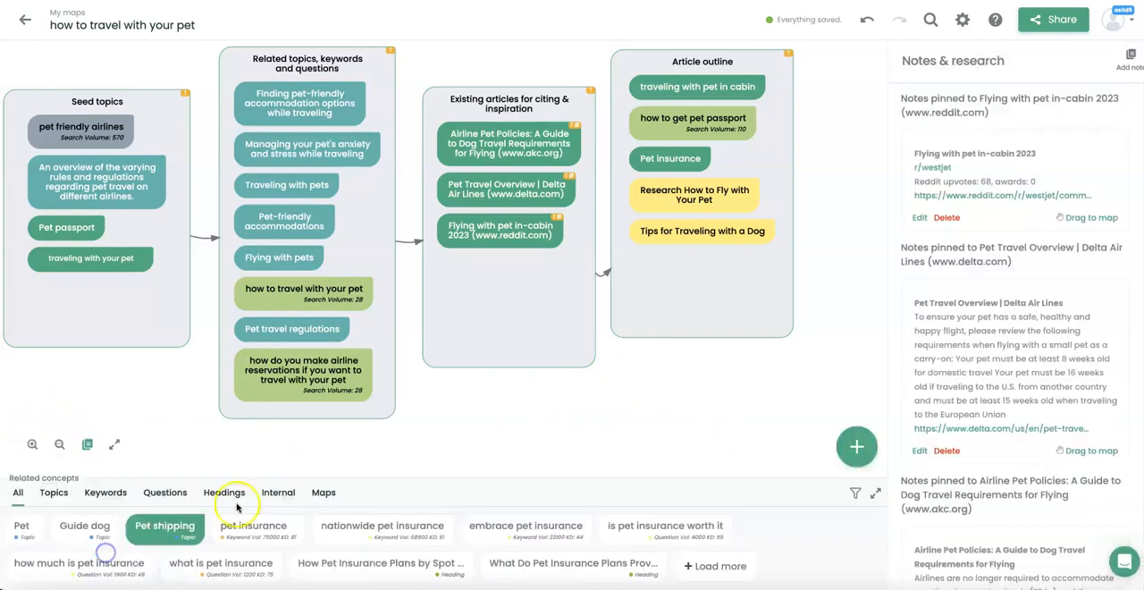
{"action": "left_click", "coordinate": [114, 446]}
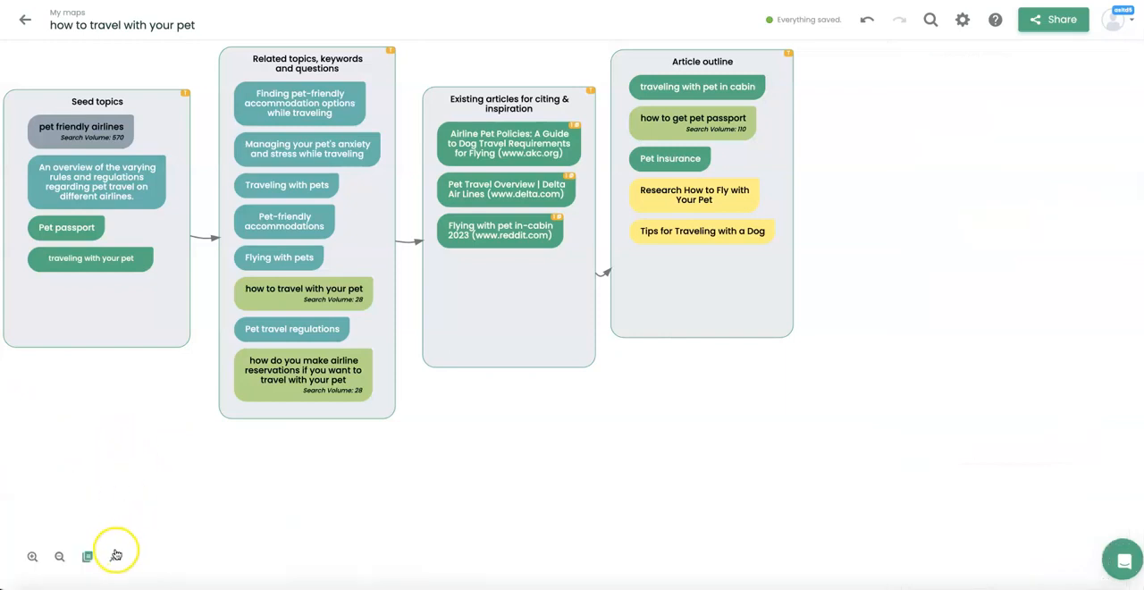
{"action": "left_click", "coordinate": [116, 555]}
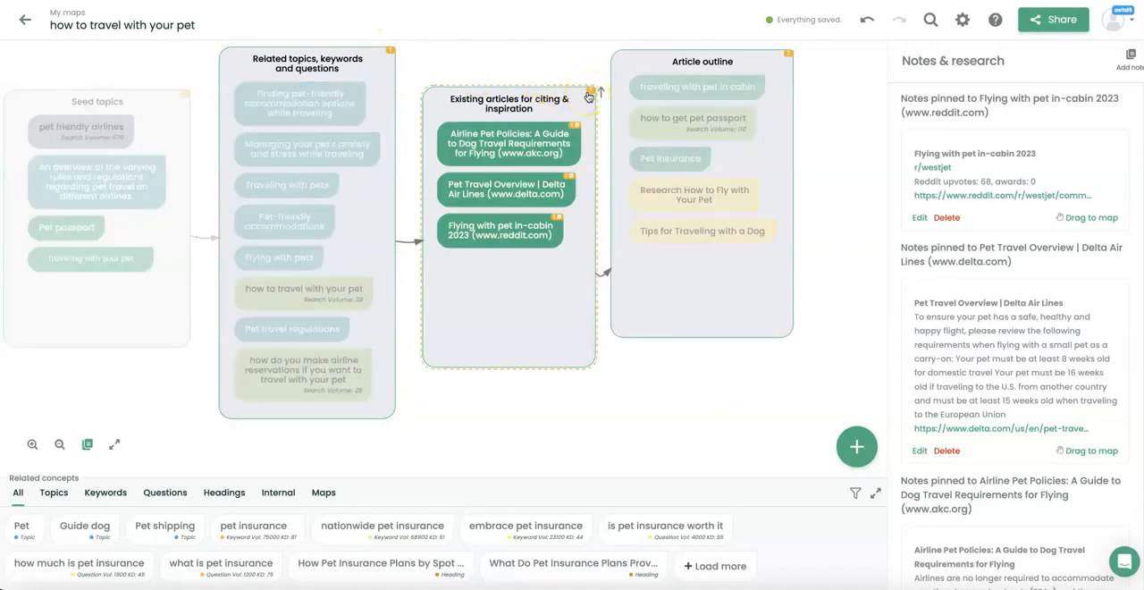
Check the map with search volumes and note badges hidden and shown, and at a smaller zoom level.
{"action": "left_click", "coordinate": [85, 447]}
{"action": "left_click", "coordinate": [86, 447]}
{"action": "left_click", "coordinate": [86, 447]}
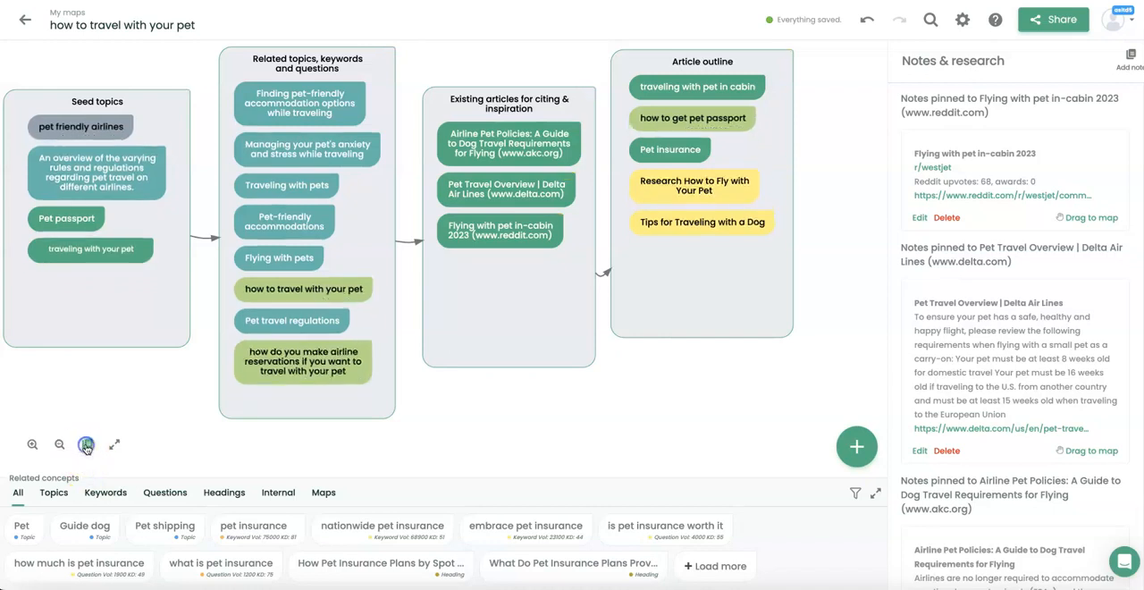
{"action": "left_click", "coordinate": [86, 445]}
{"action": "left_click", "coordinate": [59, 445]}
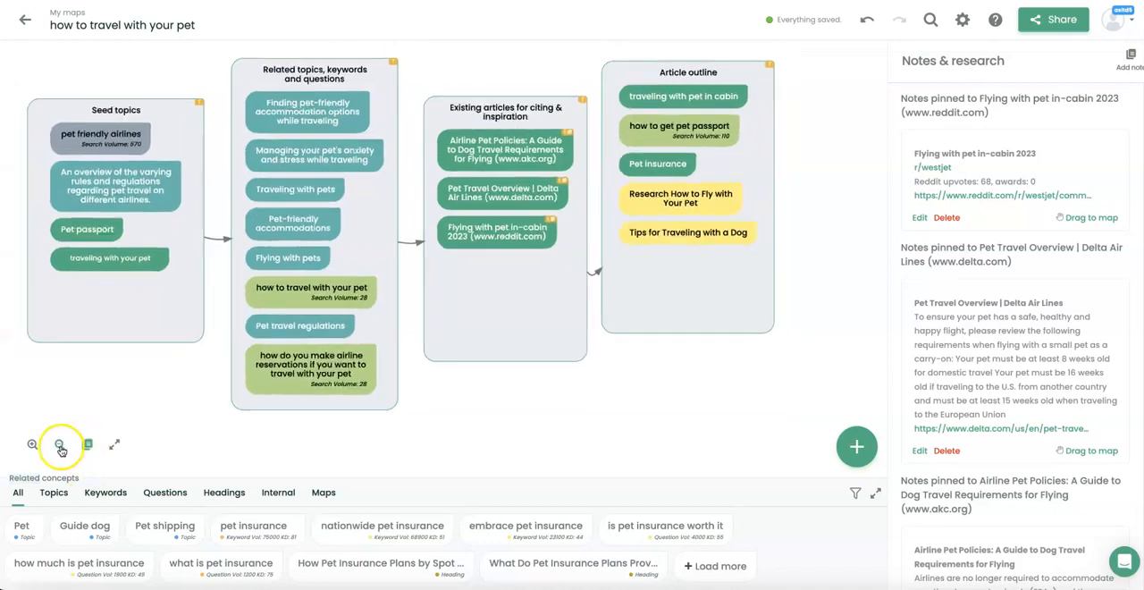
{"action": "left_click", "coordinate": [33, 444]}
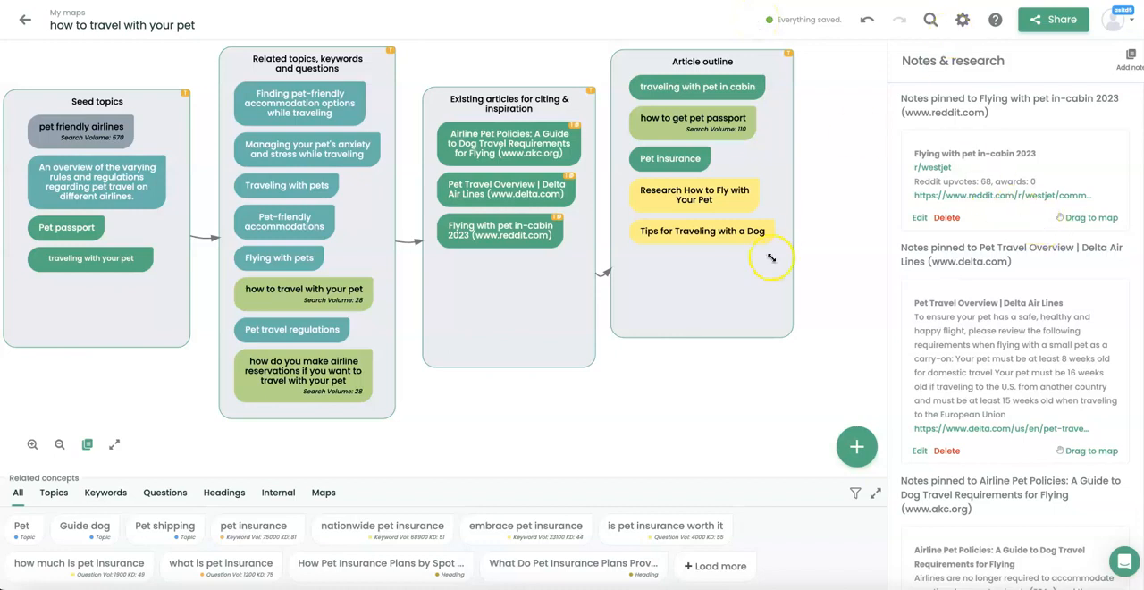
Move the Article outline box slightly away from the existing articles box and check the concept import dialog without importing.
{"action": "left_click_drag", "start_coordinate": [759, 298], "coordinate": [790, 307]}
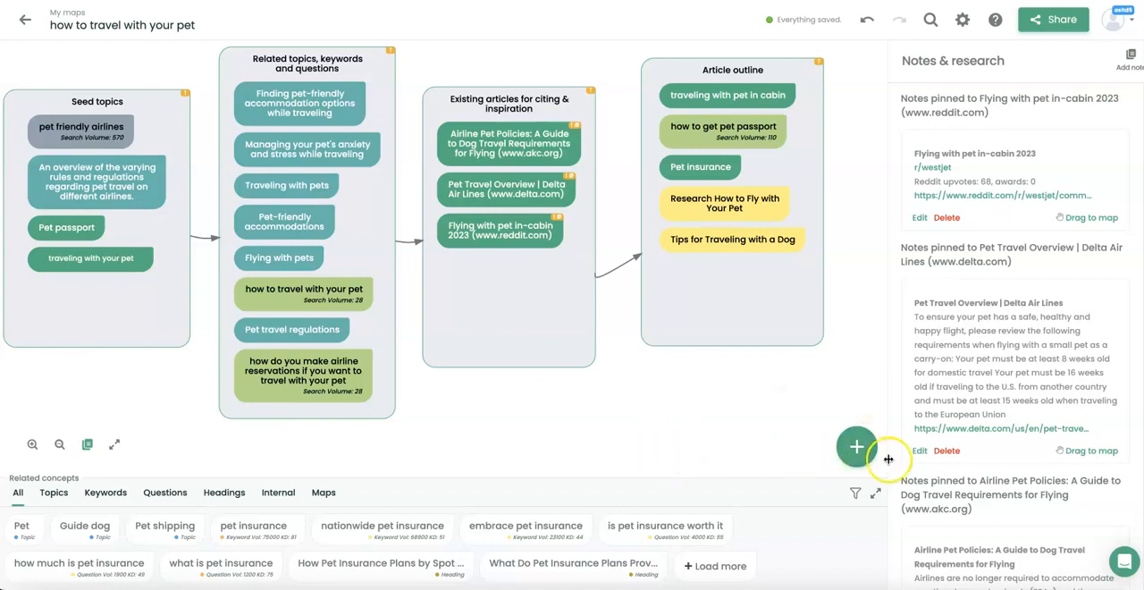
{"action": "mouse_move", "coordinate": [854, 450]}
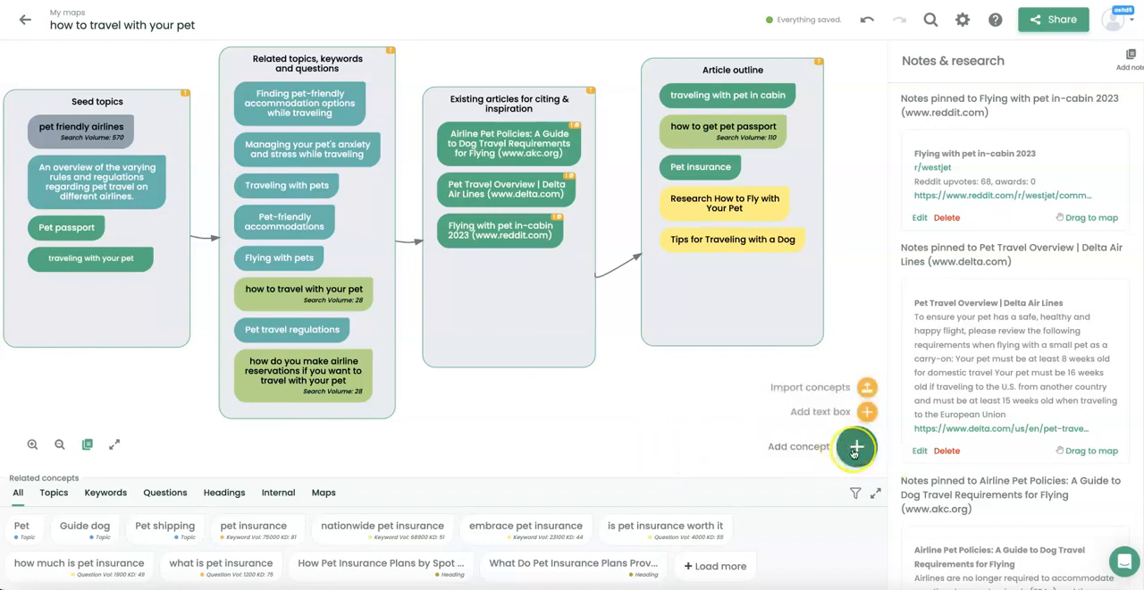
{"action": "left_click", "coordinate": [859, 389]}
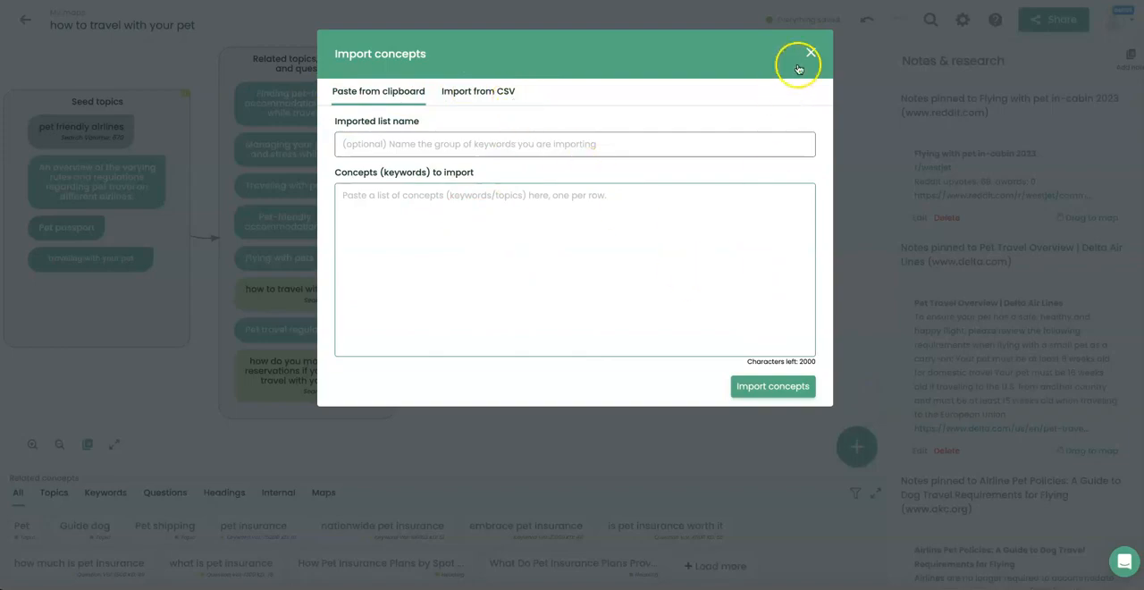
{"action": "left_click", "coordinate": [810, 53]}
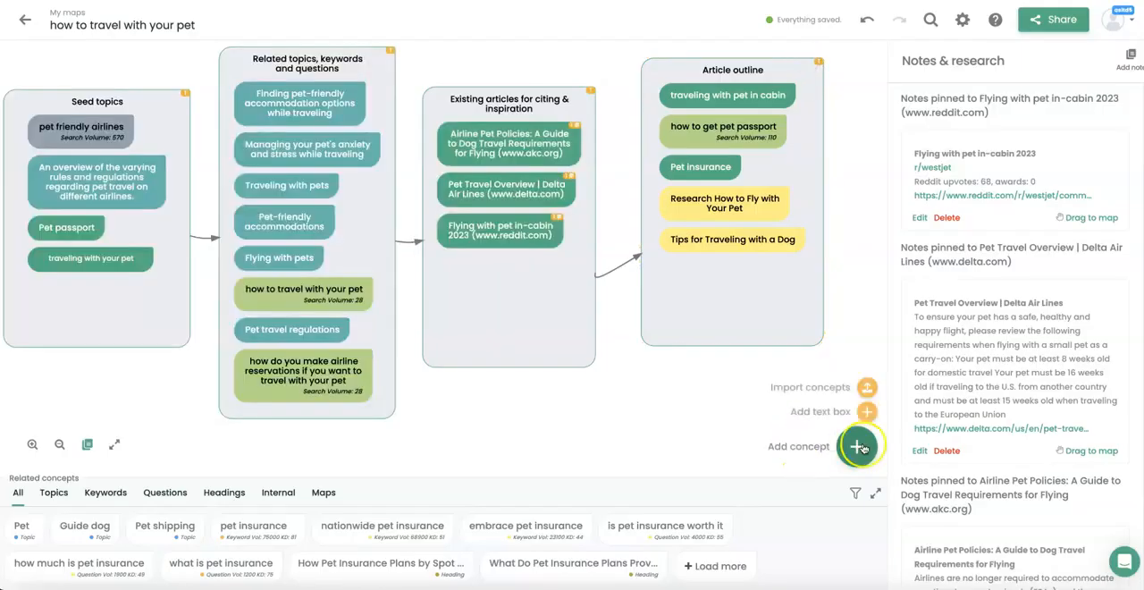
Add a new concept named "Drafted Articles" and place it below the existing articles box.
{"action": "left_click", "coordinate": [857, 446]}
{"action": "left_click", "coordinate": [493, 57]}
{"action": "type", "text": "article"}
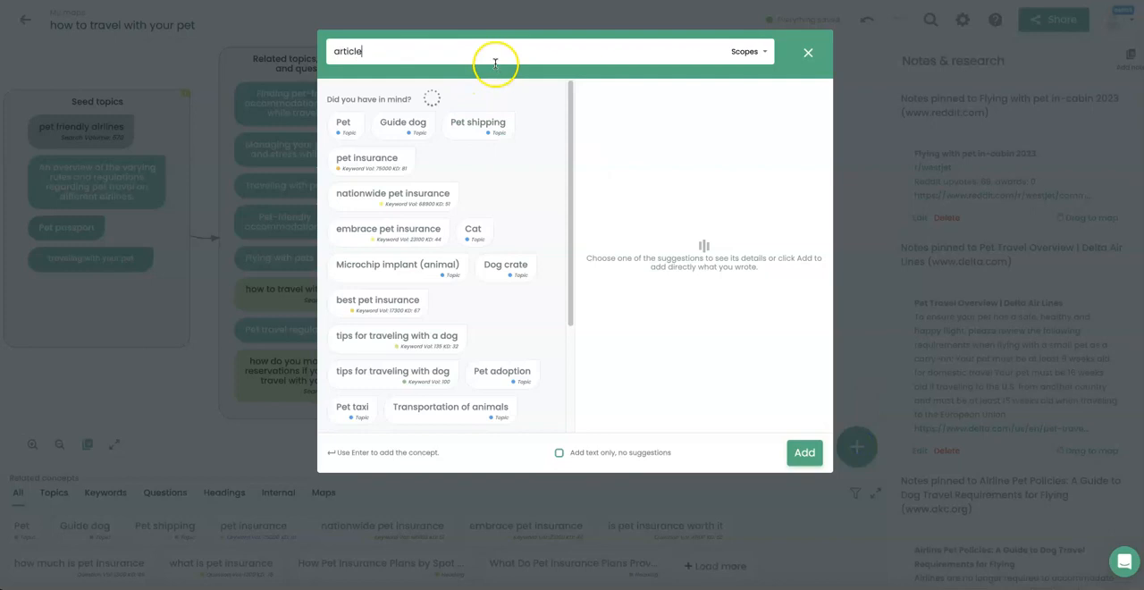
{"action": "key", "text": "BackSpace"}
{"action": "type", "text": "Drafted A"}
{"action": "left_click", "coordinate": [804, 453]}
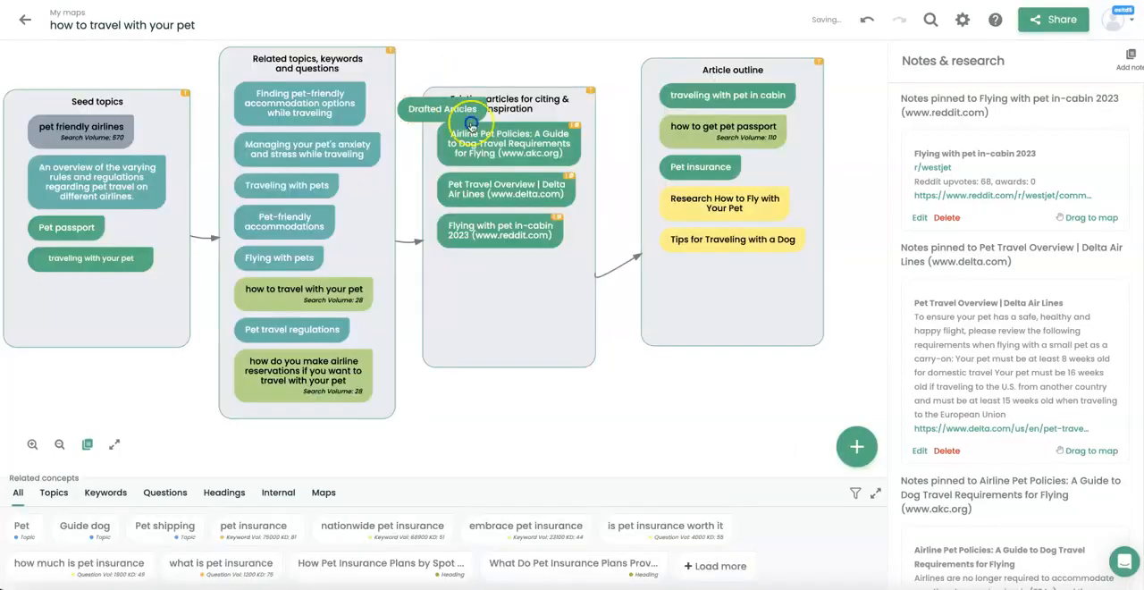
{"action": "left_click_drag", "start_coordinate": [467, 116], "coordinate": [536, 402]}
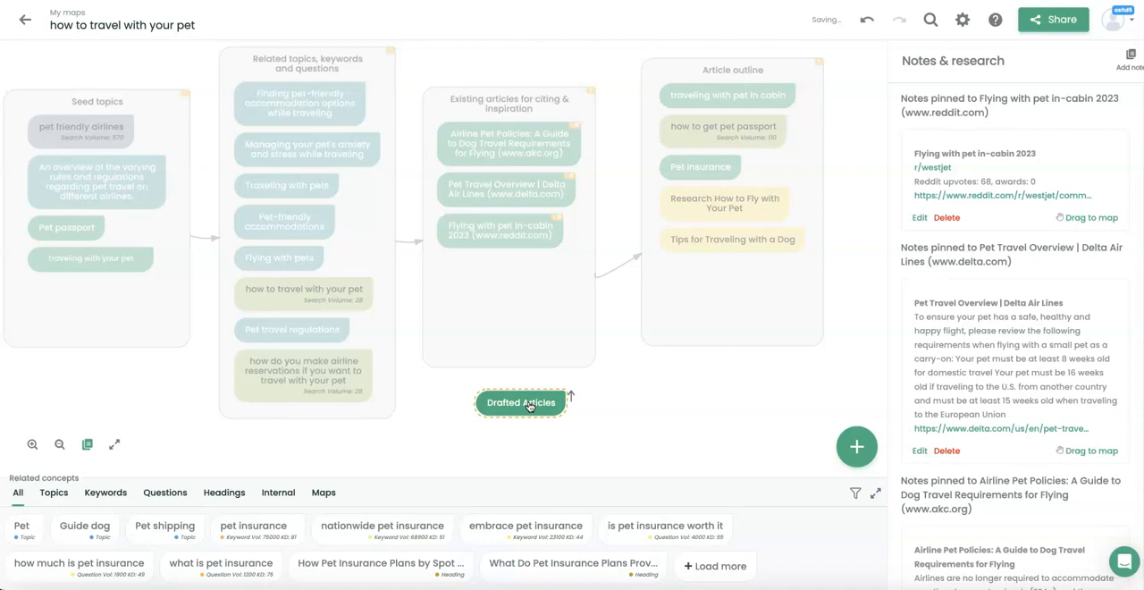
{"action": "left_click_drag", "start_coordinate": [528, 405], "coordinate": [489, 419]}
Add the subtopic "traveling with dog on the plane" to "Drafted Articles".
{"action": "left_click", "coordinate": [404, 374]}
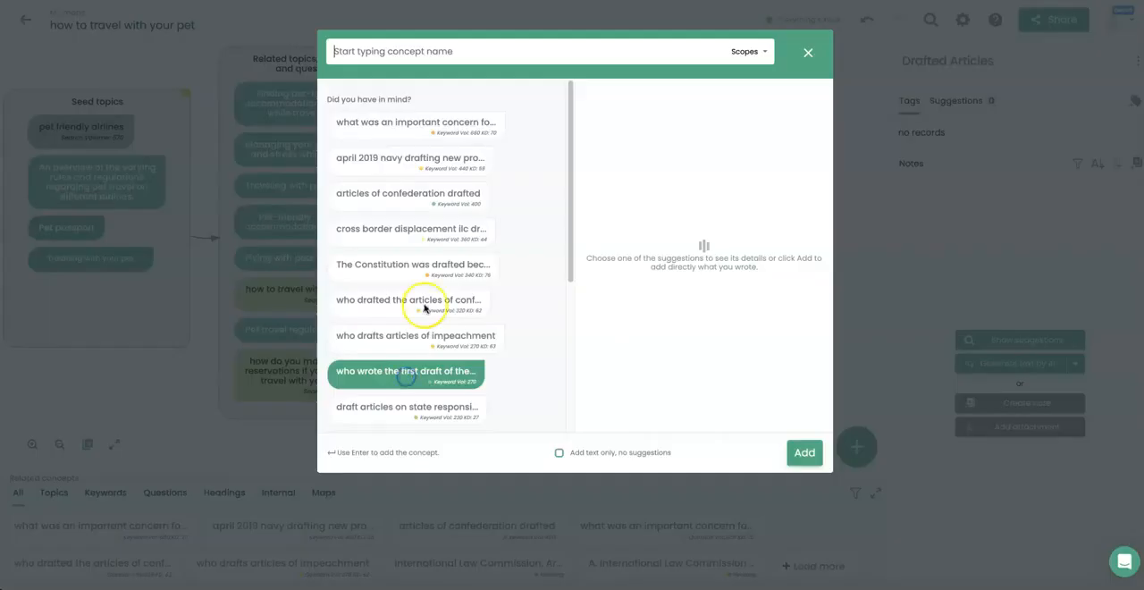
{"action": "type", "text": "traveling with dog on"}
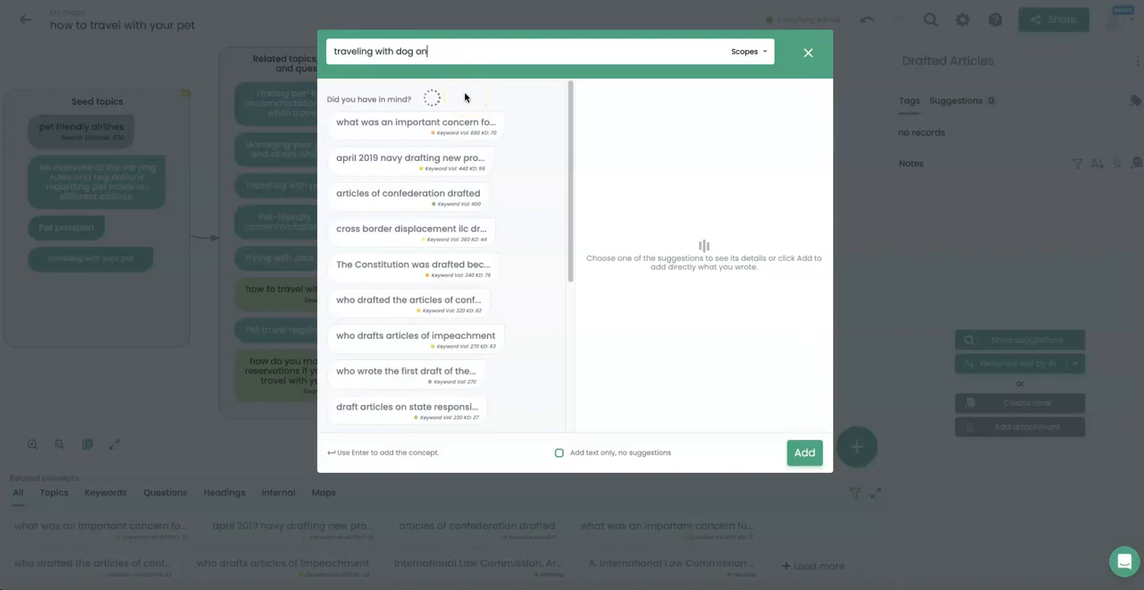
{"action": "key", "text": "Return"}
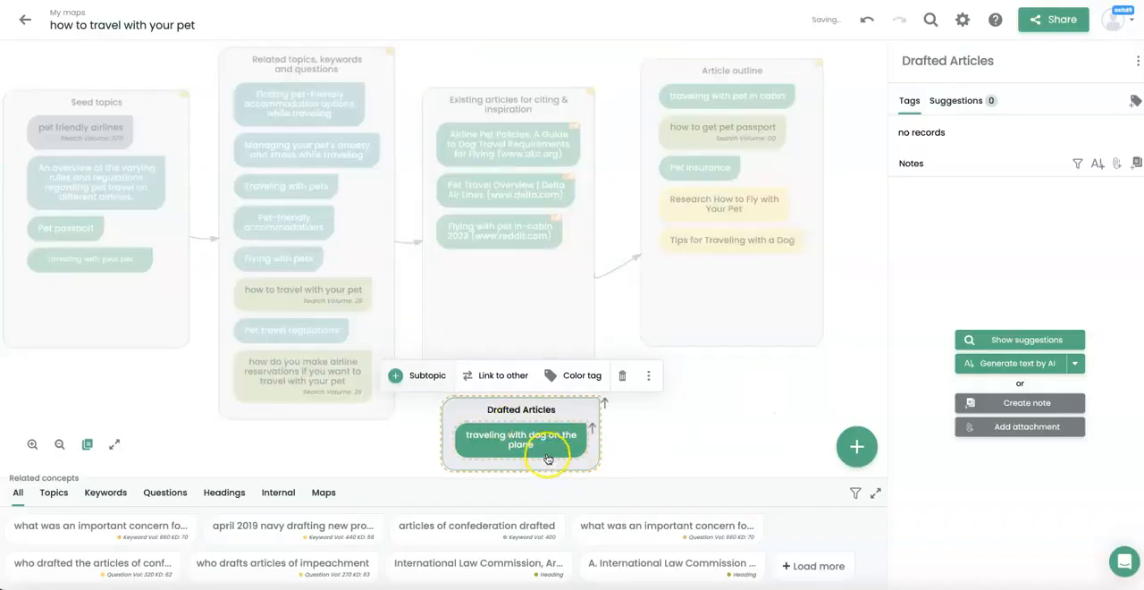
{"action": "left_click", "coordinate": [546, 453]}
{"action": "left_click", "coordinate": [682, 439]}
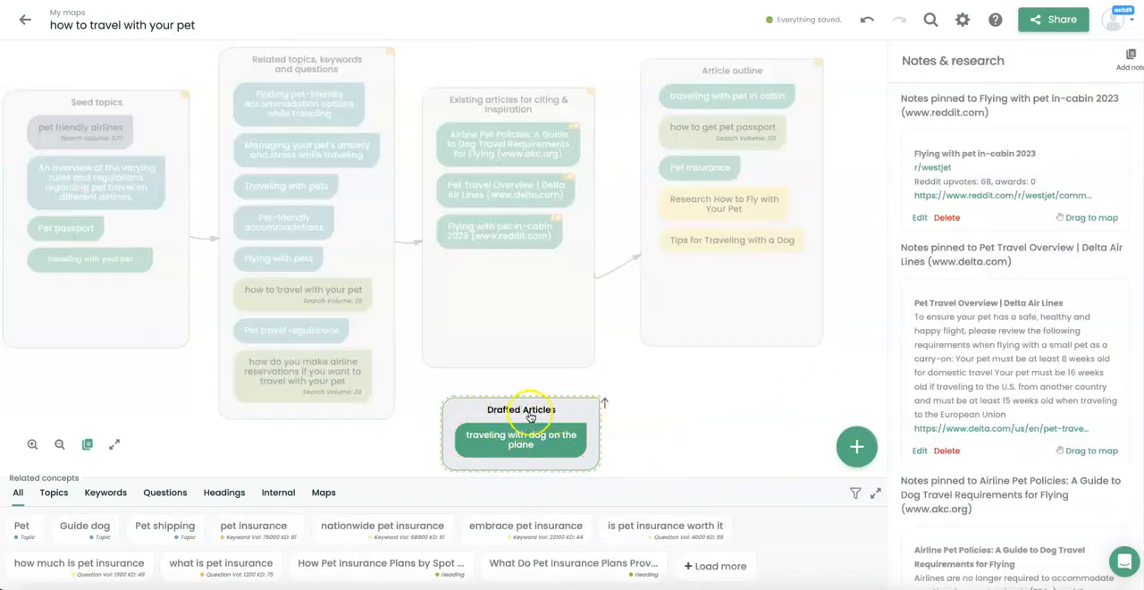
Delete the subtopic "traveling with dog on the plane" from "Drafted Articles" and select the Article outline box.
{"action": "left_click", "coordinate": [549, 439]}
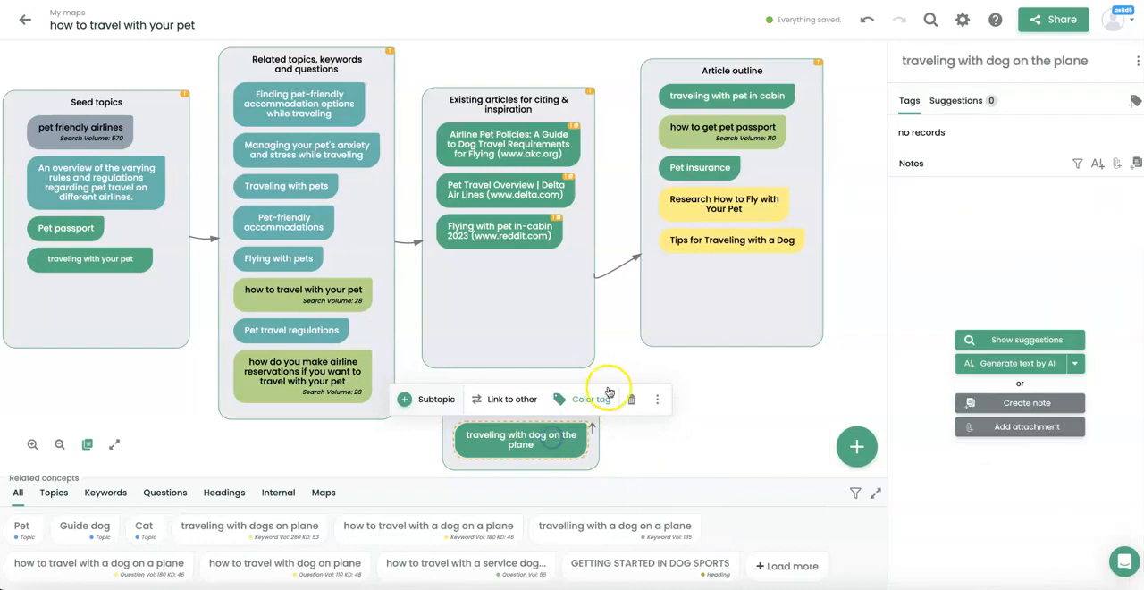
{"action": "left_click", "coordinate": [631, 399]}
{"action": "left_click", "coordinate": [738, 309]}
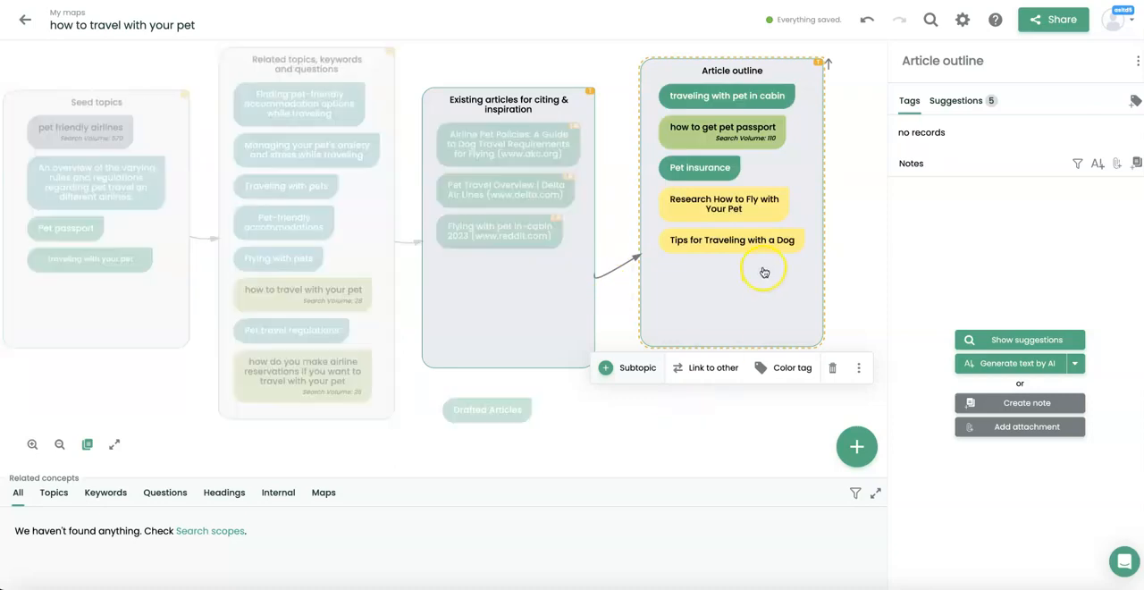
Generate an article with AI for the Article outline box.
{"action": "left_click", "coordinate": [765, 298]}
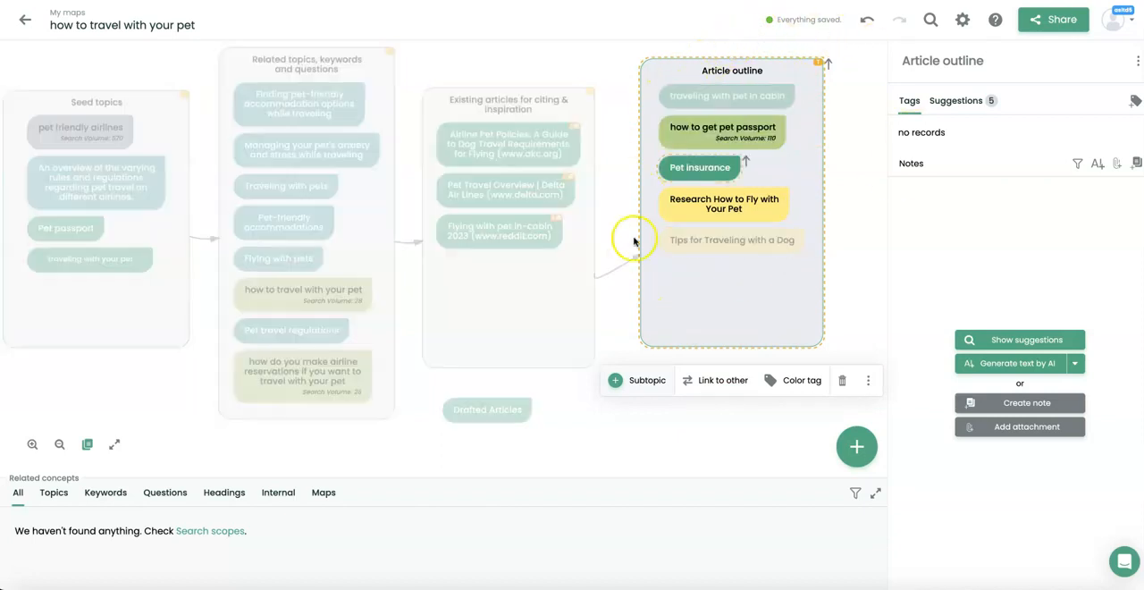
{"action": "left_click", "coordinate": [648, 434]}
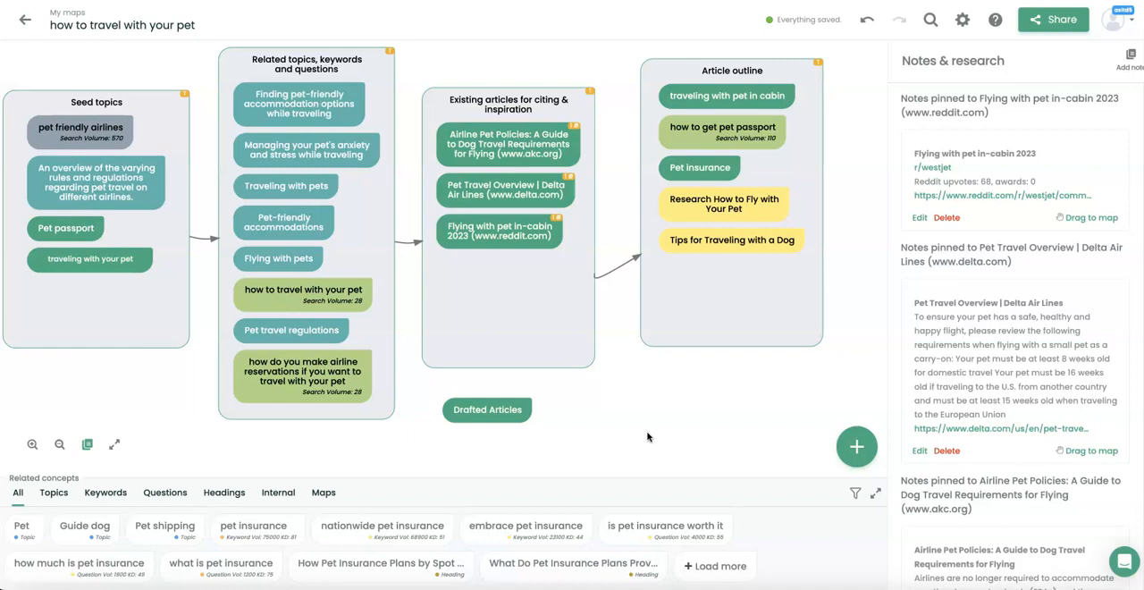
{"action": "left_click", "coordinate": [741, 327]}
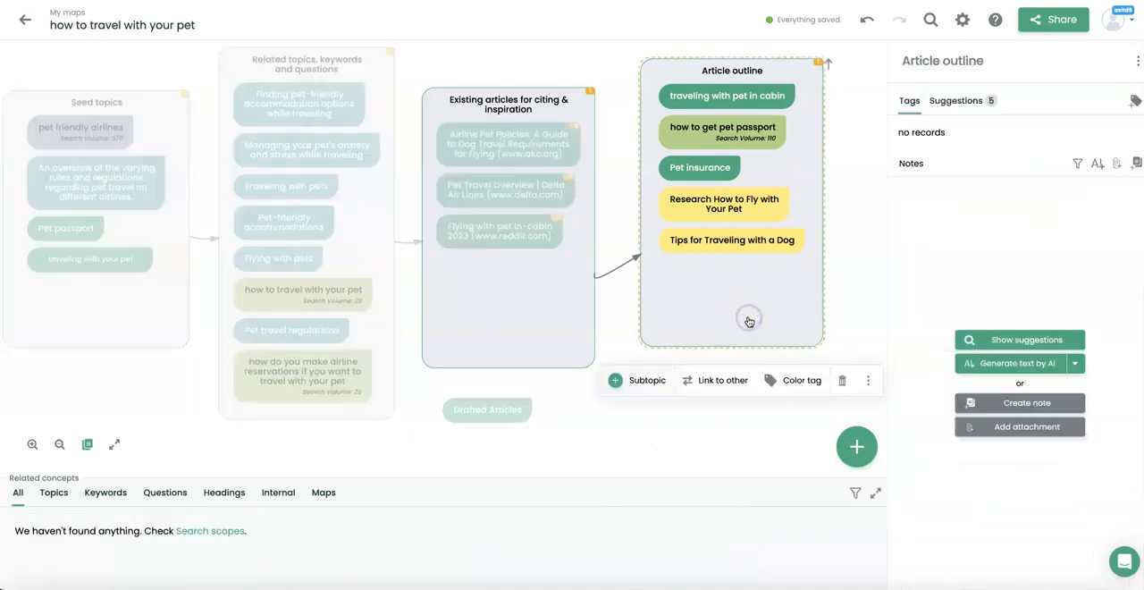
{"action": "left_click", "coordinate": [766, 342]}
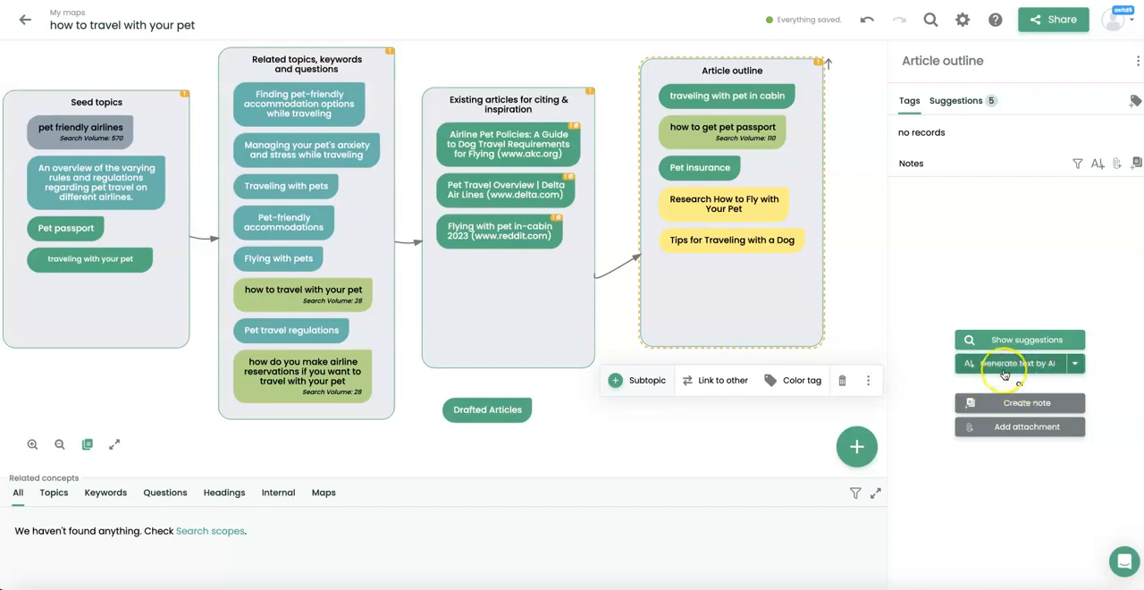
{"action": "left_click", "coordinate": [1075, 364]}
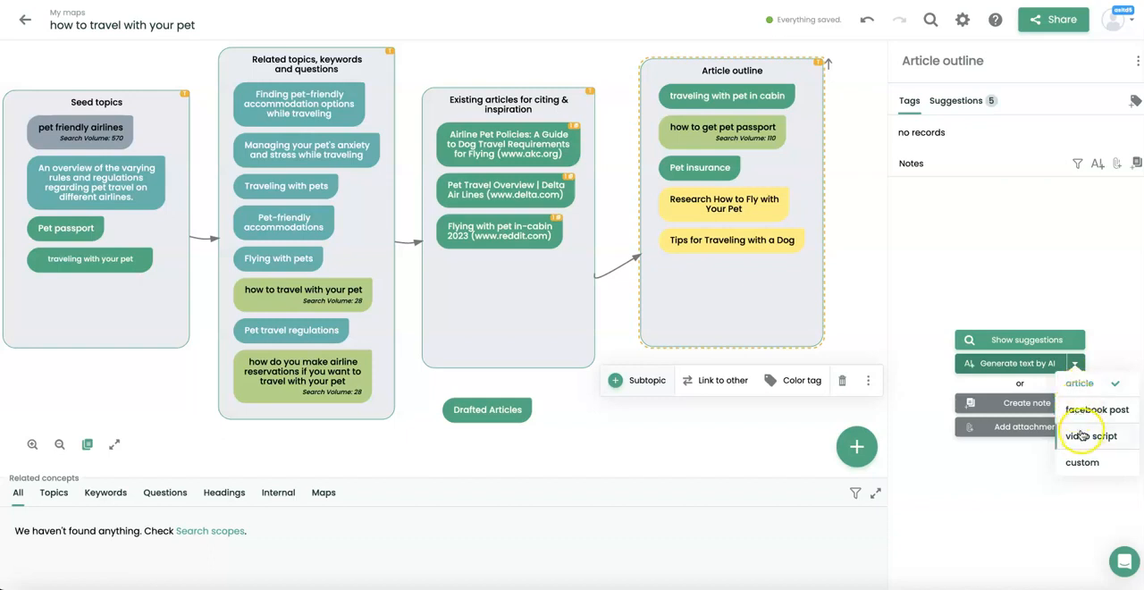
{"action": "left_click", "coordinate": [1106, 358]}
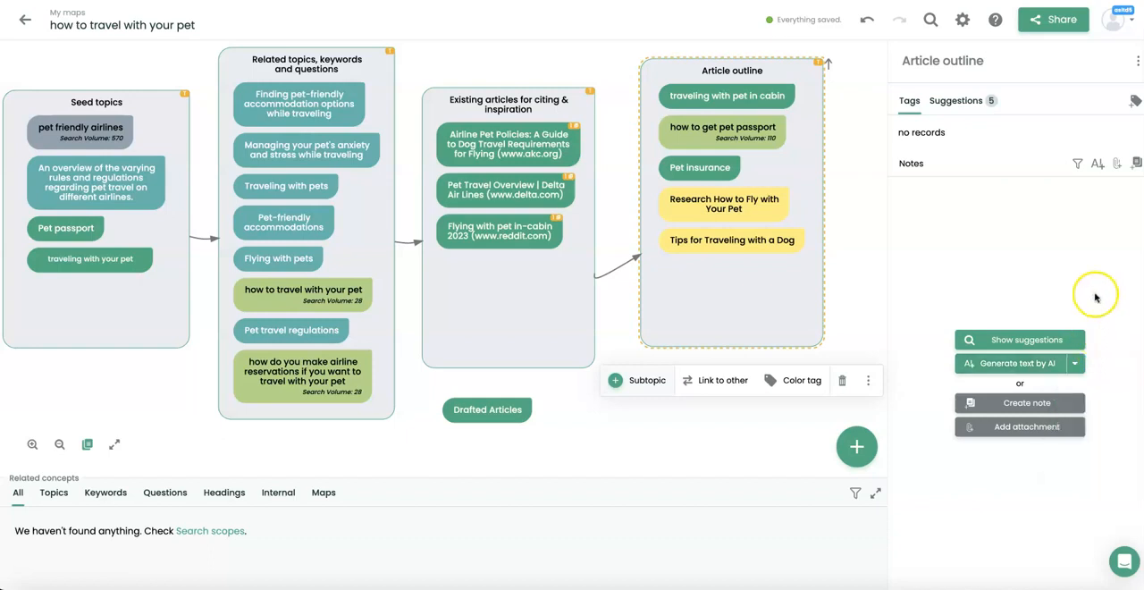
{"action": "left_click", "coordinate": [1096, 166]}
{"action": "left_click", "coordinate": [1086, 188]}
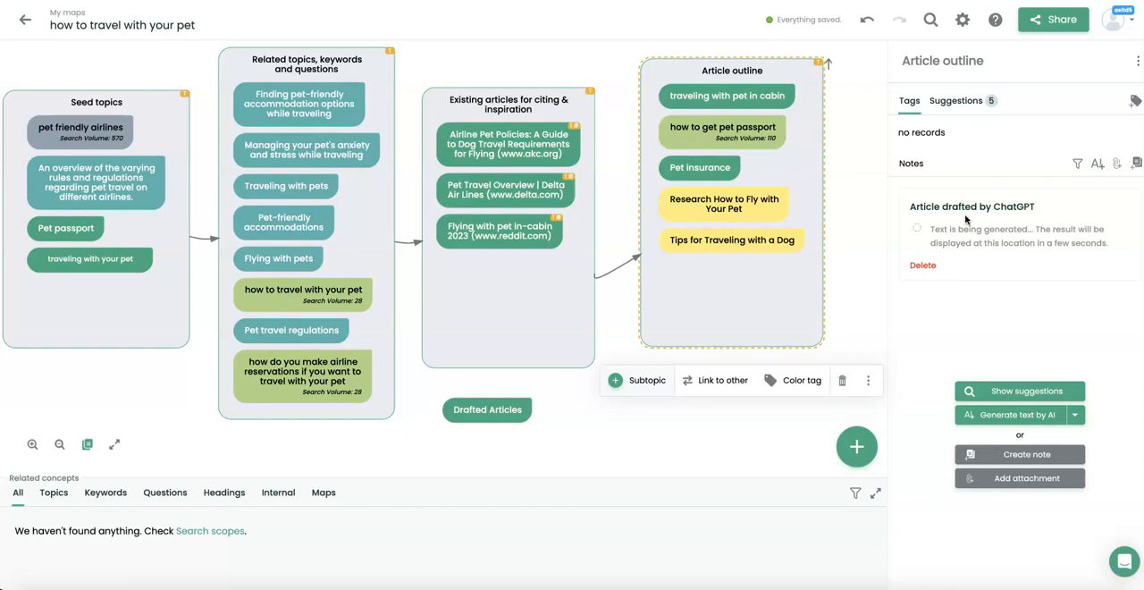
Expand the ChatGPT article draft, add it to the map under Drafted Articles, and place that box below Article outline.
{"action": "left_click", "coordinate": [476, 413]}
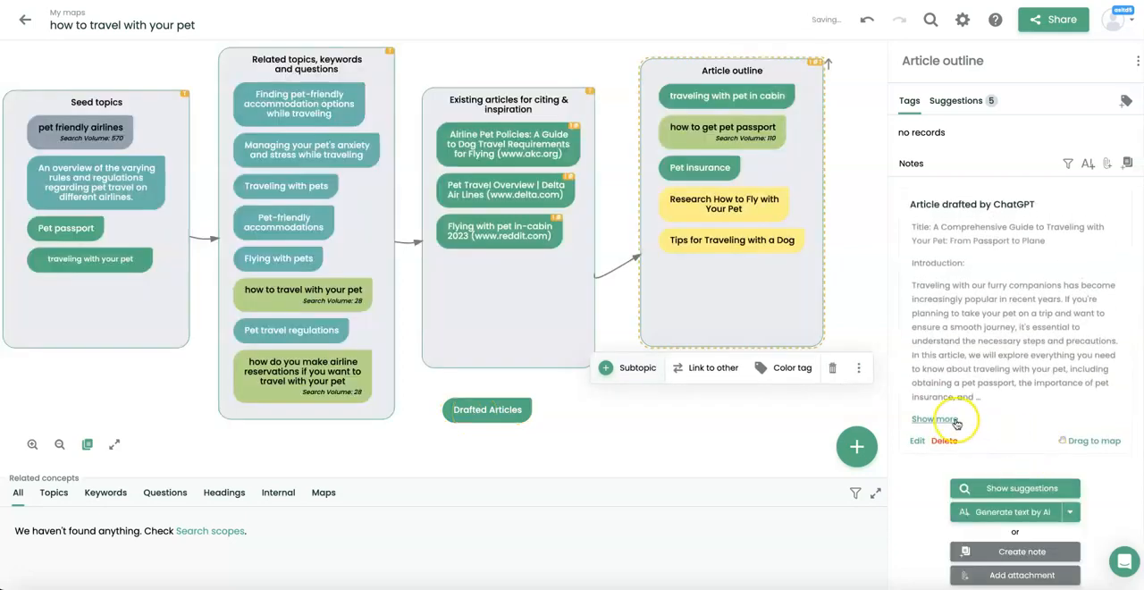
{"action": "left_click", "coordinate": [956, 421]}
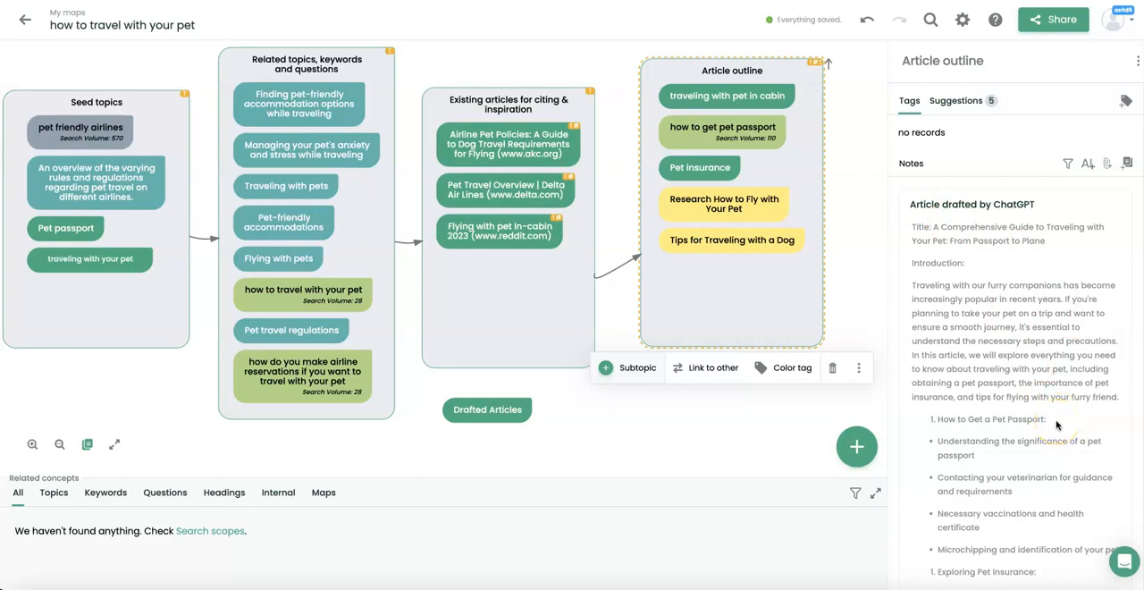
{"action": "scroll", "coordinate": [1055, 425], "scroll_direction": "down", "scroll_amount": 5}
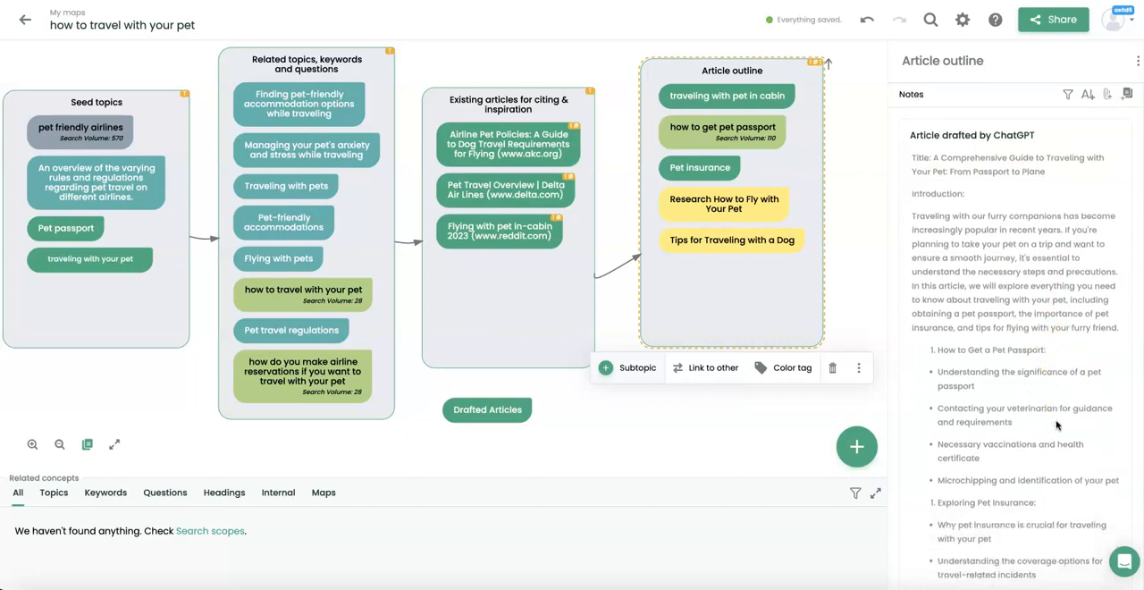
{"action": "scroll", "coordinate": [1055, 424], "scroll_direction": "down", "scroll_amount": 4}
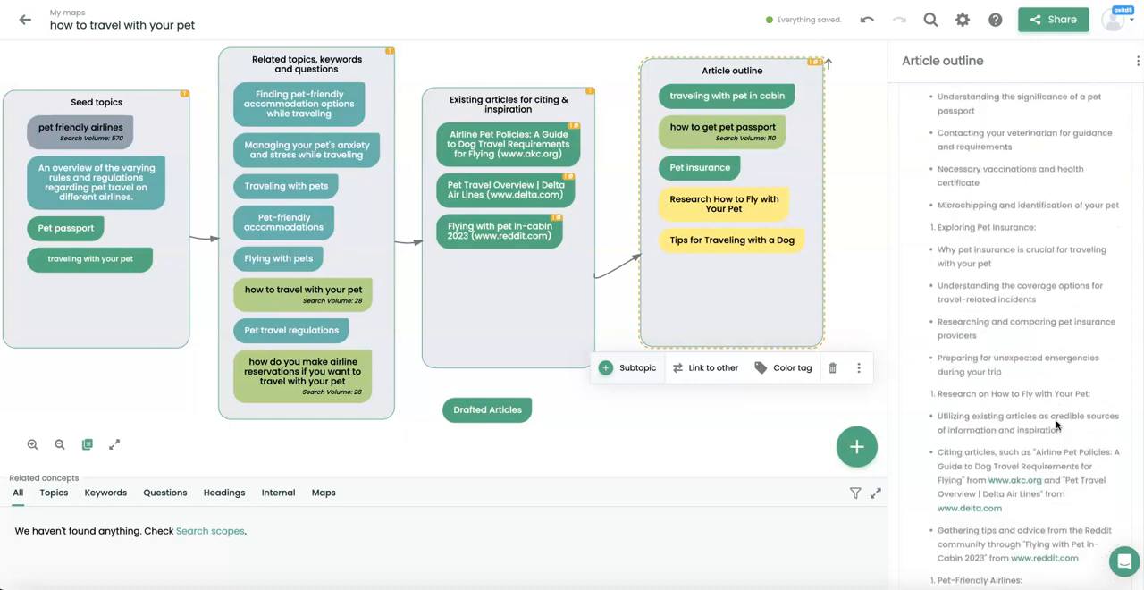
{"action": "scroll", "coordinate": [1056, 425], "scroll_direction": "down", "scroll_amount": 8}
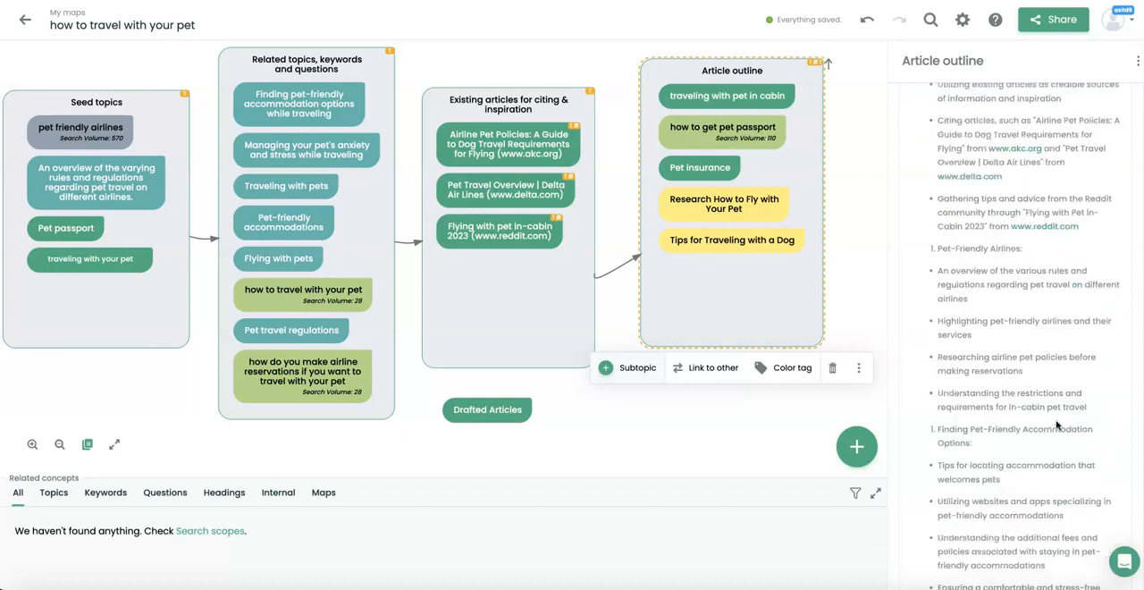
{"action": "scroll", "coordinate": [1056, 425], "scroll_direction": "down", "scroll_amount": 3}
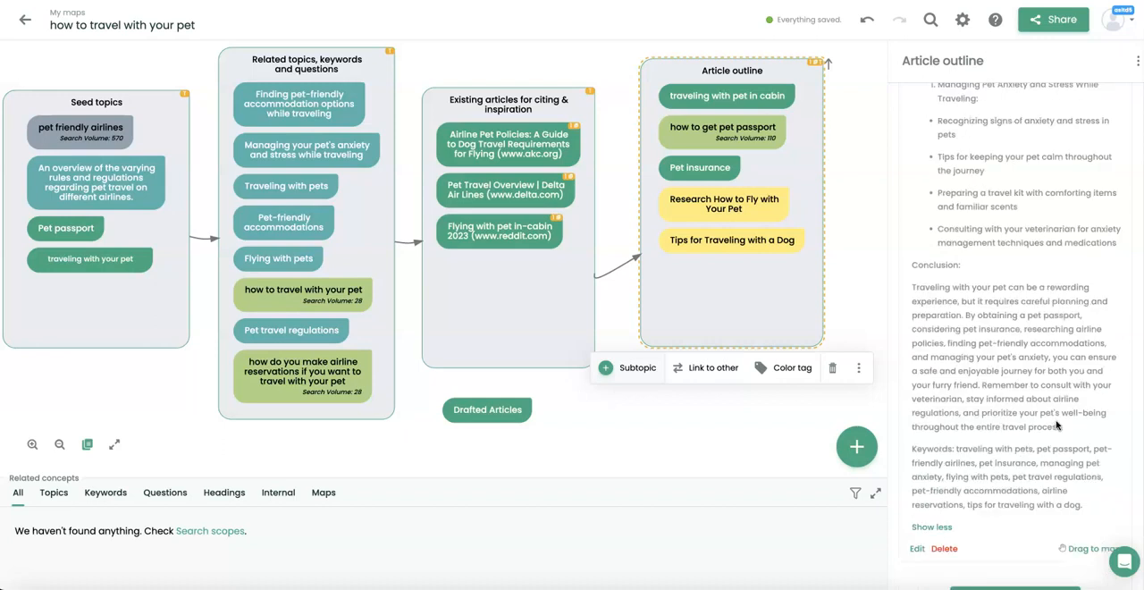
{"action": "scroll", "coordinate": [1056, 422], "scroll_direction": "down", "scroll_amount": 1}
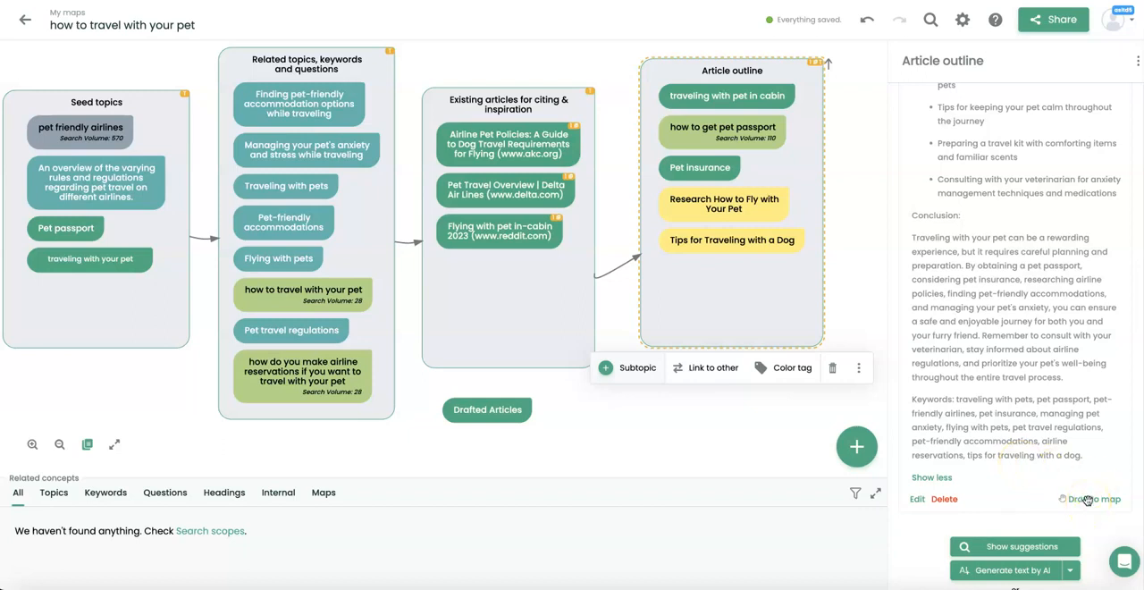
{"action": "left_click_drag", "start_coordinate": [1084, 502], "coordinate": [516, 442]}
{"action": "left_click_drag", "start_coordinate": [567, 409], "coordinate": [751, 387]}
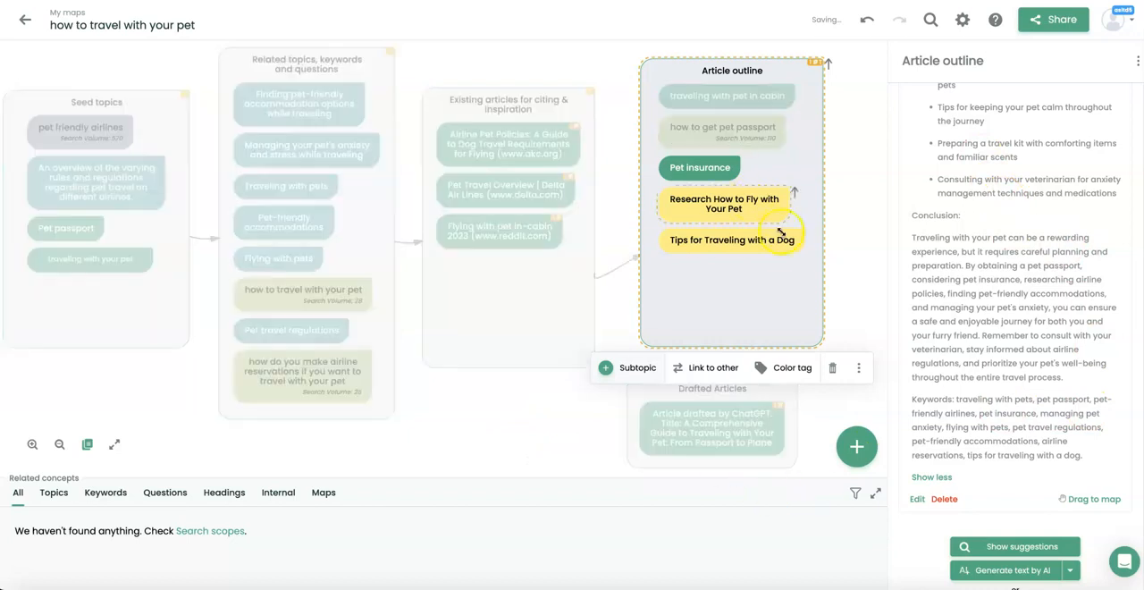
Start custom AI text generation for the Article outline box and enter "Newsletter" as the content type.
{"action": "left_click", "coordinate": [754, 282]}
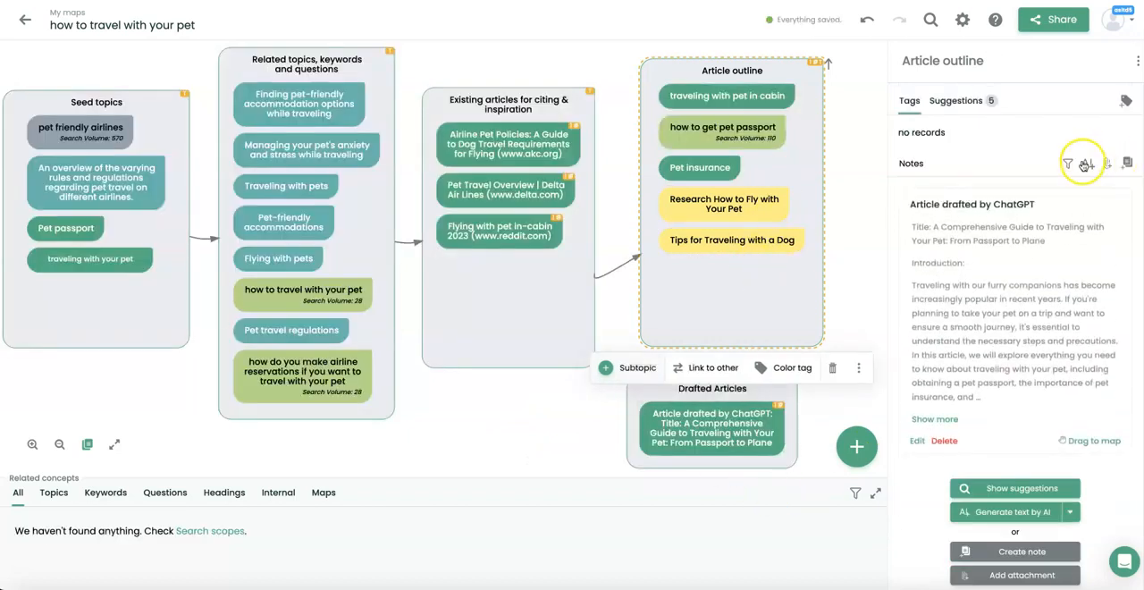
{"action": "left_click", "coordinate": [1088, 168]}
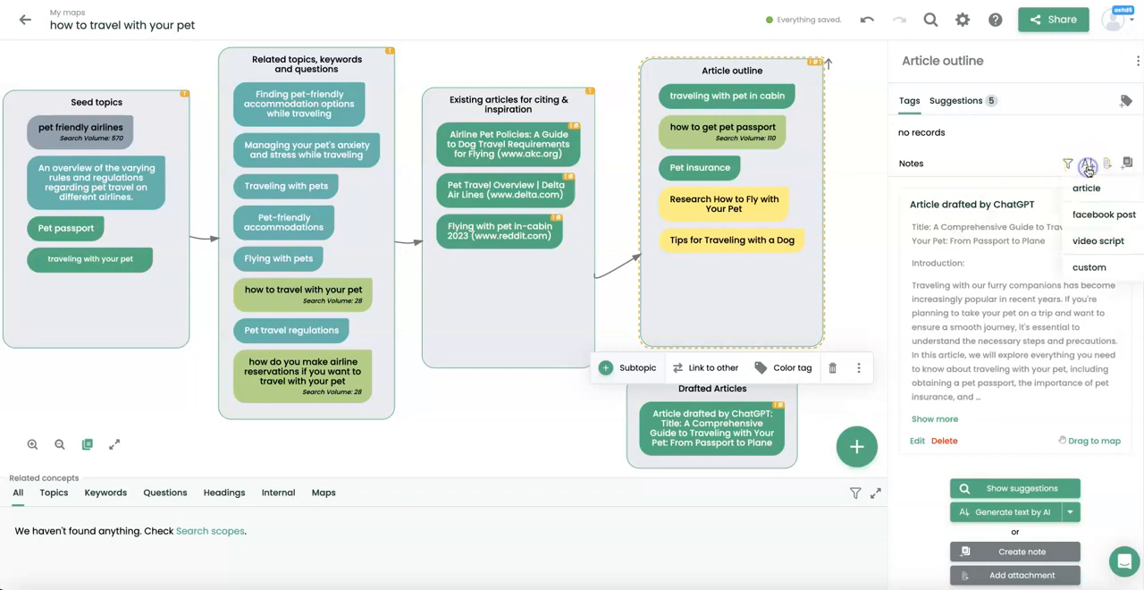
{"action": "left_click", "coordinate": [1089, 267]}
{"action": "left_click", "coordinate": [529, 147]}
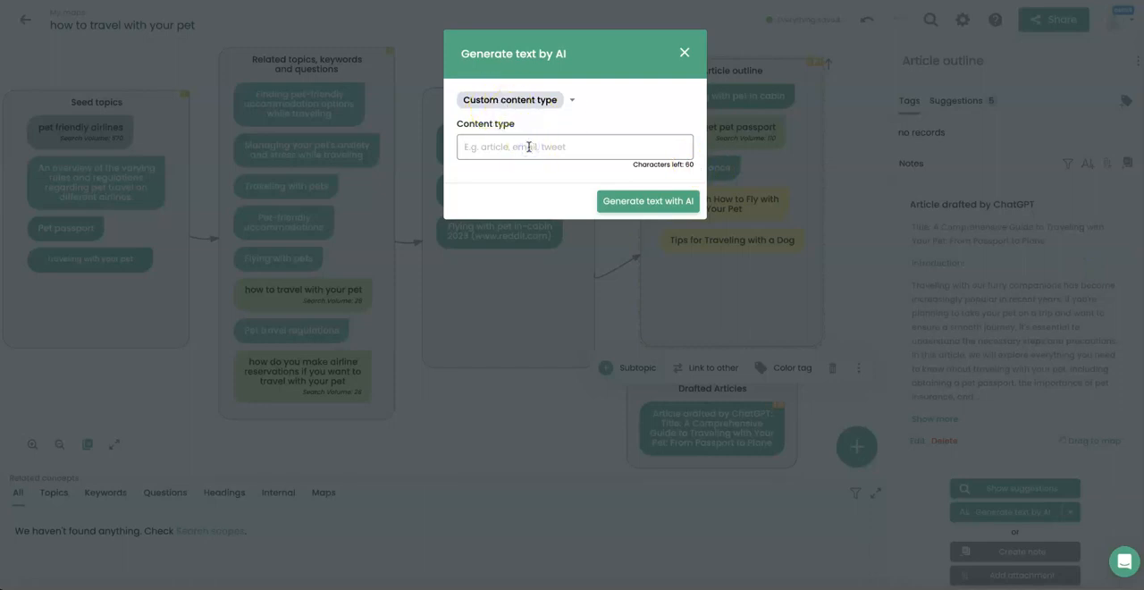
{"action": "type", "text": "Newsletter"}
Switch to custom instructions and generate text with "Please write a friendly newsletter about how to travel with your pet on the plane".
{"action": "left_click", "coordinate": [542, 100]}
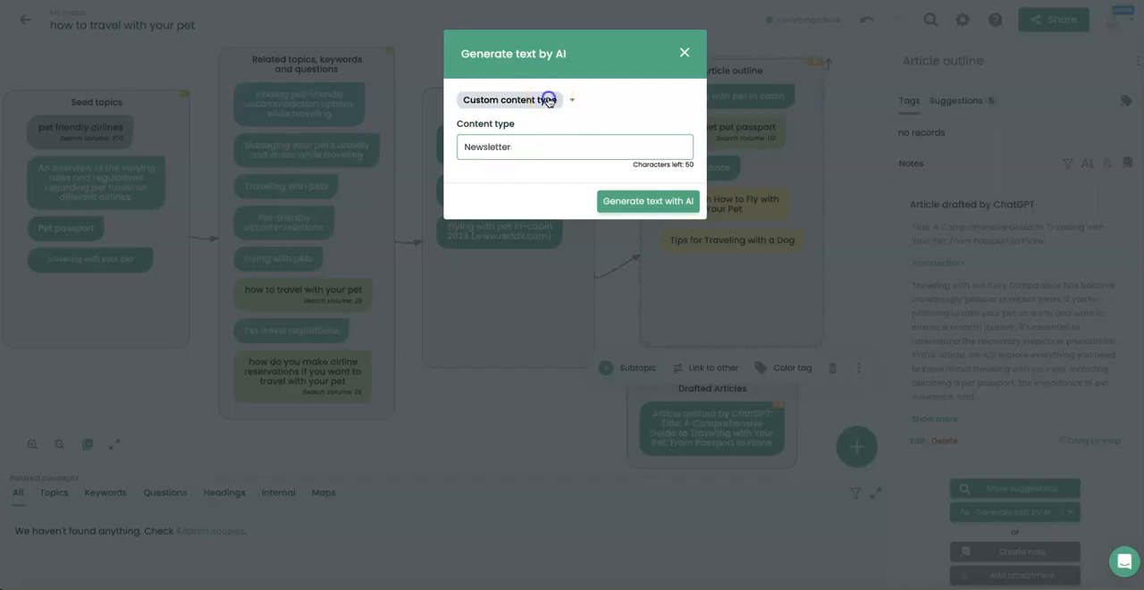
{"action": "left_click", "coordinate": [545, 156]}
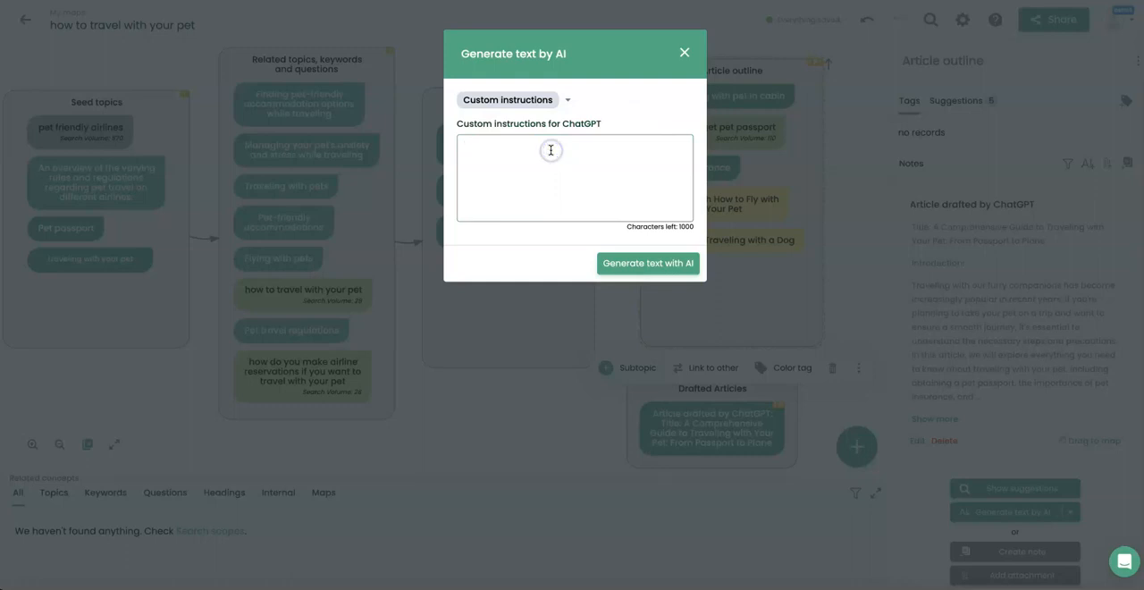
{"action": "type", "text": "Please write a friendly newsletter ab"}
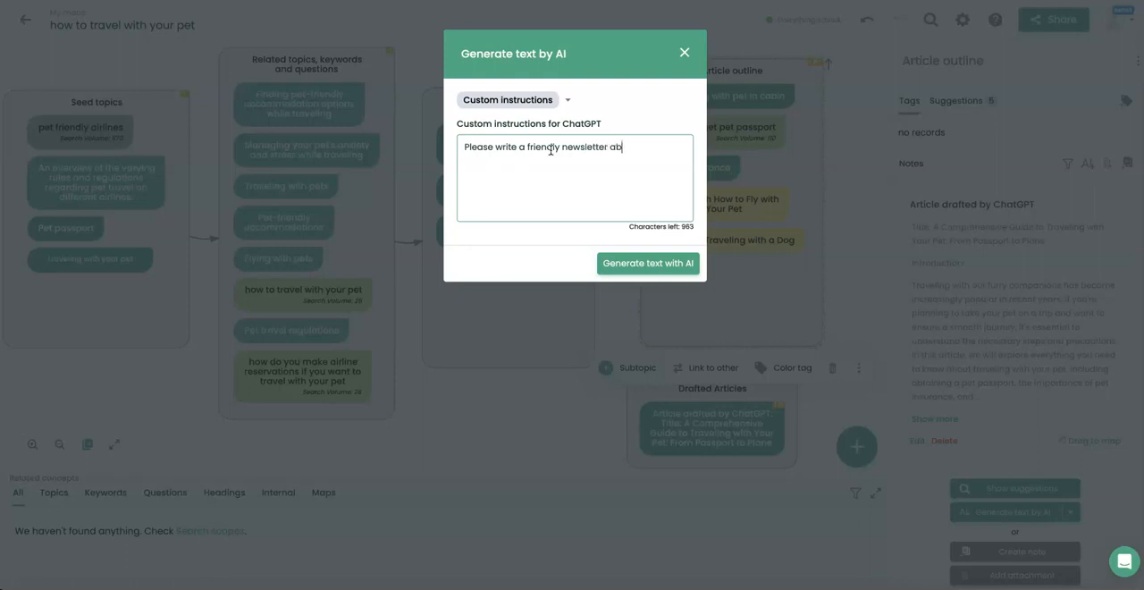
{"action": "type", "text": "out how to travel with your pet on "}
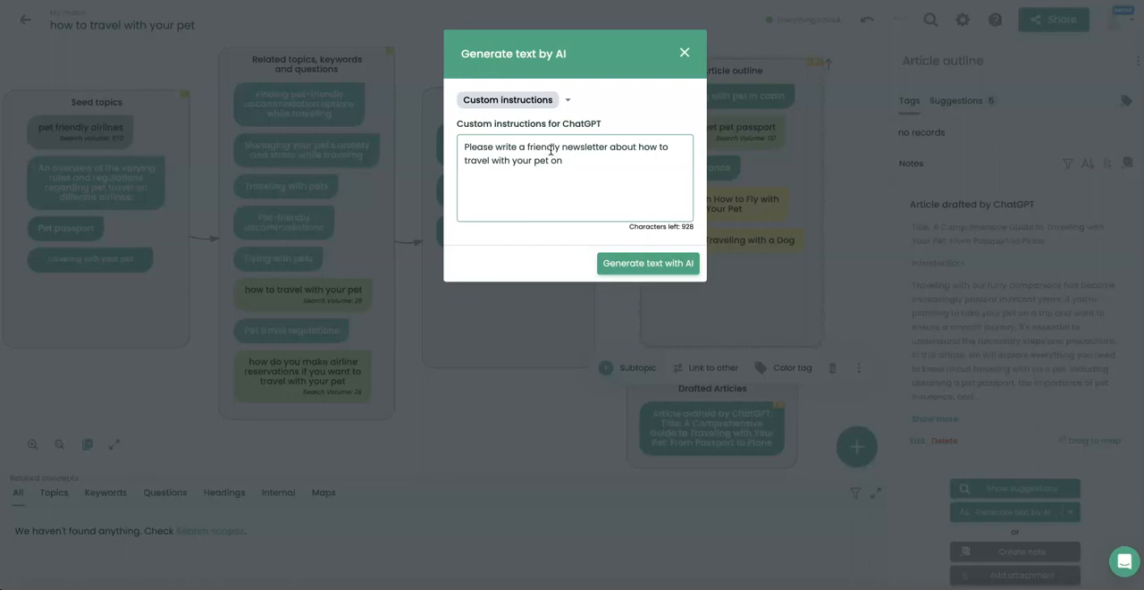
{"action": "type", "text": "the plane"}
{"action": "left_click", "coordinate": [625, 264]}
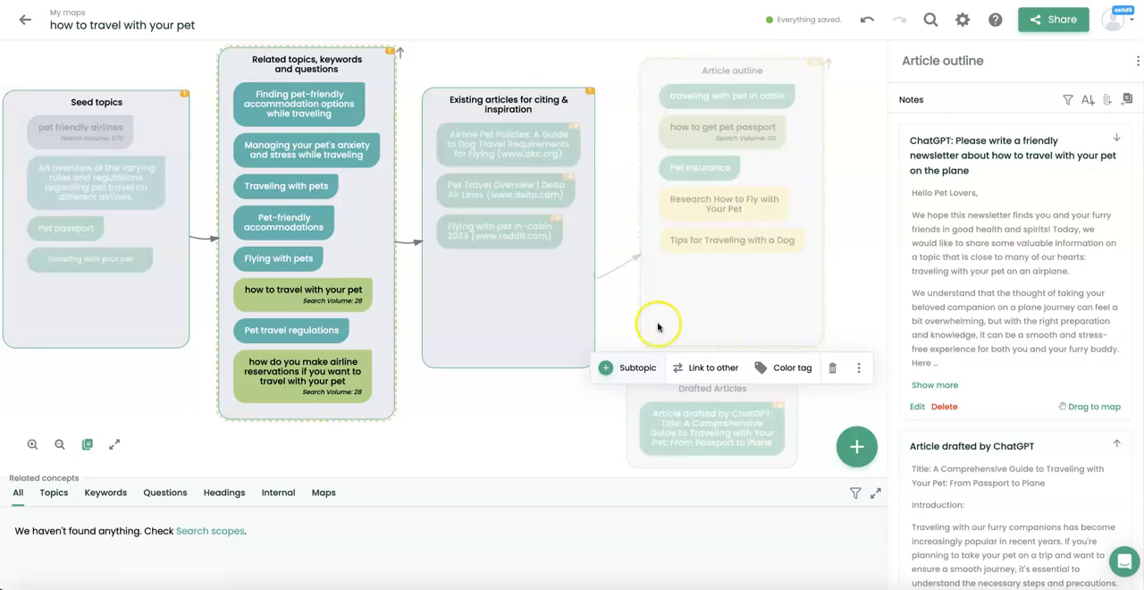
Examine the full text of the generated newsletter note from greeting to sign-off.
{"action": "left_click", "coordinate": [933, 385]}
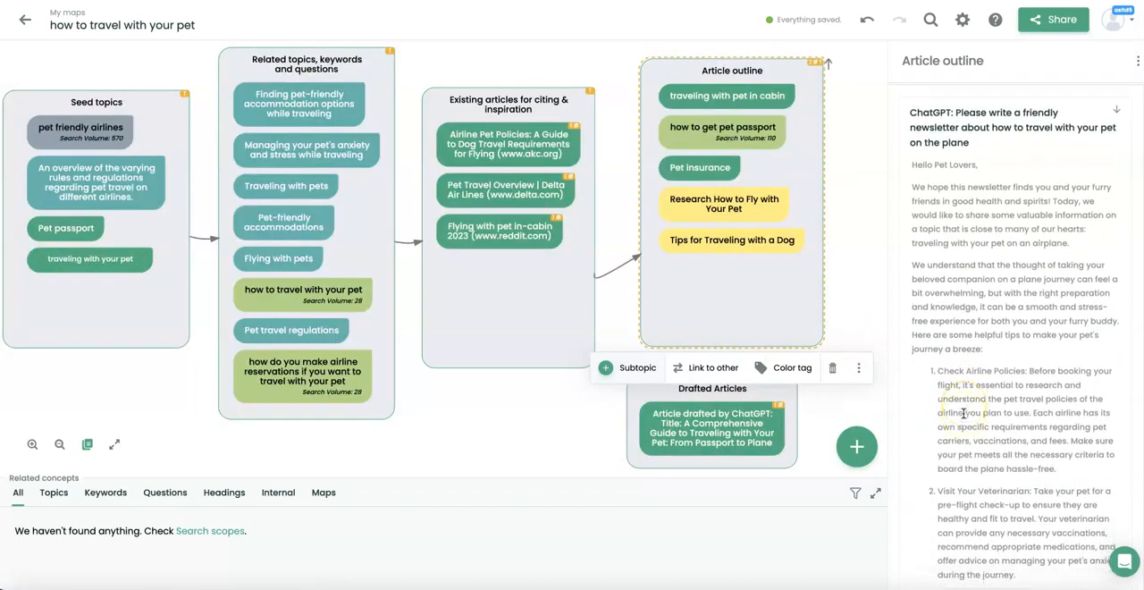
{"action": "scroll", "coordinate": [965, 407], "scroll_direction": "down", "scroll_amount": 5}
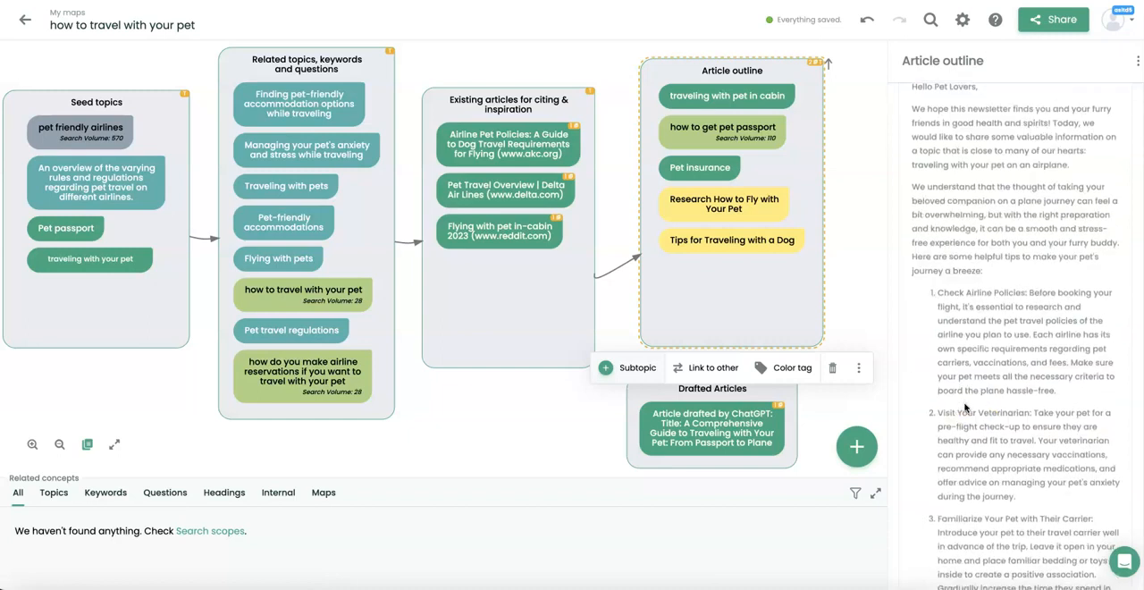
{"action": "scroll", "coordinate": [965, 407], "scroll_direction": "down", "scroll_amount": 2}
{"action": "scroll", "coordinate": [965, 407], "scroll_direction": "up", "scroll_amount": 1}
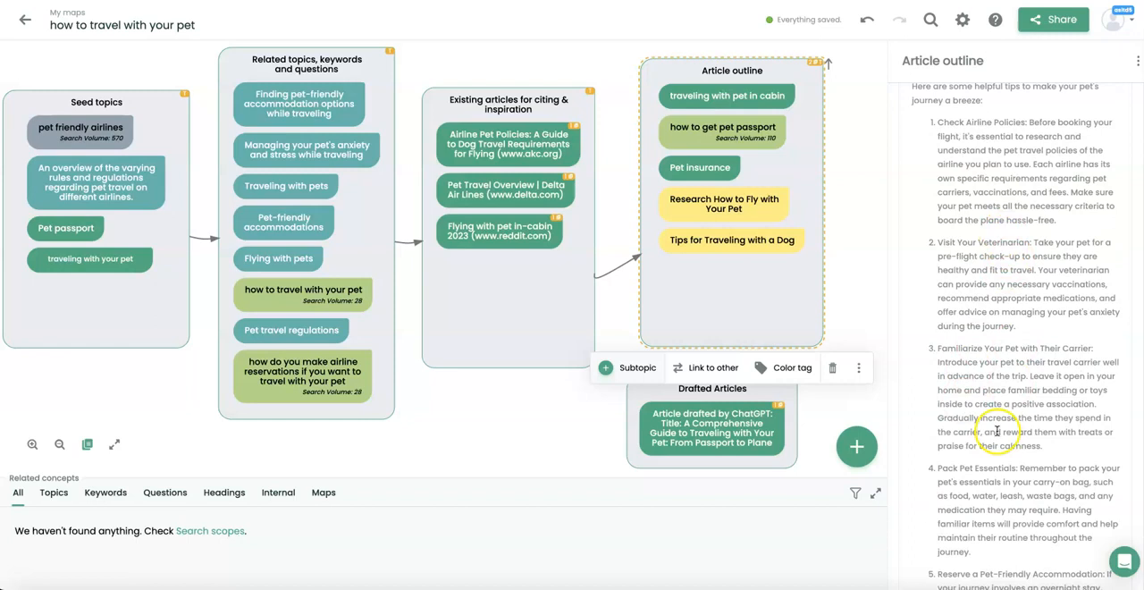
{"action": "scroll", "coordinate": [990, 457], "scroll_direction": "down", "scroll_amount": 5}
{"action": "scroll", "coordinate": [990, 456], "scroll_direction": "down", "scroll_amount": 5}
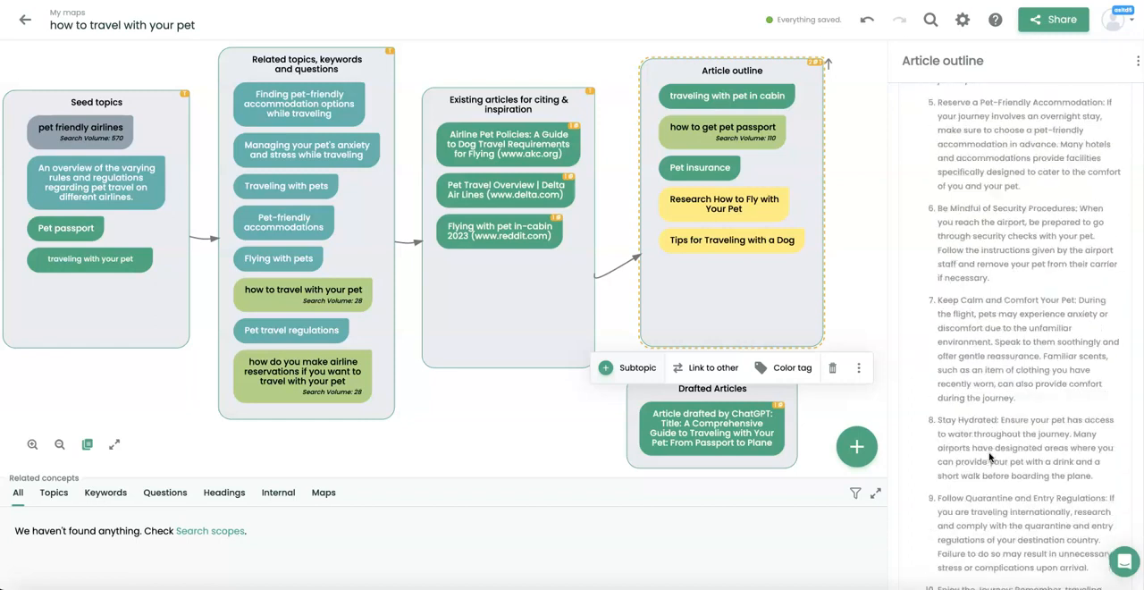
{"action": "scroll", "coordinate": [990, 457], "scroll_direction": "down", "scroll_amount": 6}
{"action": "scroll", "coordinate": [990, 456], "scroll_direction": "down", "scroll_amount": 2}
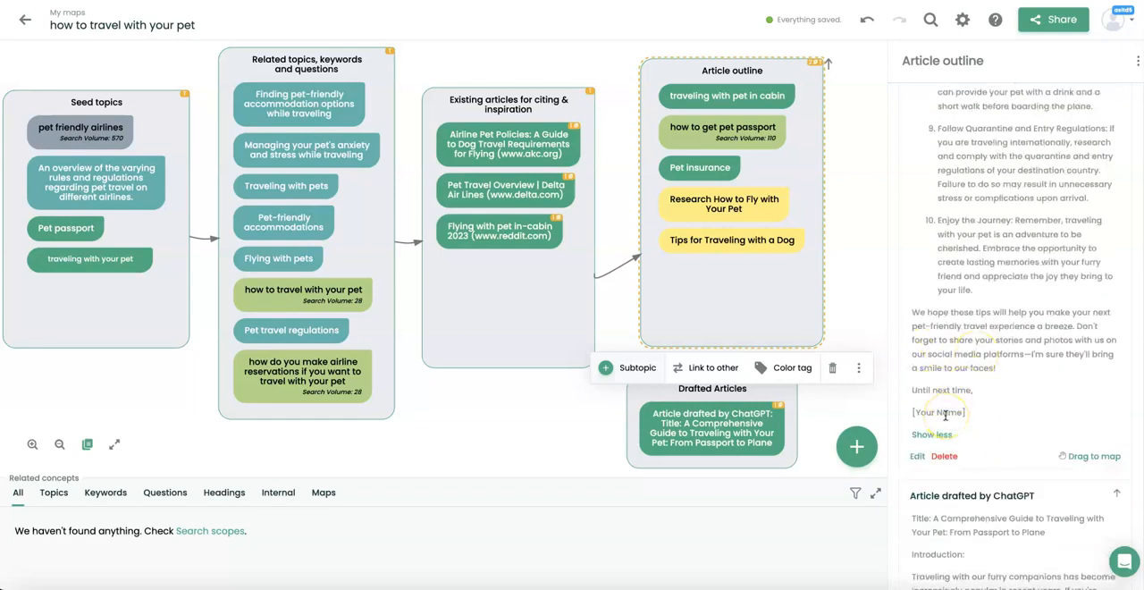
{"action": "scroll", "coordinate": [1043, 376], "scroll_direction": "up", "scroll_amount": 8}
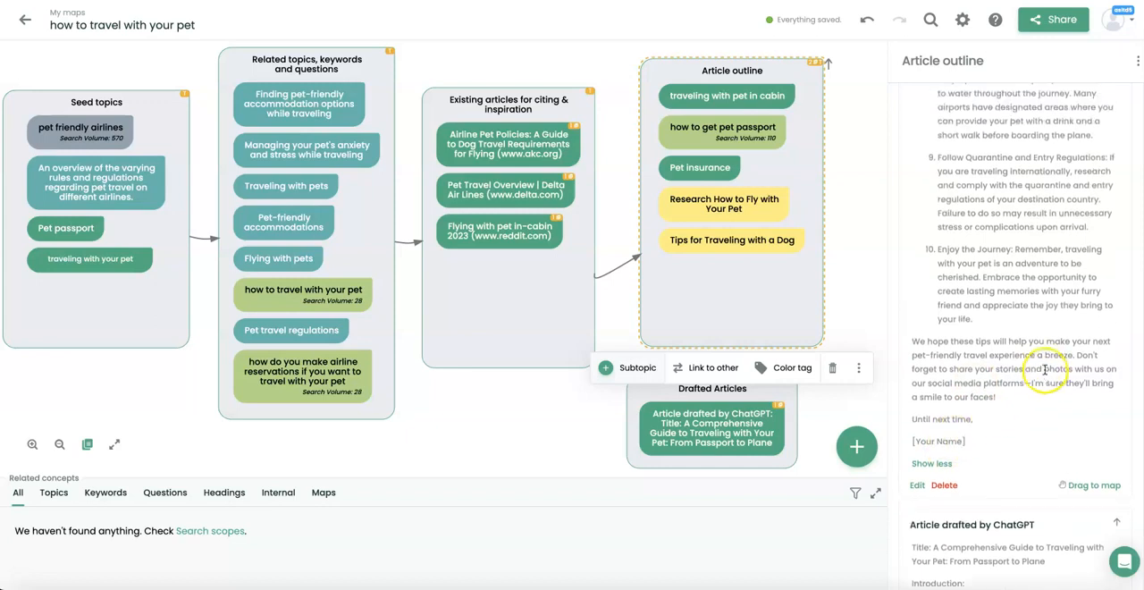
{"action": "scroll", "coordinate": [1043, 376], "scroll_direction": "up", "scroll_amount": 15}
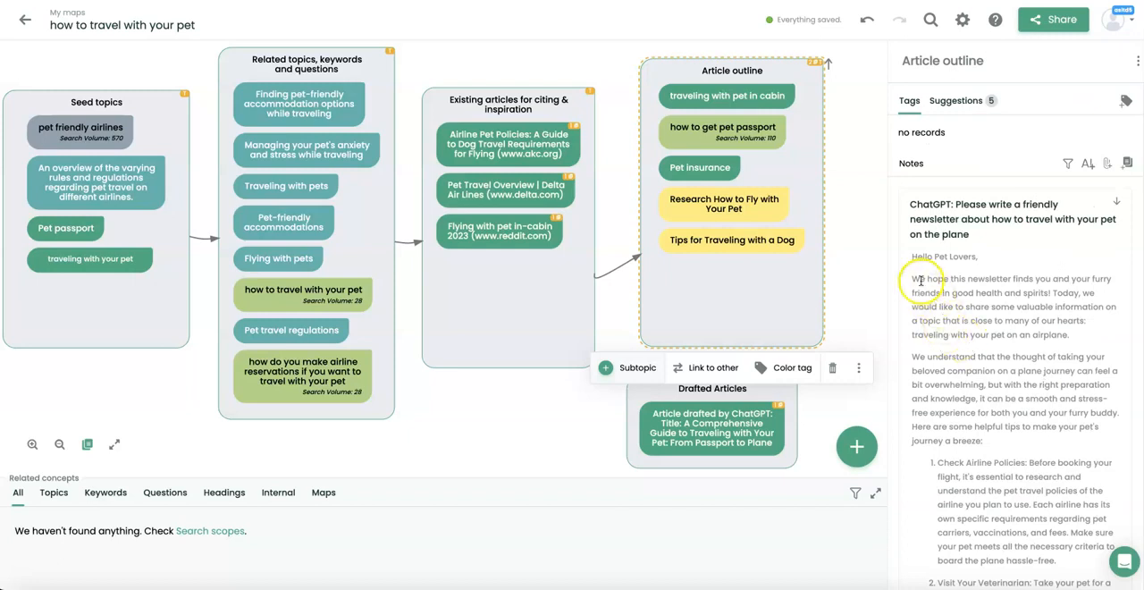
{"action": "scroll", "coordinate": [1021, 418], "scroll_direction": "down", "scroll_amount": 12}
{"action": "scroll", "coordinate": [1022, 419], "scroll_direction": "up", "scroll_amount": 12}
Add a note to the Article outline box with subject "traveling with pet" and content "travel with your pet in cabin".
{"action": "left_click", "coordinate": [1126, 164]}
{"action": "left_click", "coordinate": [535, 121]}
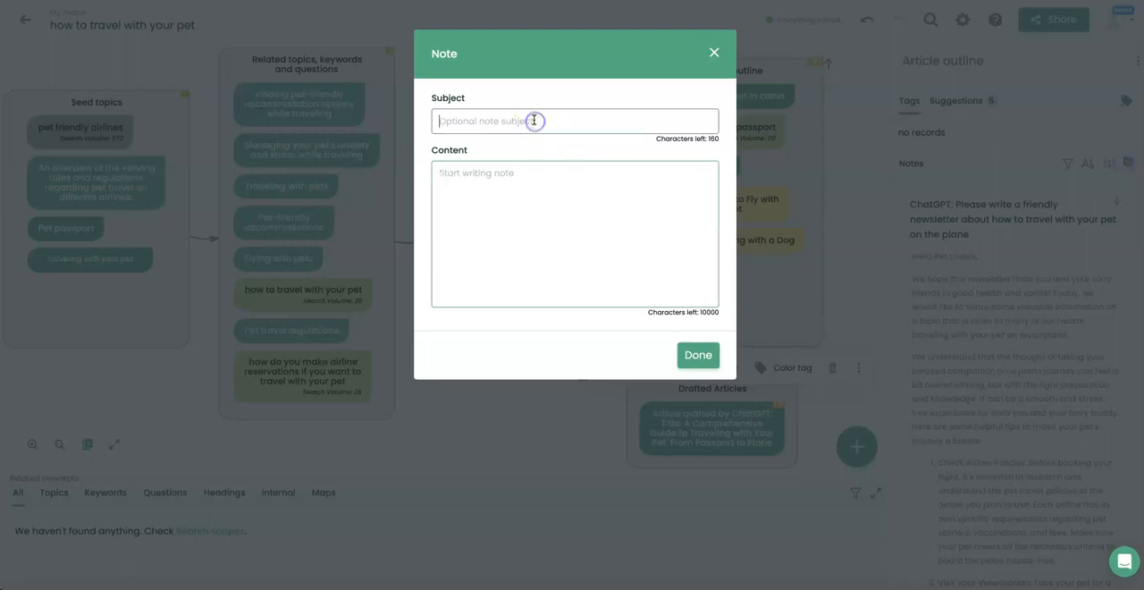
{"action": "type", "text": "traveling with pet"}
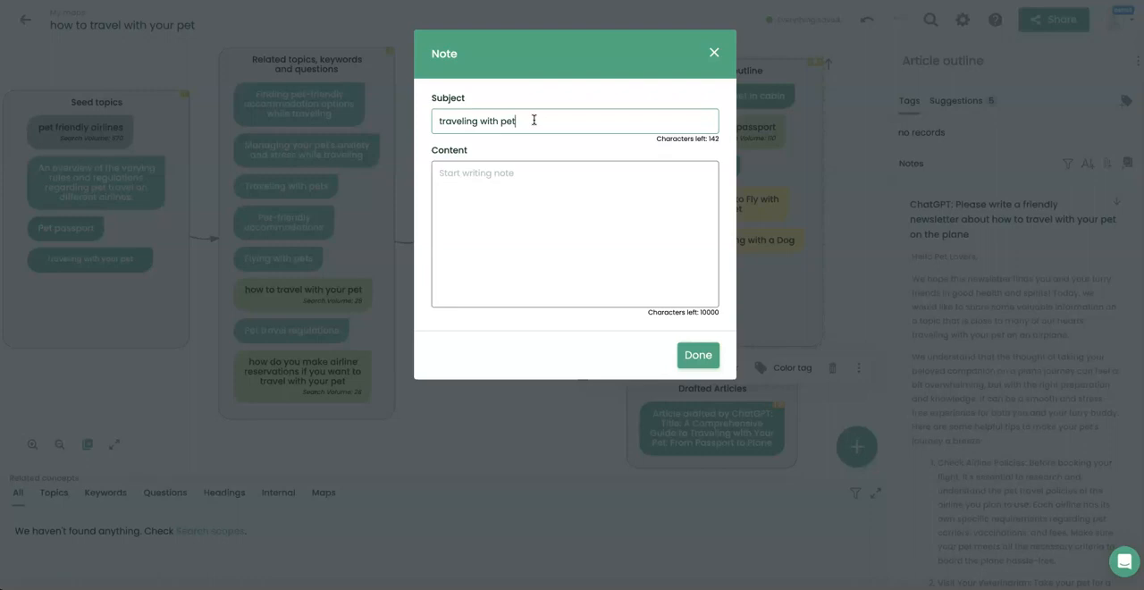
{"action": "left_click", "coordinate": [521, 195]}
{"action": "type", "text": "tra"}
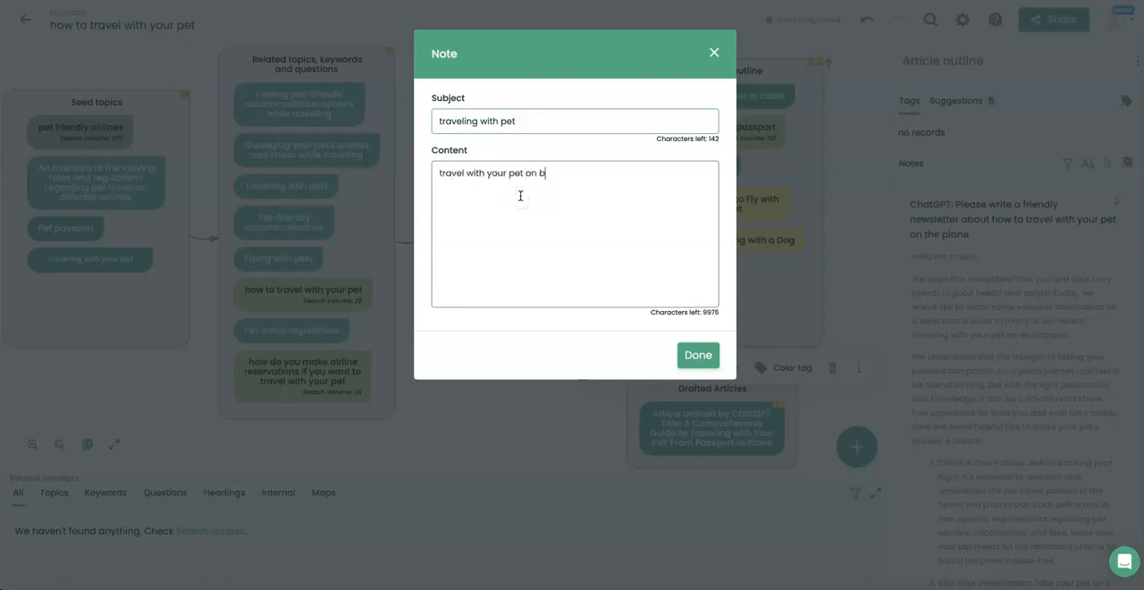
{"action": "type", "text": "vel with your pet in cabin"}
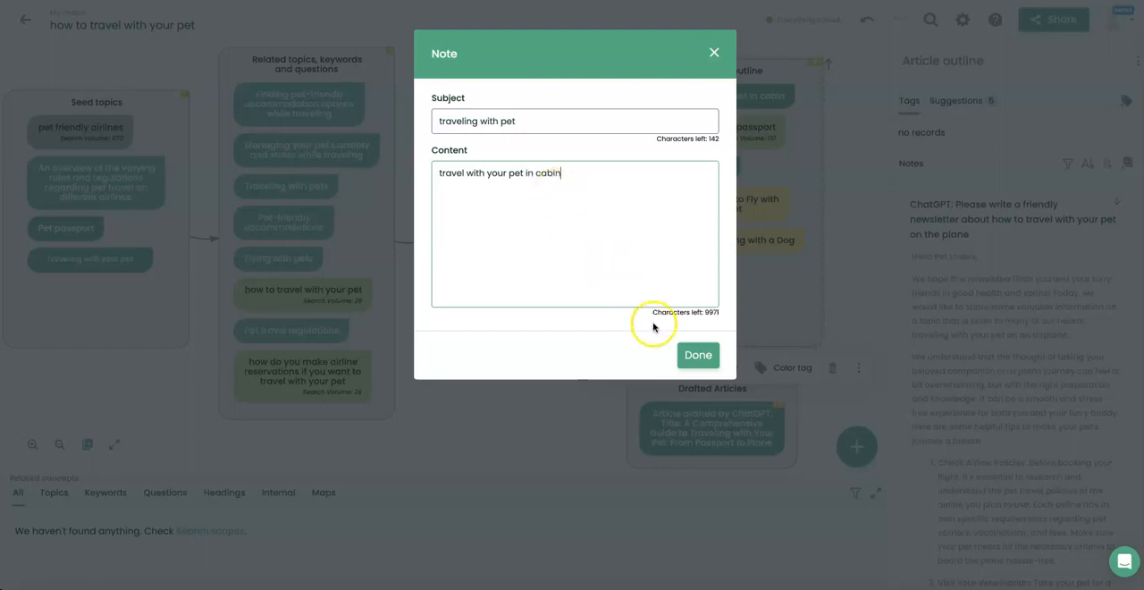
{"action": "left_click", "coordinate": [698, 355]}
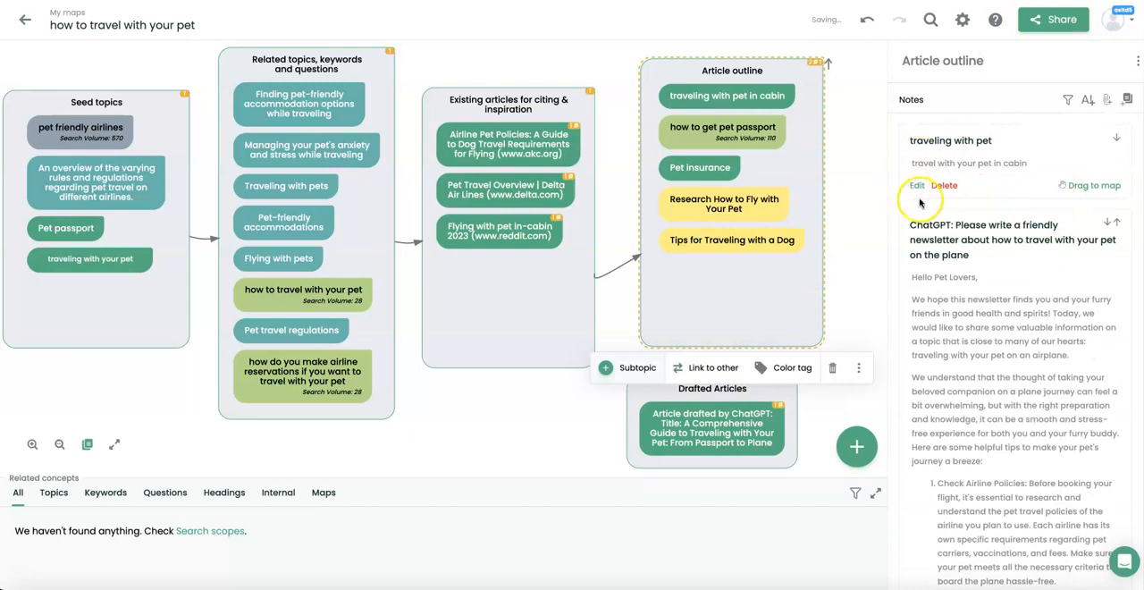
Place the "traveling with pet" note on the map as a concept below the Existing articles box.
{"action": "scroll", "coordinate": [980, 240], "scroll_direction": "down", "scroll_amount": 2}
{"action": "scroll", "coordinate": [980, 240], "scroll_direction": "up", "scroll_amount": 2}
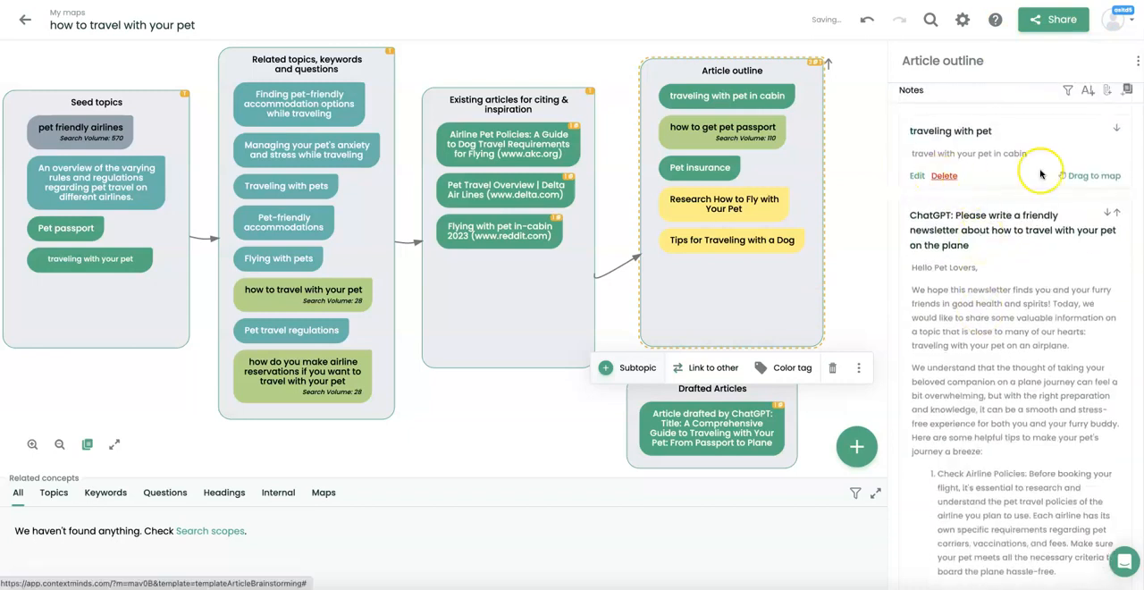
{"action": "left_click_drag", "start_coordinate": [1093, 175], "coordinate": [508, 415]}
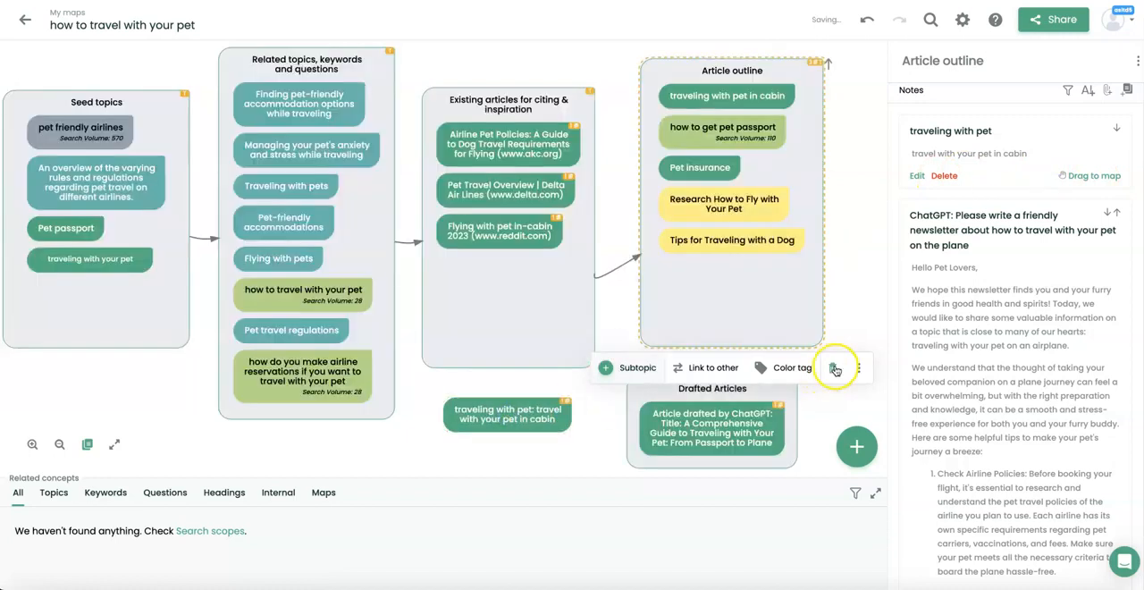
Undo the deletion of the Article outline box and delete the "traveling with pet" note concept from the map.
{"action": "left_click", "coordinate": [832, 367]}
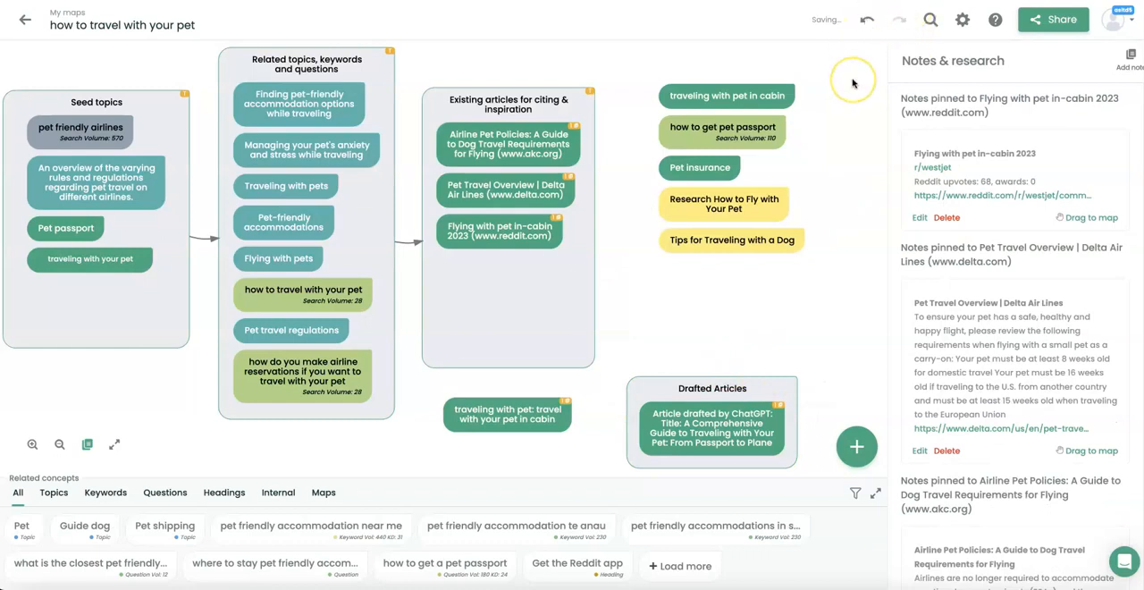
{"action": "left_click", "coordinate": [867, 19]}
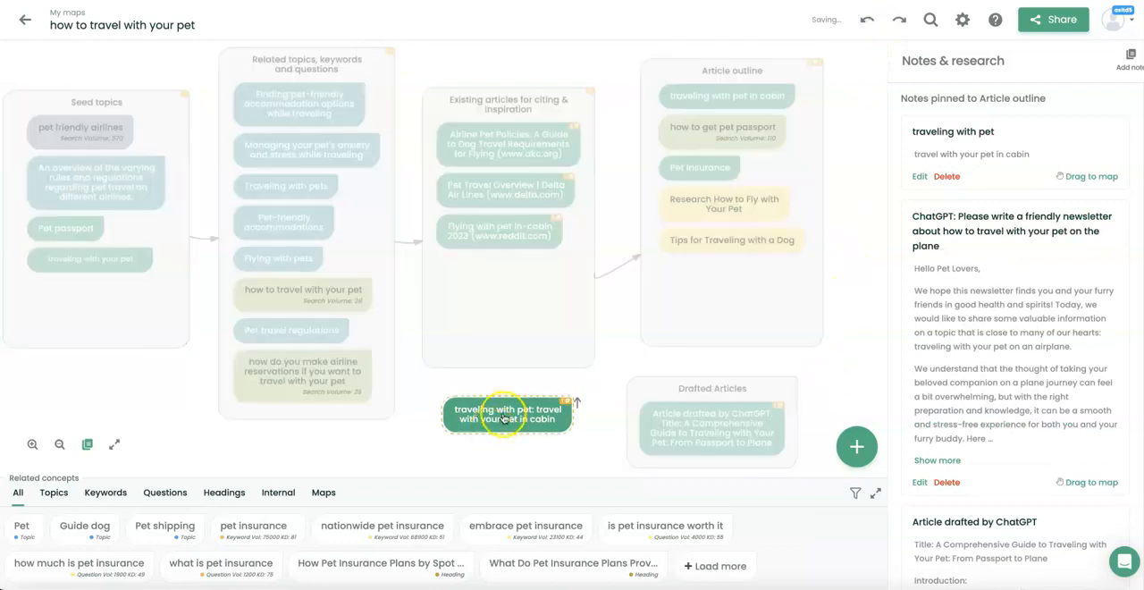
{"action": "left_click", "coordinate": [506, 414]}
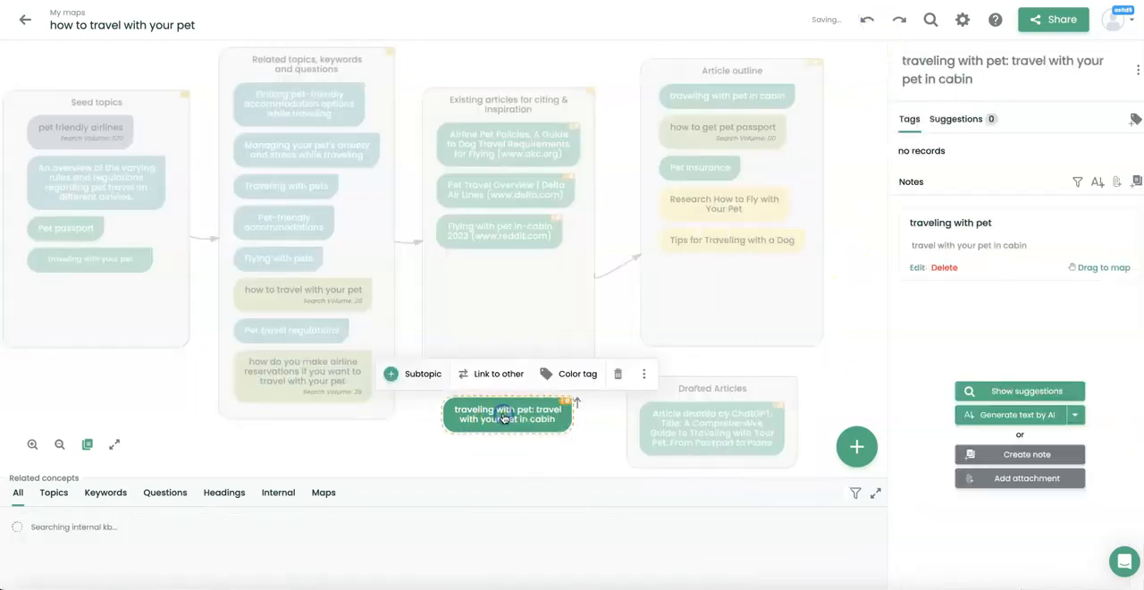
{"action": "left_click", "coordinate": [621, 374]}
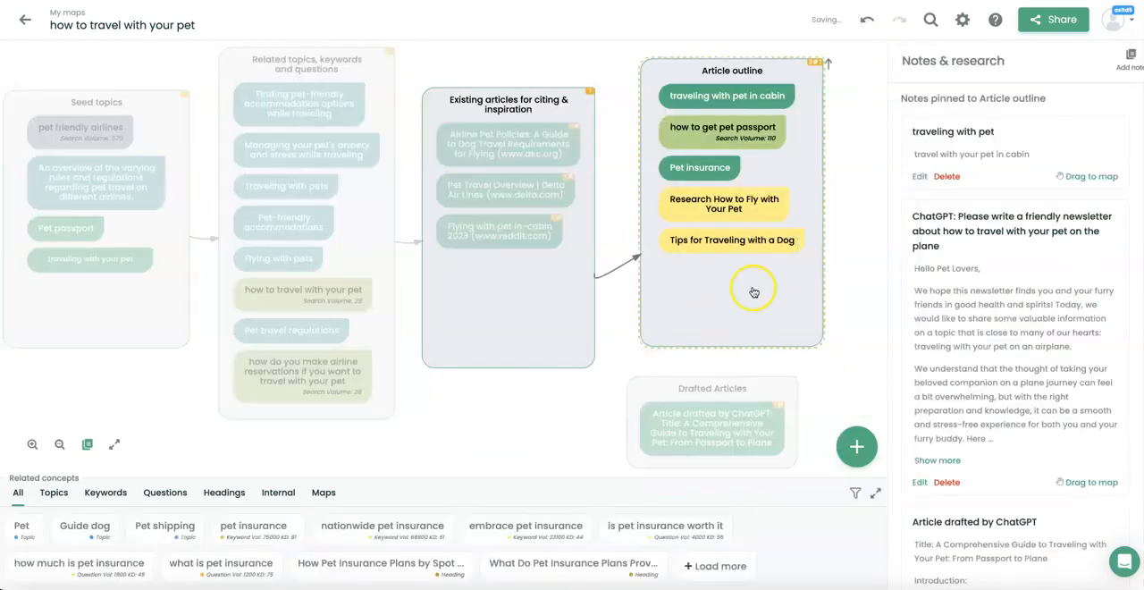
Open the Article outline's "traveling with pet" note for editing, close it without changes, and delete the note.
{"action": "left_click", "coordinate": [756, 304]}
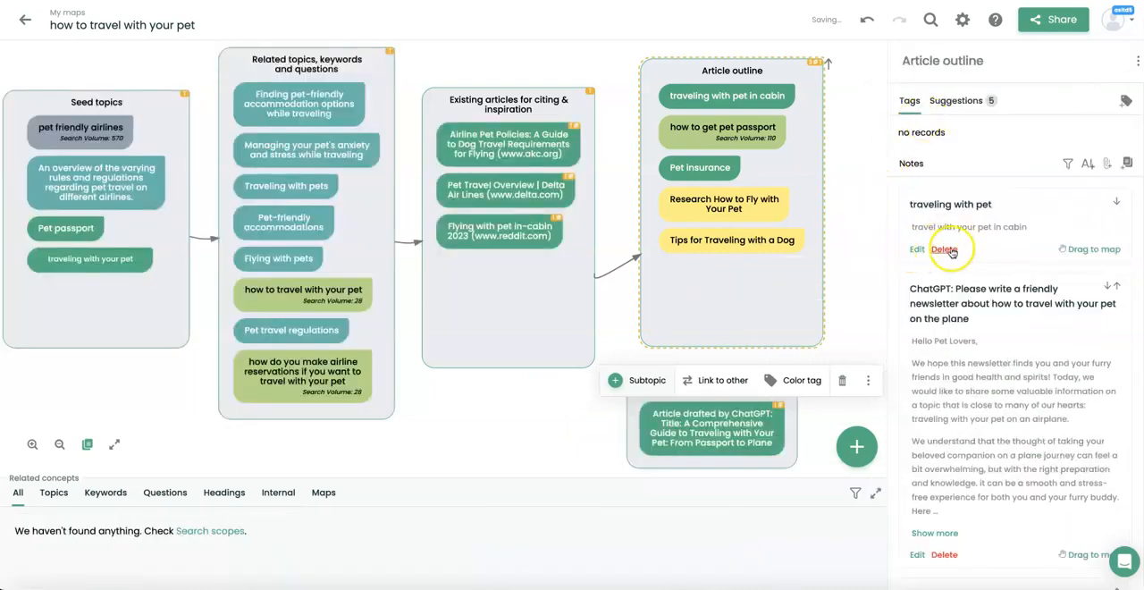
{"action": "left_click", "coordinate": [915, 251]}
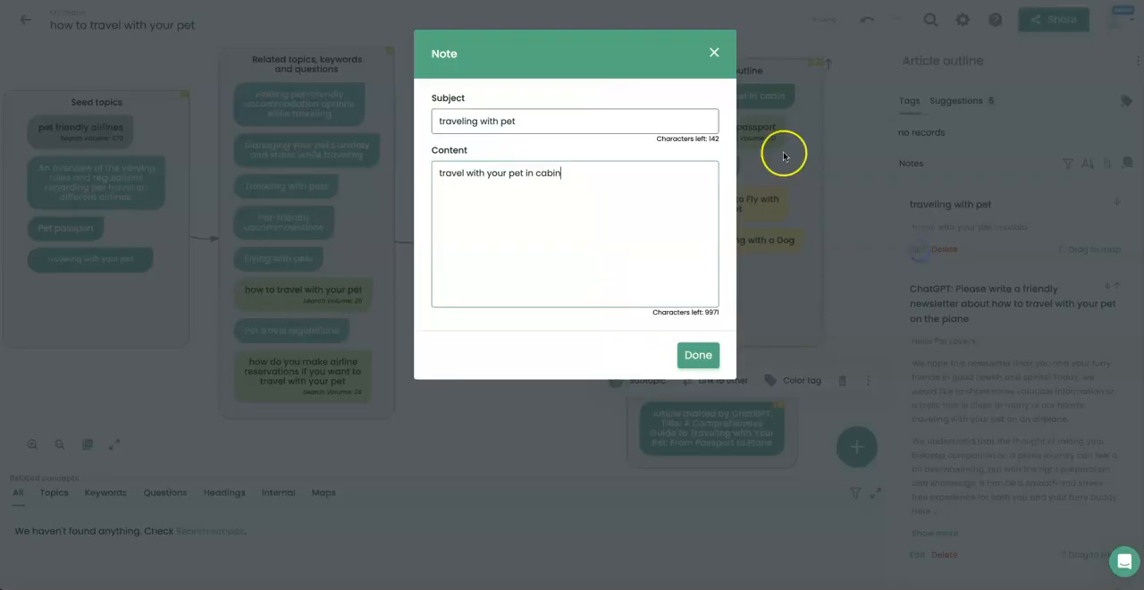
{"action": "left_click", "coordinate": [707, 45]}
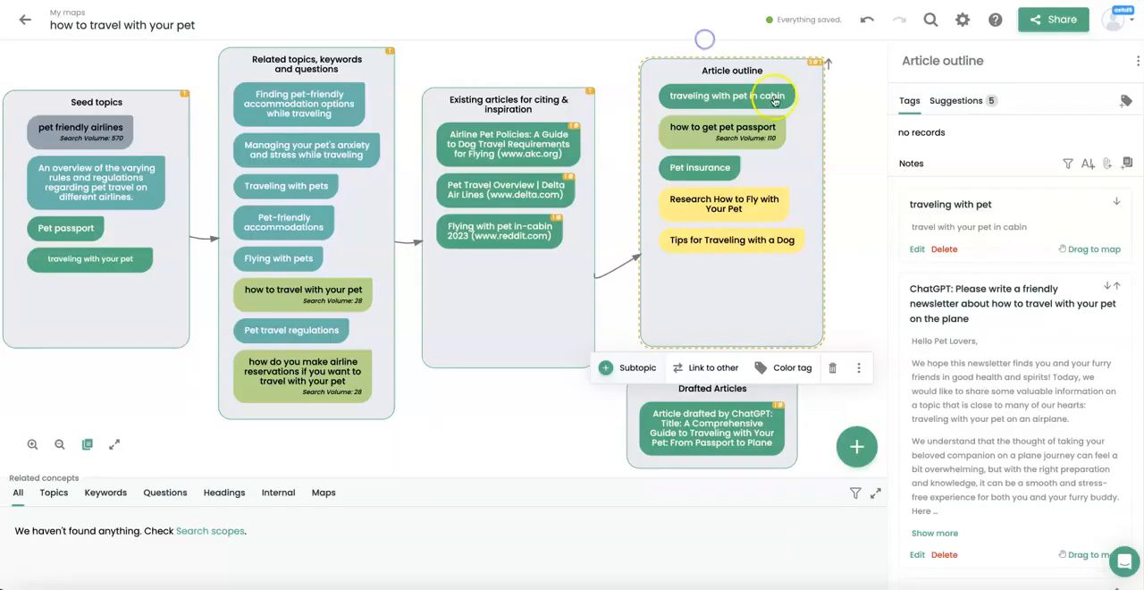
{"action": "left_click", "coordinate": [946, 250]}
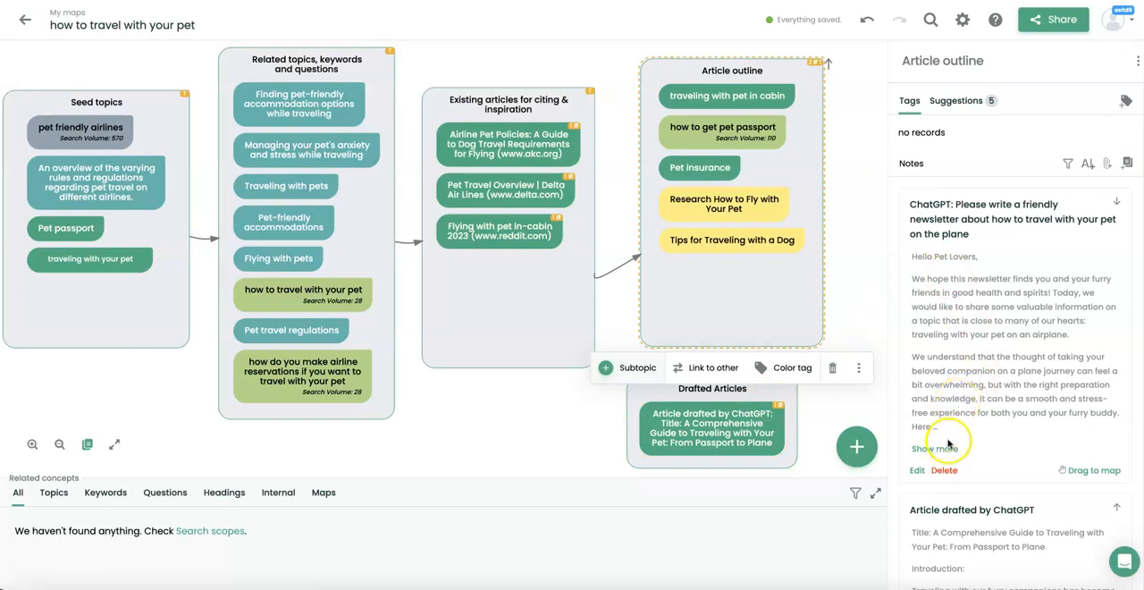
Add the ChatGPT newsletter note to Drafted Articles, shorten the Article outline box, and fit Drafted Articles below it.
{"action": "left_click_drag", "start_coordinate": [1077, 471], "coordinate": [707, 467]}
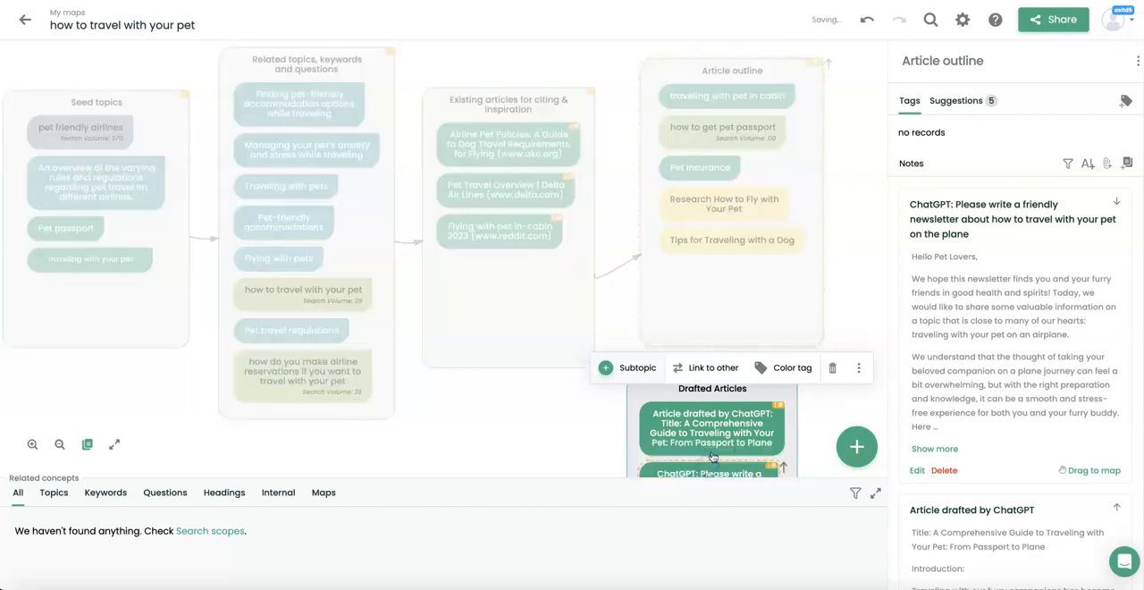
{"action": "left_click_drag", "start_coordinate": [650, 391], "coordinate": [803, 297]}
{"action": "left_click_drag", "start_coordinate": [667, 385], "coordinate": [660, 380]}
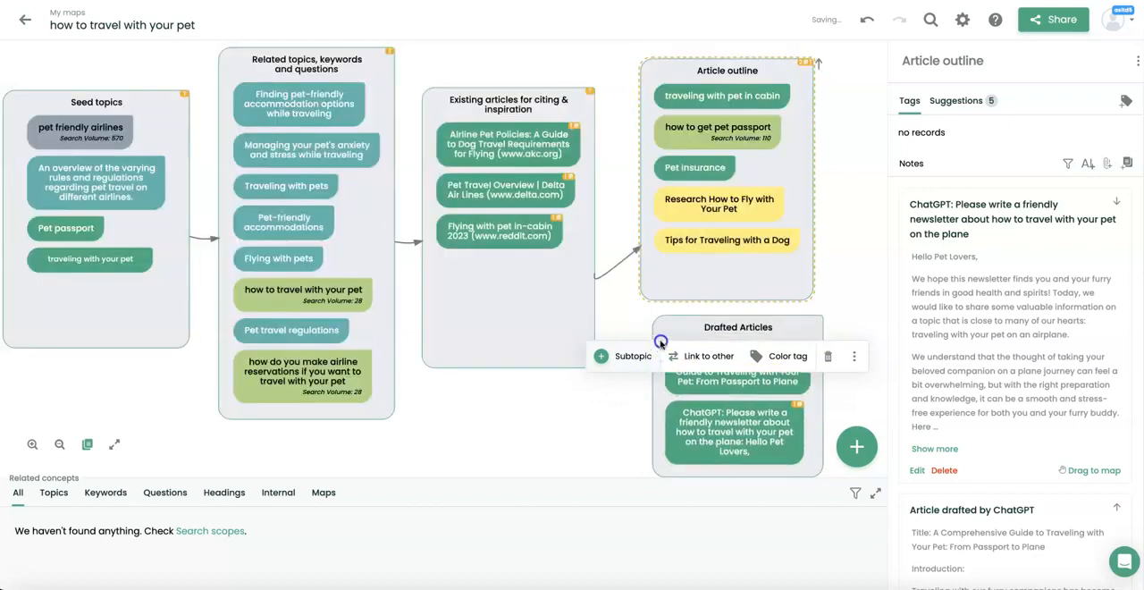
{"action": "left_click", "coordinate": [871, 288]}
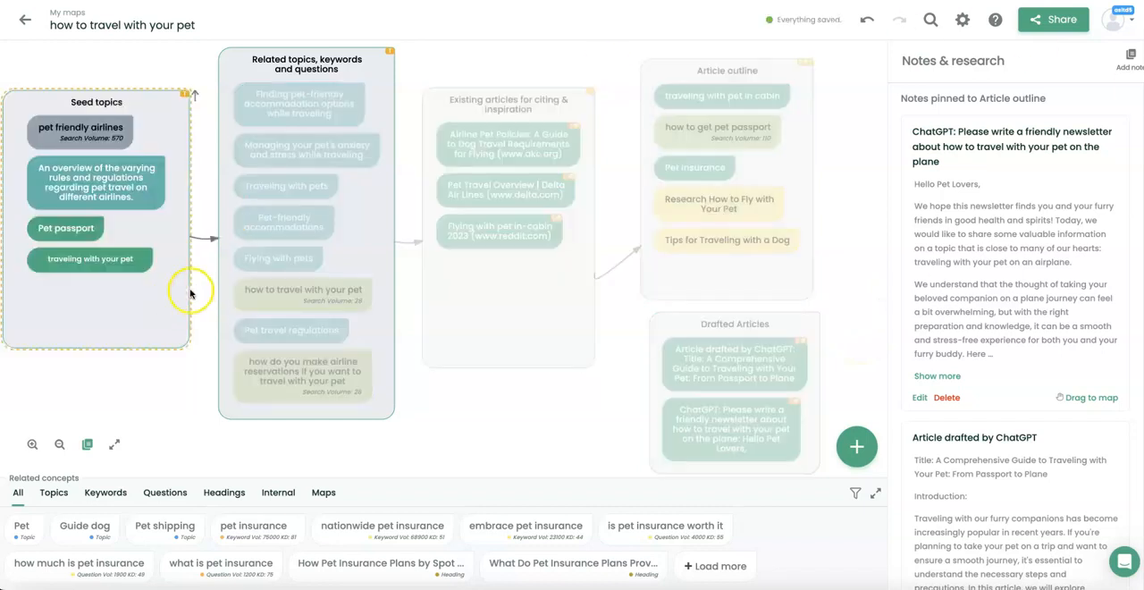
Add a "priority topic" note to the "traveling with your pet" concept in Seed topics and delete it again.
{"action": "left_click", "coordinate": [136, 267]}
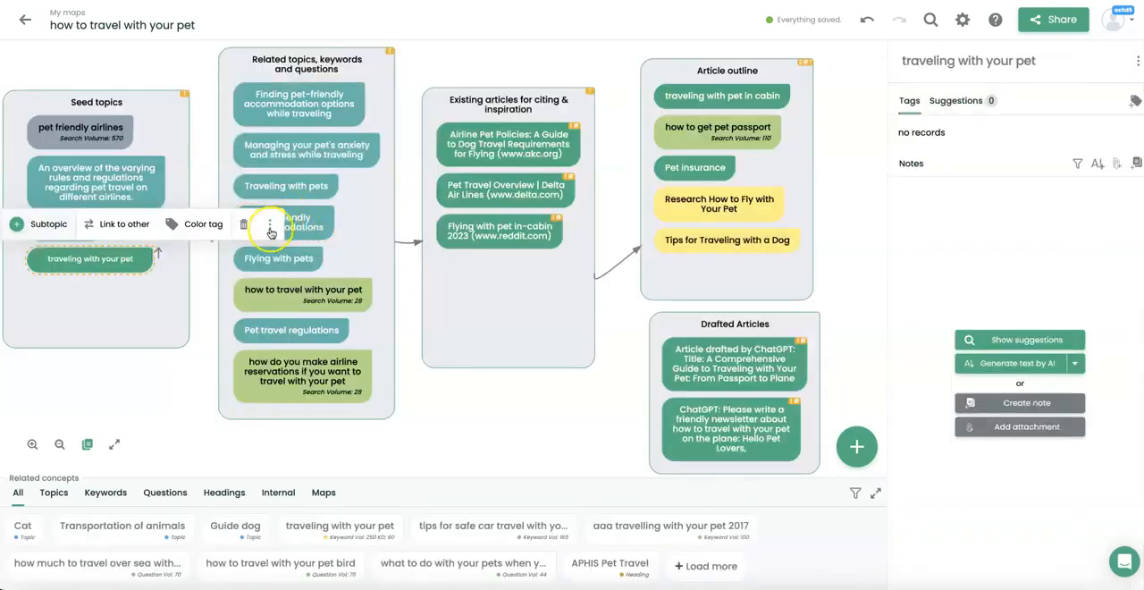
{"action": "left_click", "coordinate": [270, 225]}
{"action": "left_click", "coordinate": [287, 272]}
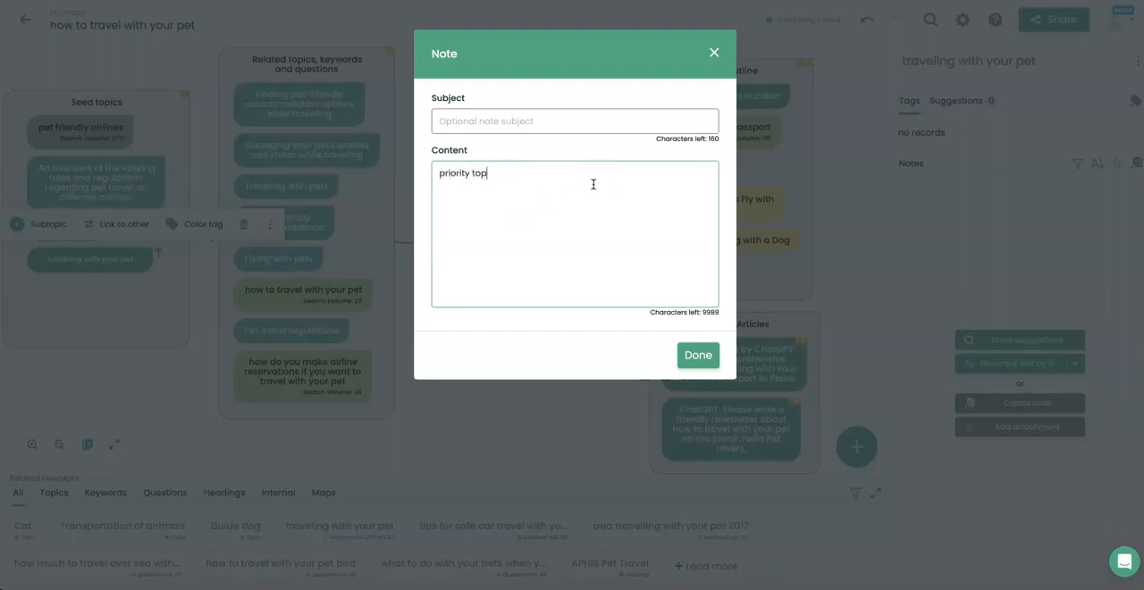
{"action": "left_click", "coordinate": [701, 354]}
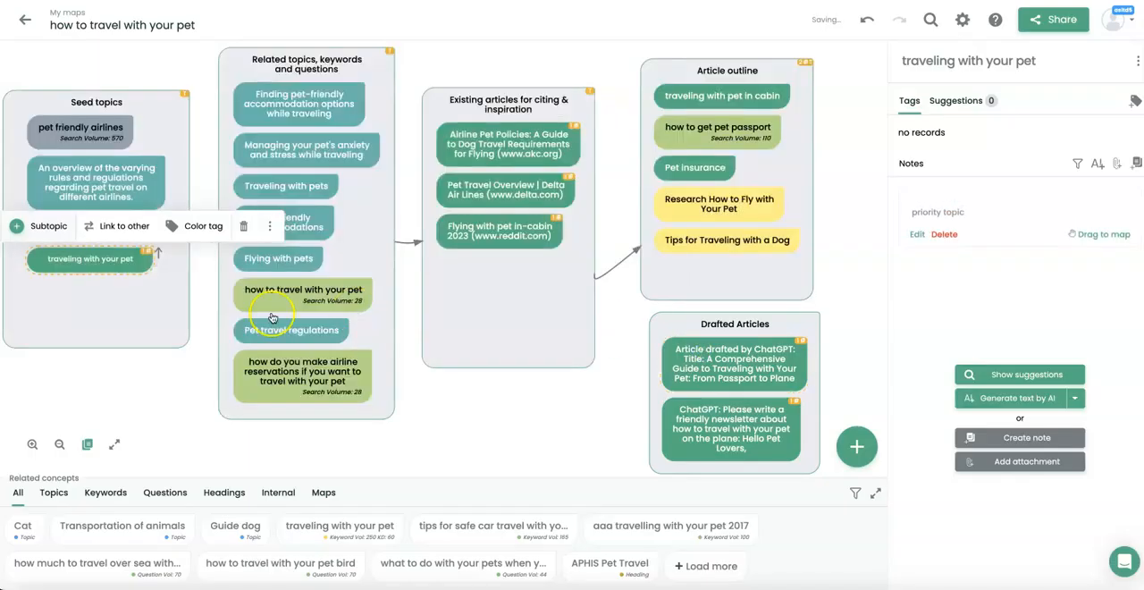
{"action": "left_click", "coordinate": [149, 268]}
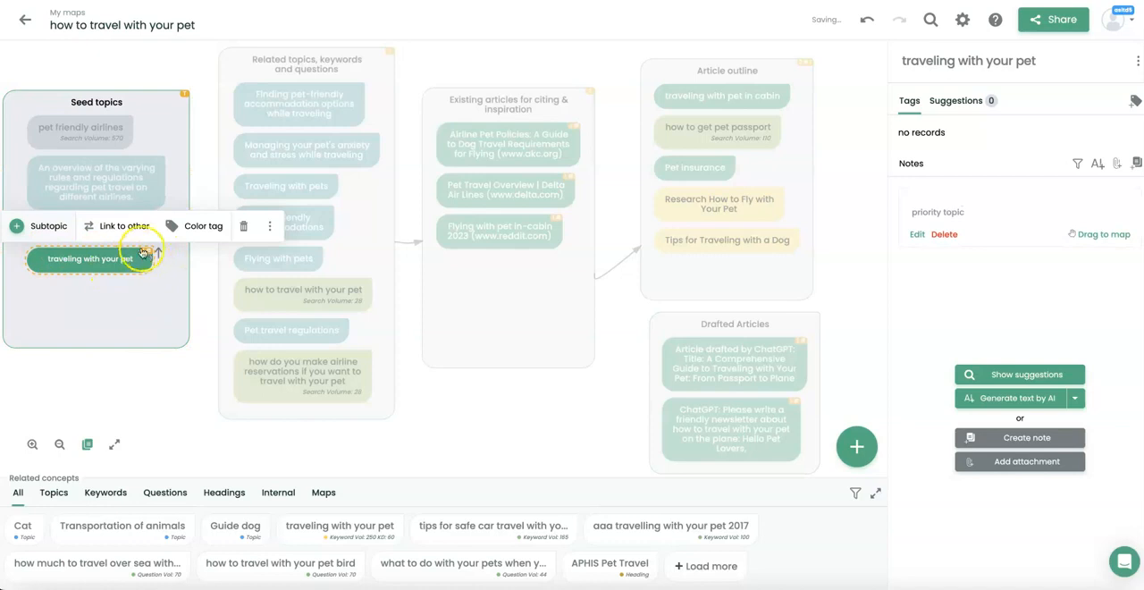
{"action": "left_click", "coordinate": [949, 236]}
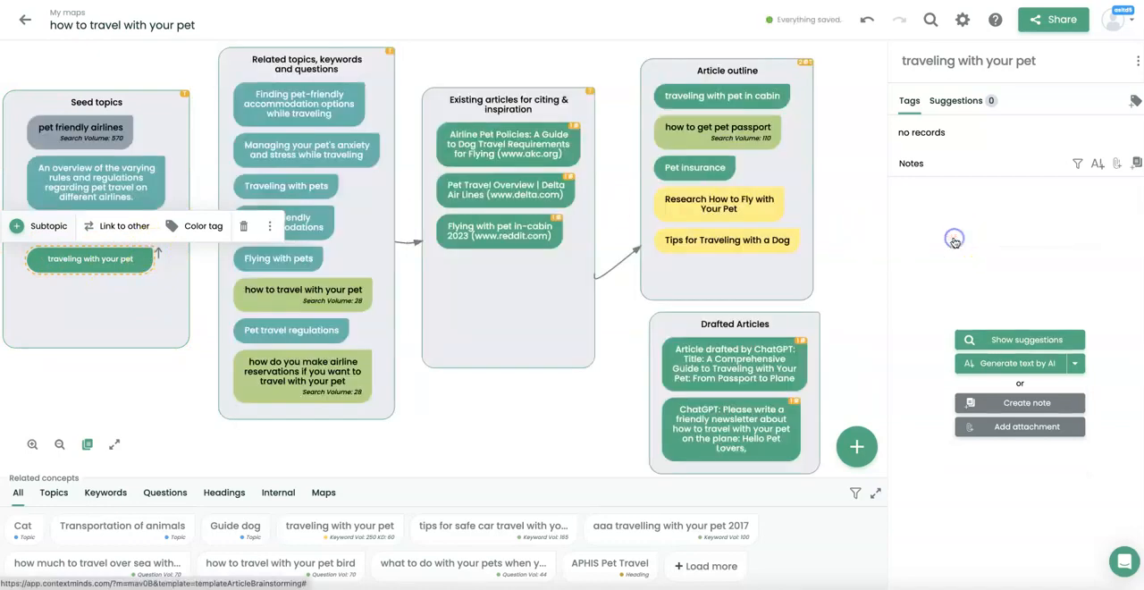
Search the displayed map for "regulations" and clear the search text.
{"action": "left_click", "coordinate": [492, 360]}
{"action": "left_click", "coordinate": [540, 325]}
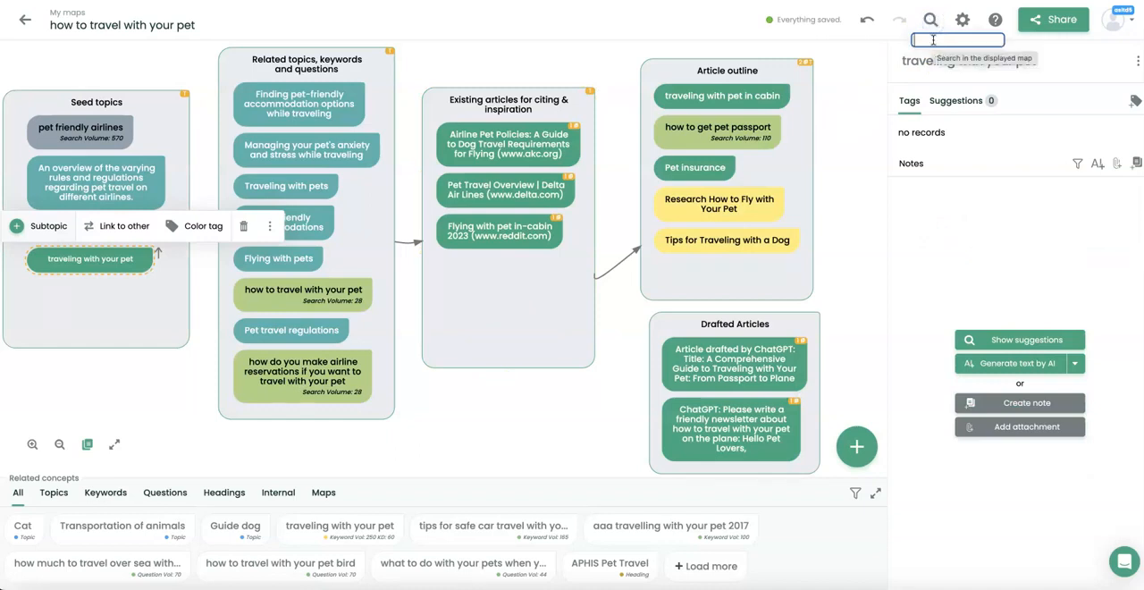
{"action": "type", "text": "regulations"}
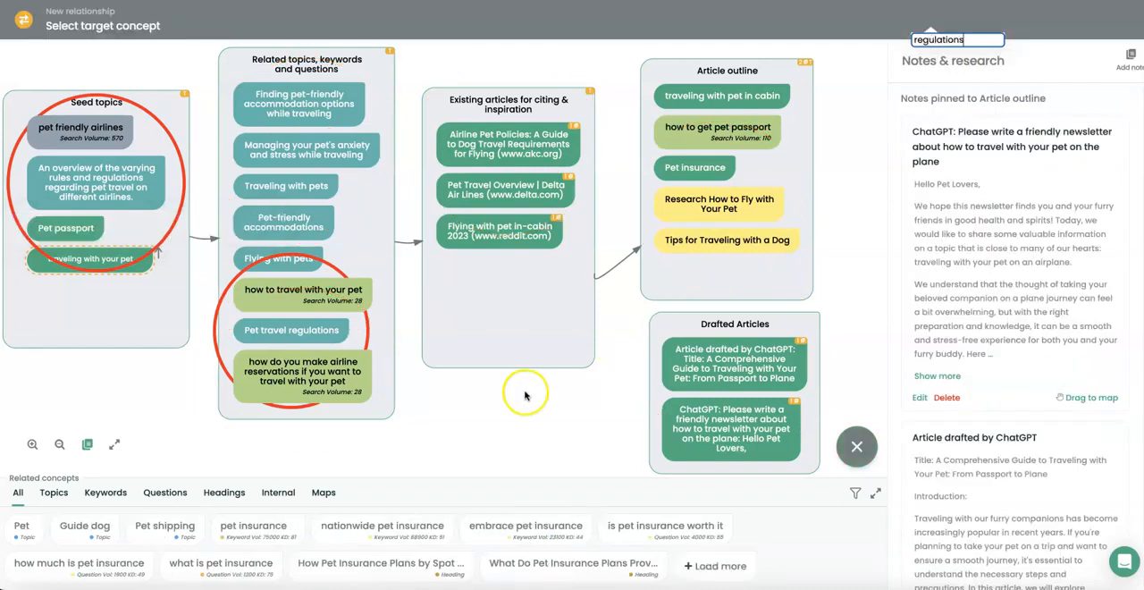
{"action": "key", "text": "BackSpace"}
{"action": "key", "text": "BackSpace"}
{"action": "key", "text": "BackSpace"}
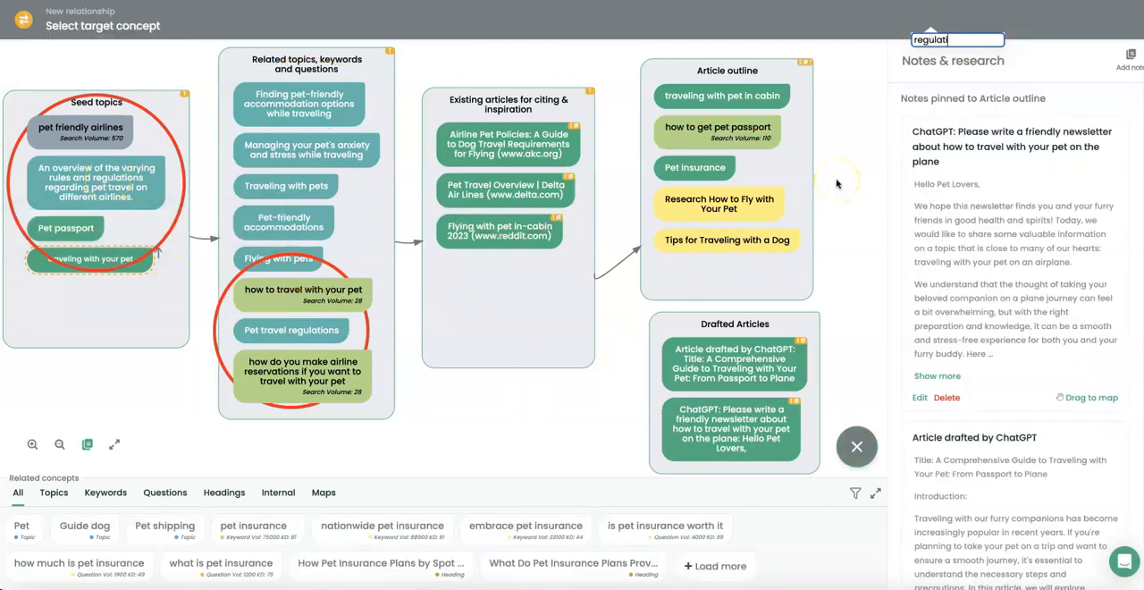
{"action": "key", "text": "BackSpace"}
{"action": "key", "text": "BackSpace"}
{"action": "key", "text": "BackSpace"}
{"action": "key", "text": "BackSpace"}
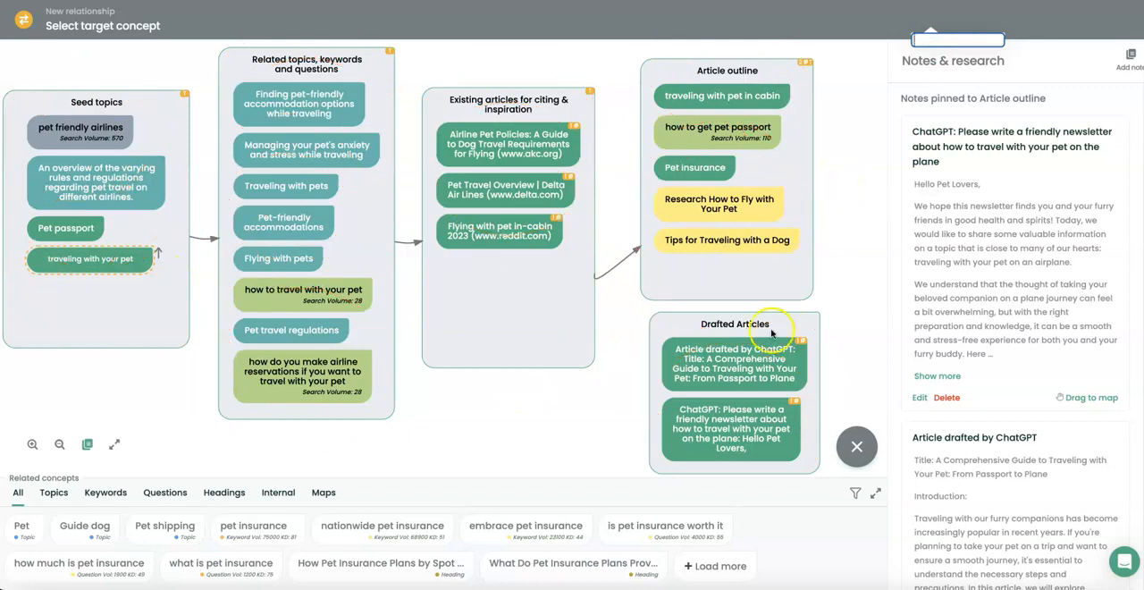
{"action": "left_click", "coordinate": [565, 392]}
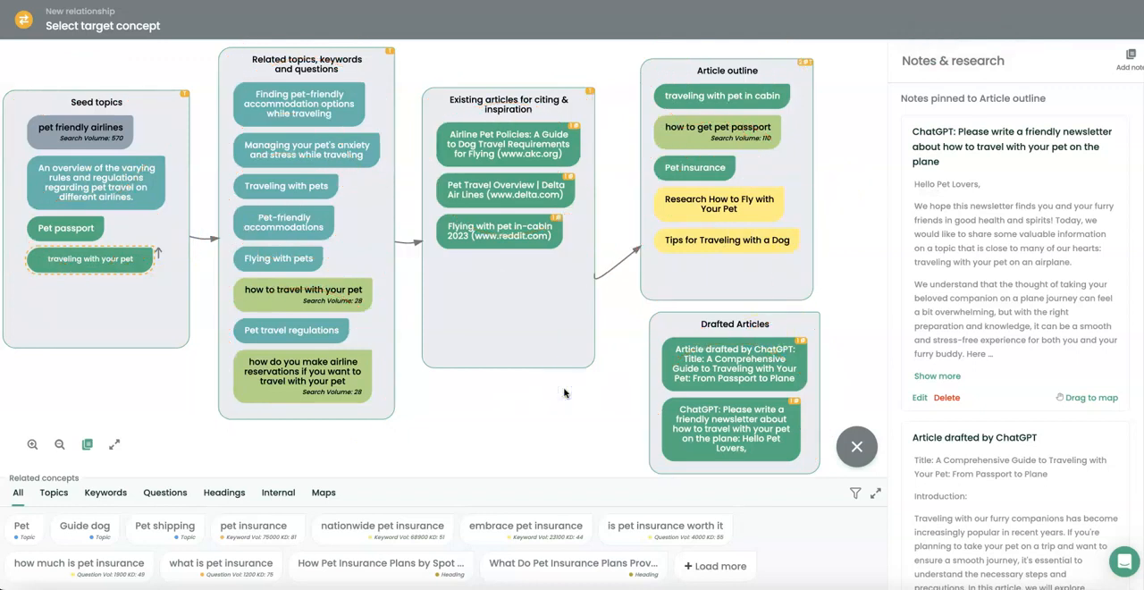
Cancel the pending new relationship and try to add a new concept to the map.
{"action": "left_click", "coordinate": [857, 450]}
{"action": "left_click", "coordinate": [856, 446]}
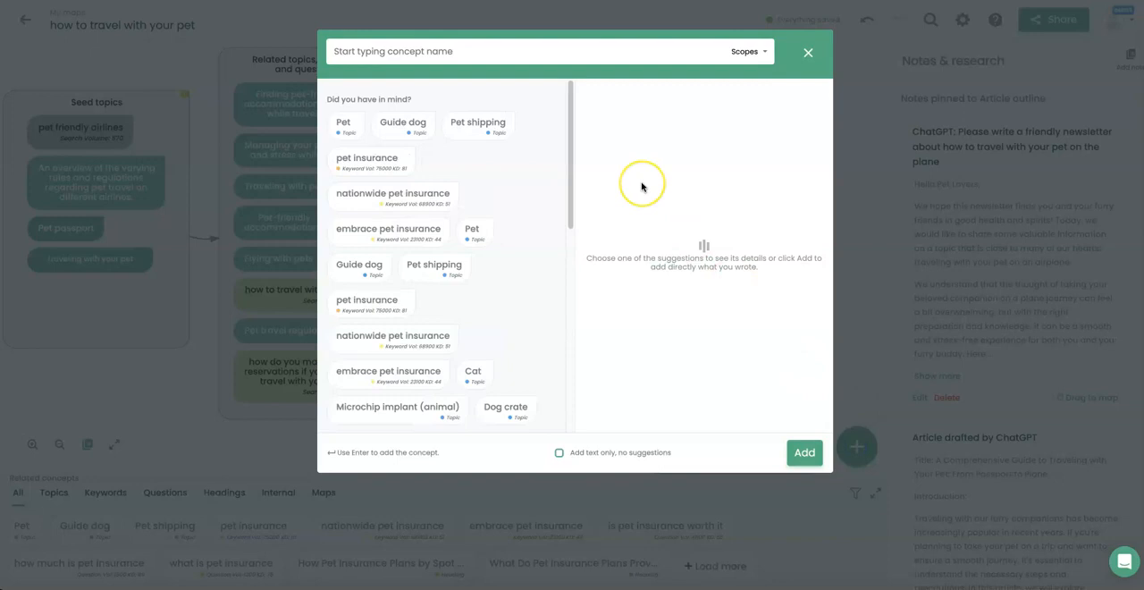
{"action": "type", "text": "tr"}
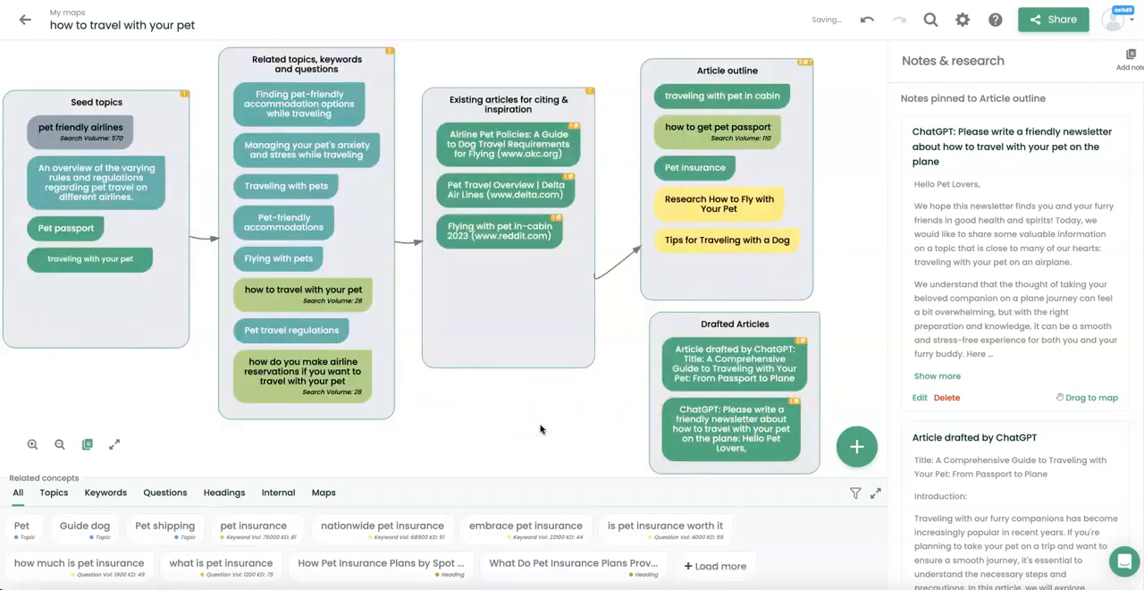
Copy the map's sharing link and its HTML embed code, and close the sharing options.
{"action": "left_click", "coordinate": [1066, 21]}
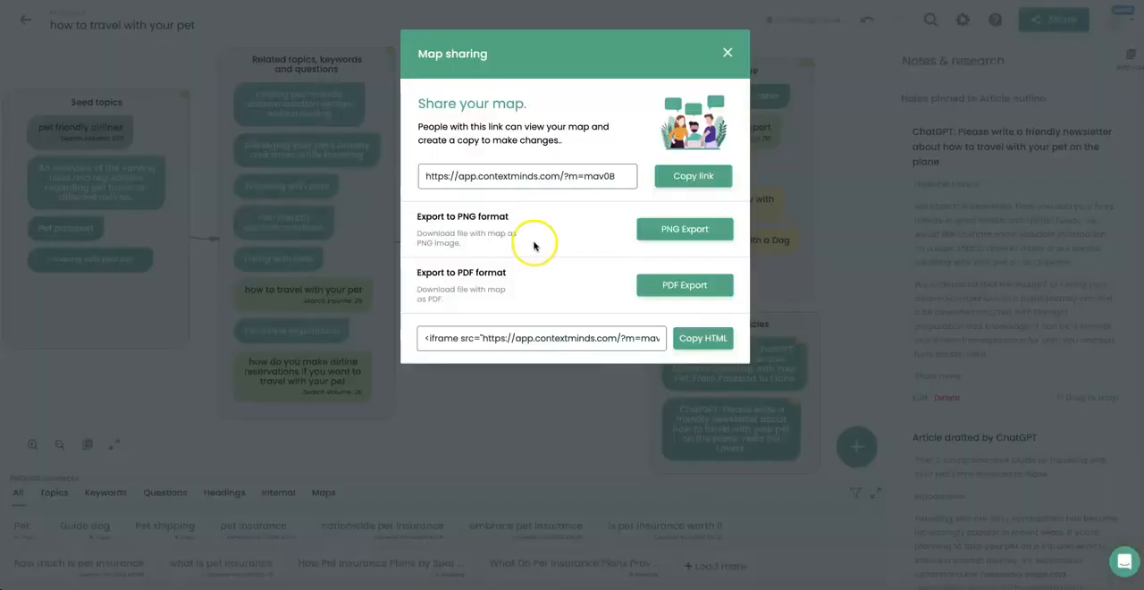
{"action": "left_click", "coordinate": [711, 178]}
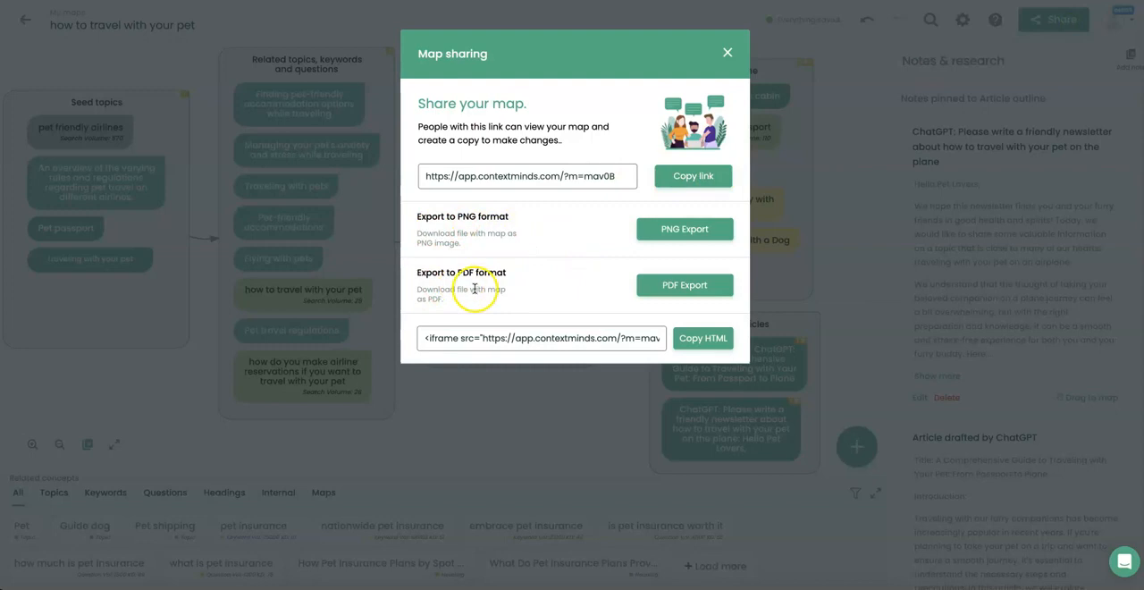
{"action": "left_click", "coordinate": [703, 344]}
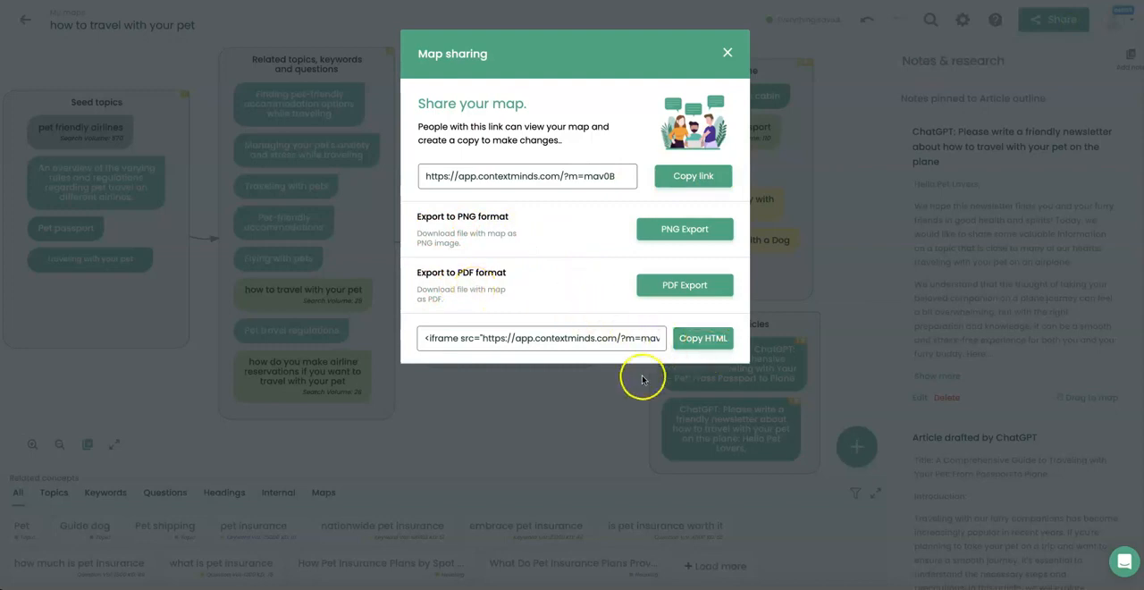
{"action": "left_click", "coordinate": [605, 393]}
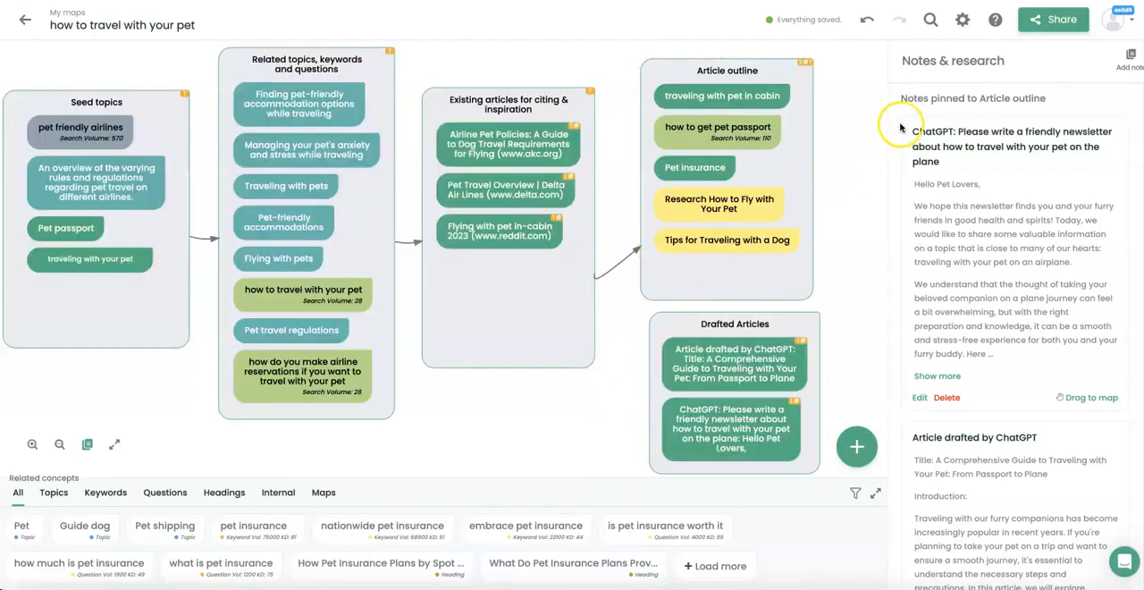
Open the map settings and review the target country options and the map properties.
{"action": "left_click", "coordinate": [962, 22]}
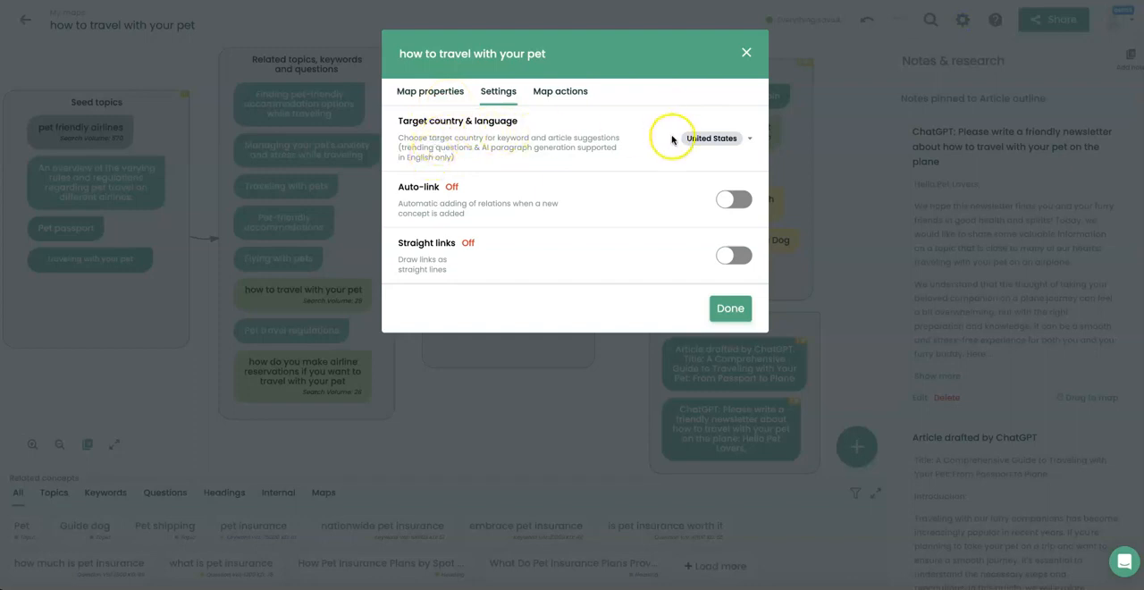
{"action": "left_click", "coordinate": [711, 138]}
{"action": "scroll", "coordinate": [754, 290], "scroll_direction": "down", "scroll_amount": 2}
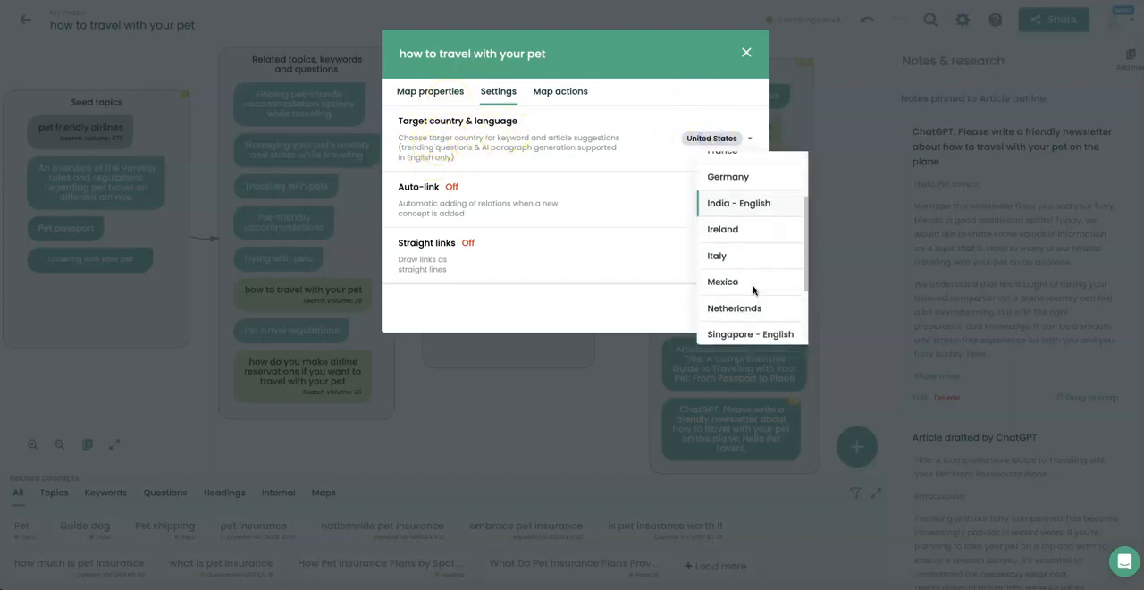
{"action": "left_click", "coordinate": [593, 126]}
{"action": "left_click", "coordinate": [429, 95]}
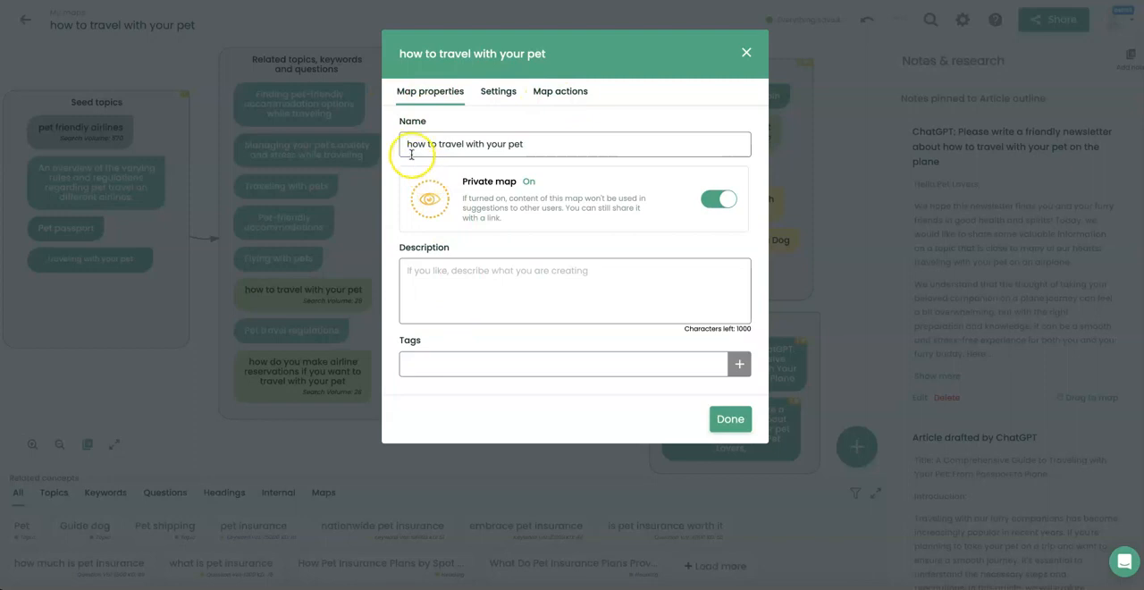
Export the map as a text outline, read the downloaded HTML file, and close the map settings.
{"action": "left_click", "coordinate": [570, 93]}
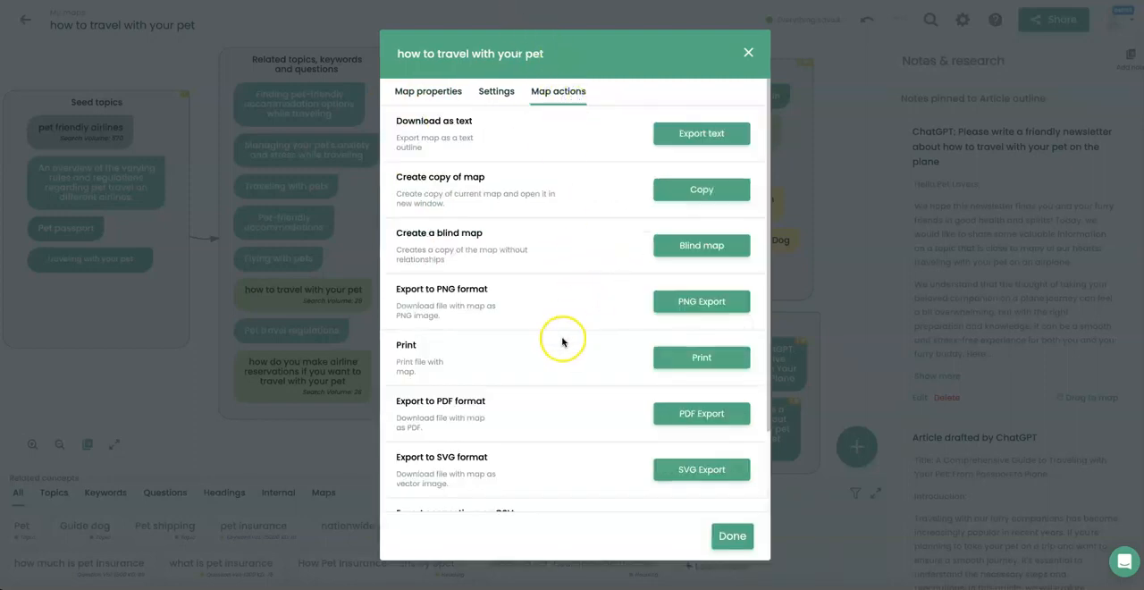
{"action": "left_click", "coordinate": [696, 137]}
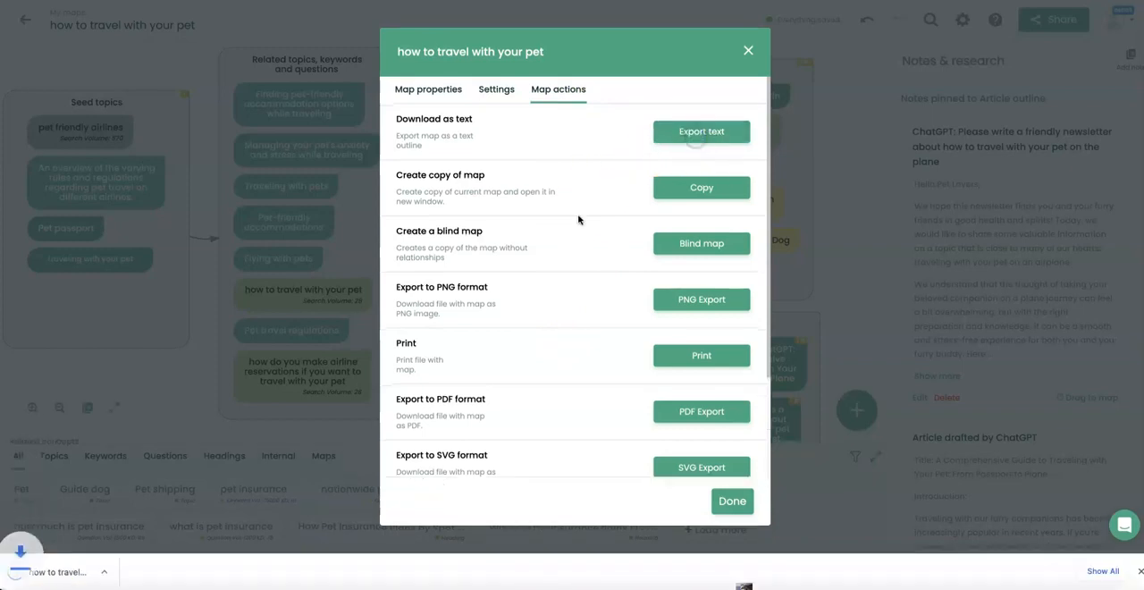
{"action": "left_click", "coordinate": [71, 572]}
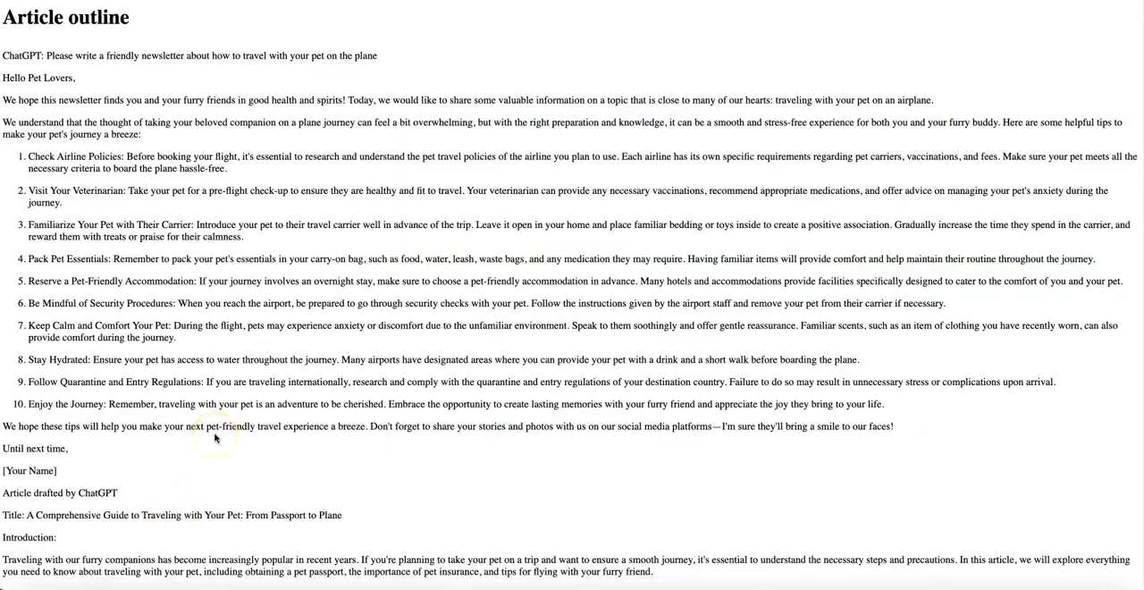
{"action": "scroll", "coordinate": [373, 388], "scroll_direction": "down", "scroll_amount": 5}
{"action": "scroll", "coordinate": [360, 405], "scroll_direction": "down", "scroll_amount": 15}
{"action": "scroll", "coordinate": [358, 411], "scroll_direction": "down", "scroll_amount": 13}
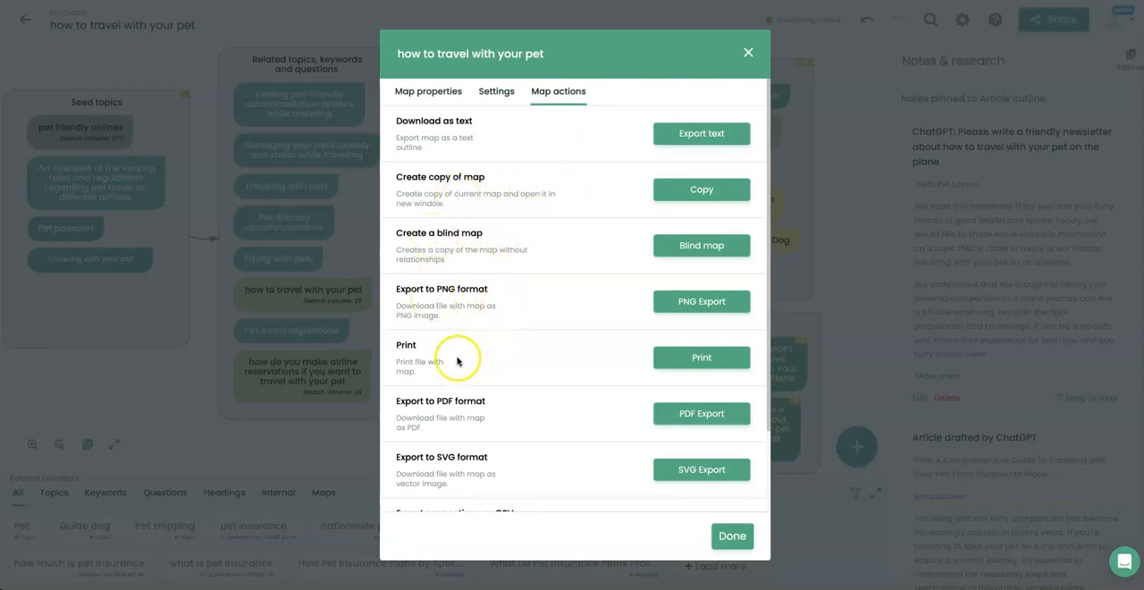
{"action": "scroll", "coordinate": [474, 441], "scroll_direction": "down", "scroll_amount": 1}
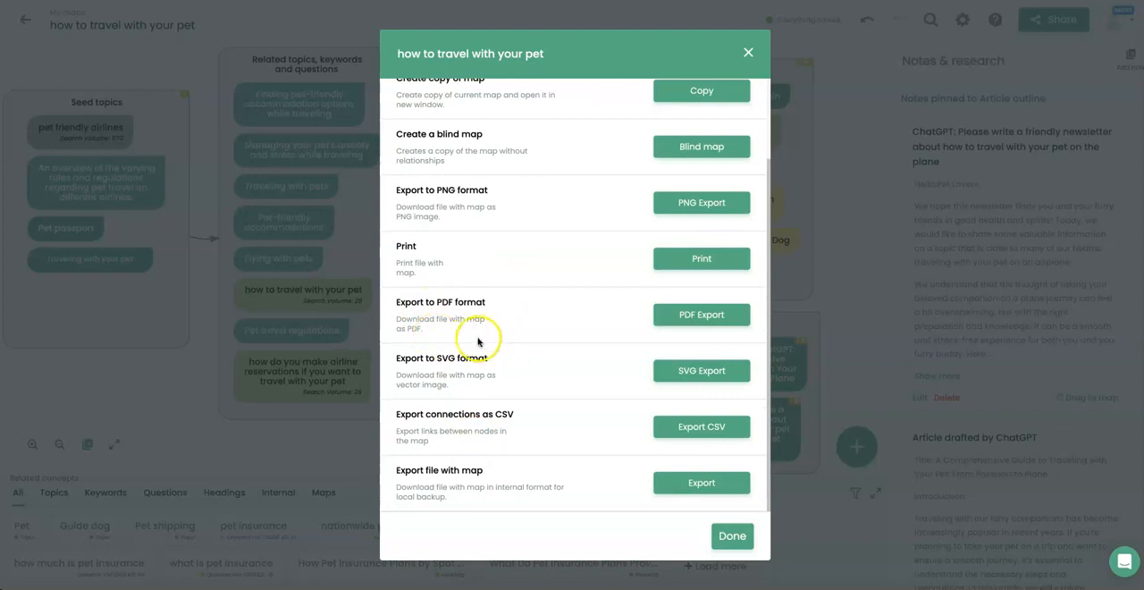
{"action": "left_click", "coordinate": [729, 542]}
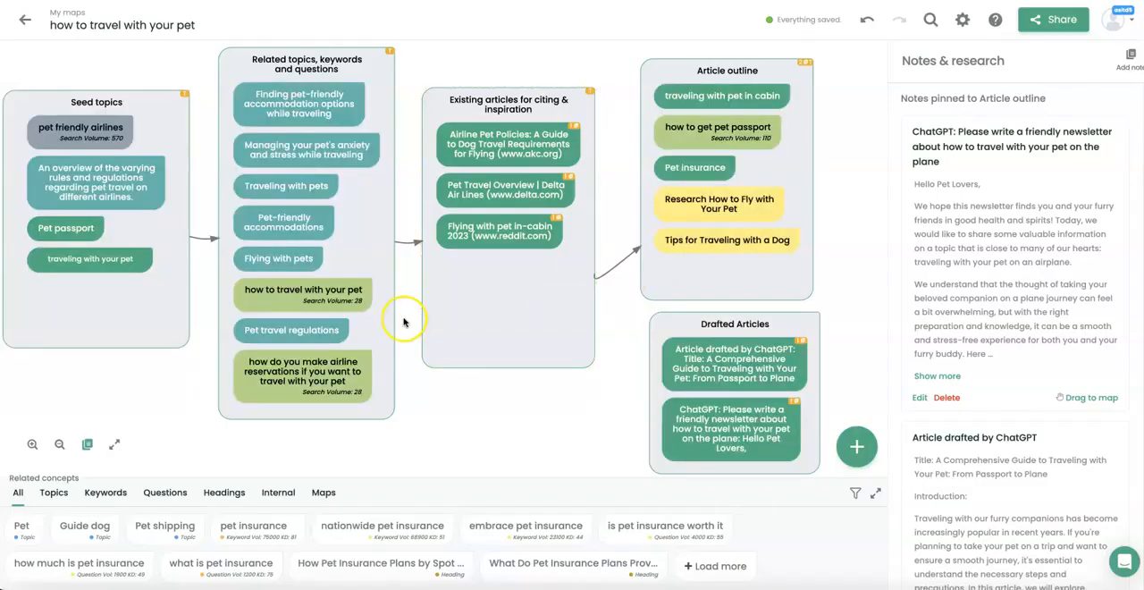
Check the source filters for the related concepts and for the "Flying with pets" concept's notes.
{"action": "left_click", "coordinate": [855, 493]}
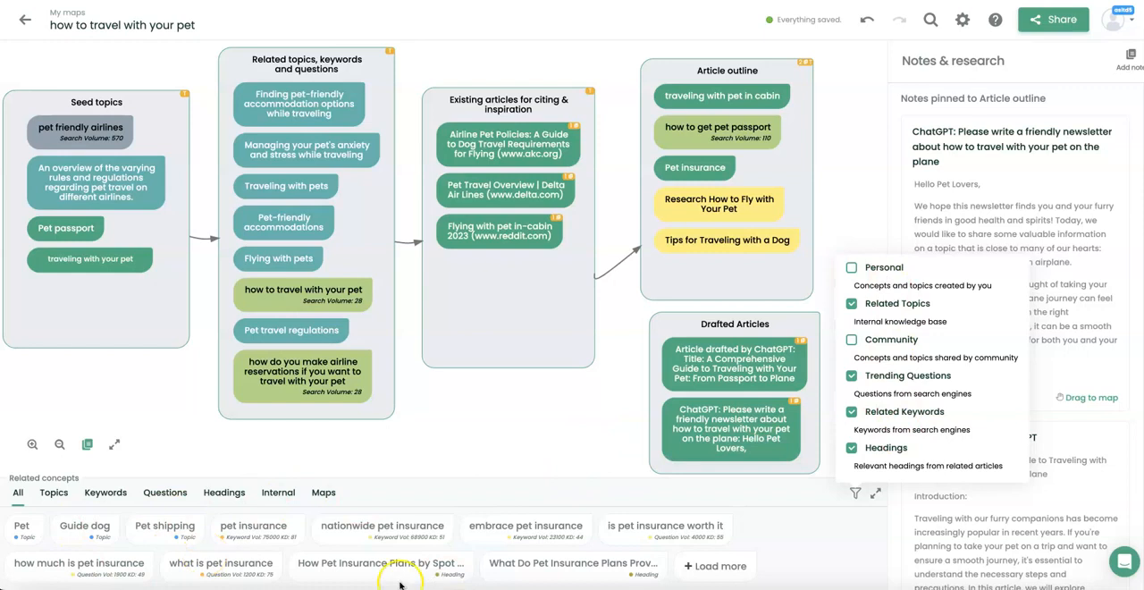
{"action": "left_click", "coordinate": [485, 432]}
{"action": "left_click", "coordinate": [278, 258]}
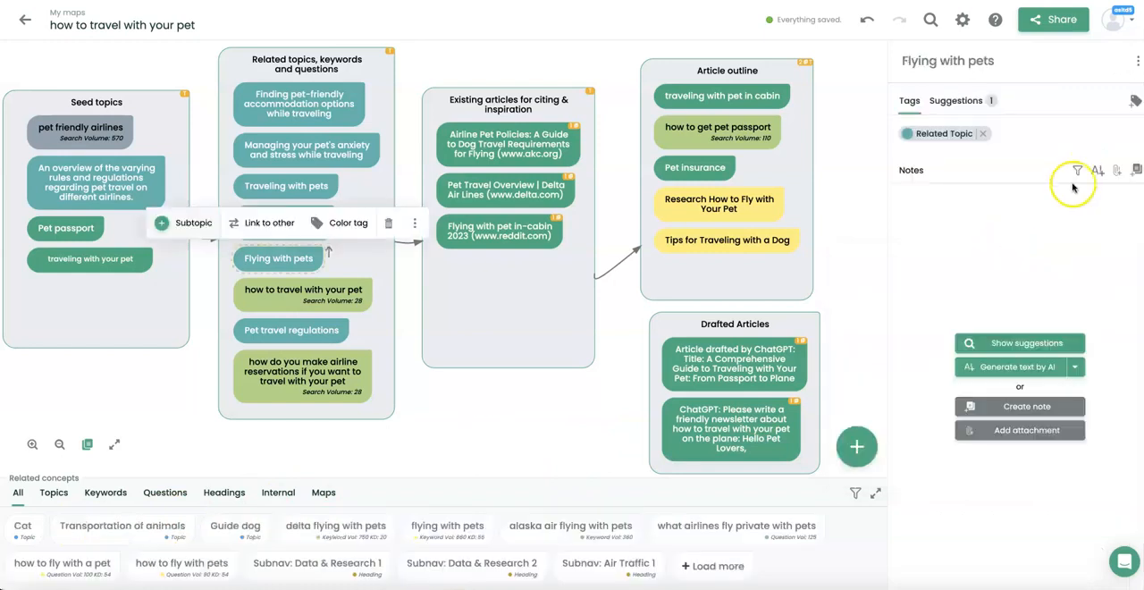
{"action": "left_click", "coordinate": [1077, 173]}
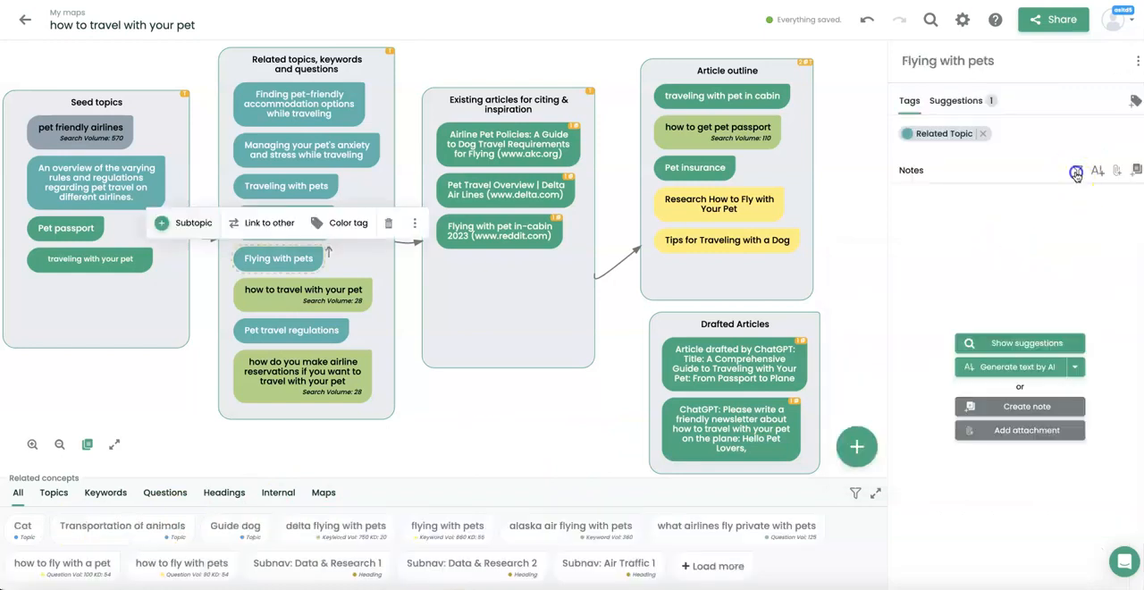
{"action": "left_click", "coordinate": [963, 301]}
Show the note suggestions for the "Flying with pets" concept and browse through them.
{"action": "left_click", "coordinate": [1023, 345]}
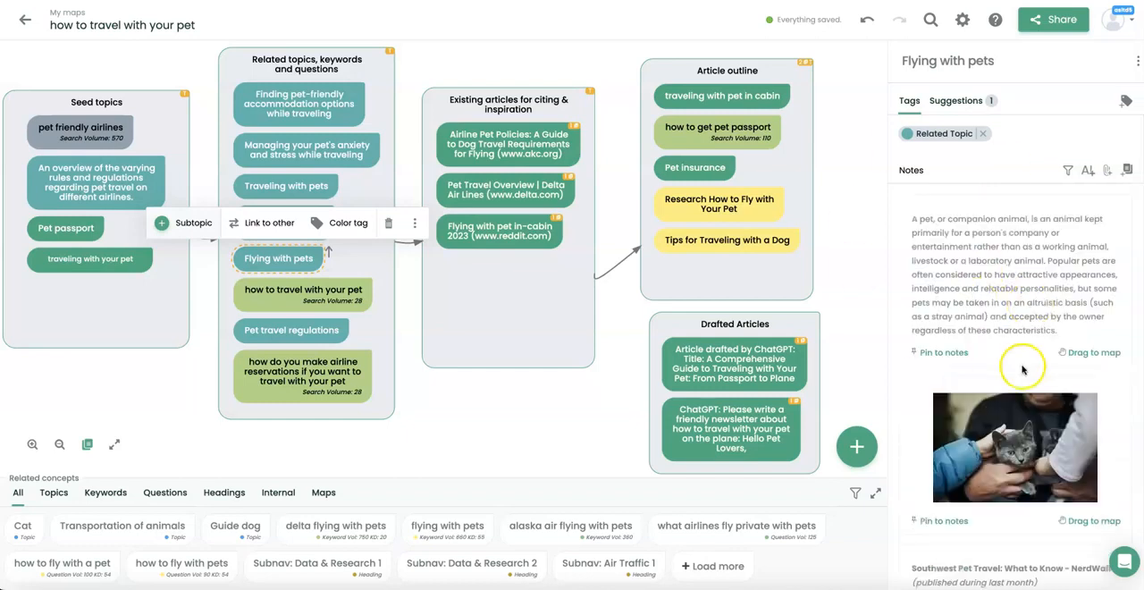
{"action": "scroll", "coordinate": [1028, 385], "scroll_direction": "down", "scroll_amount": 10}
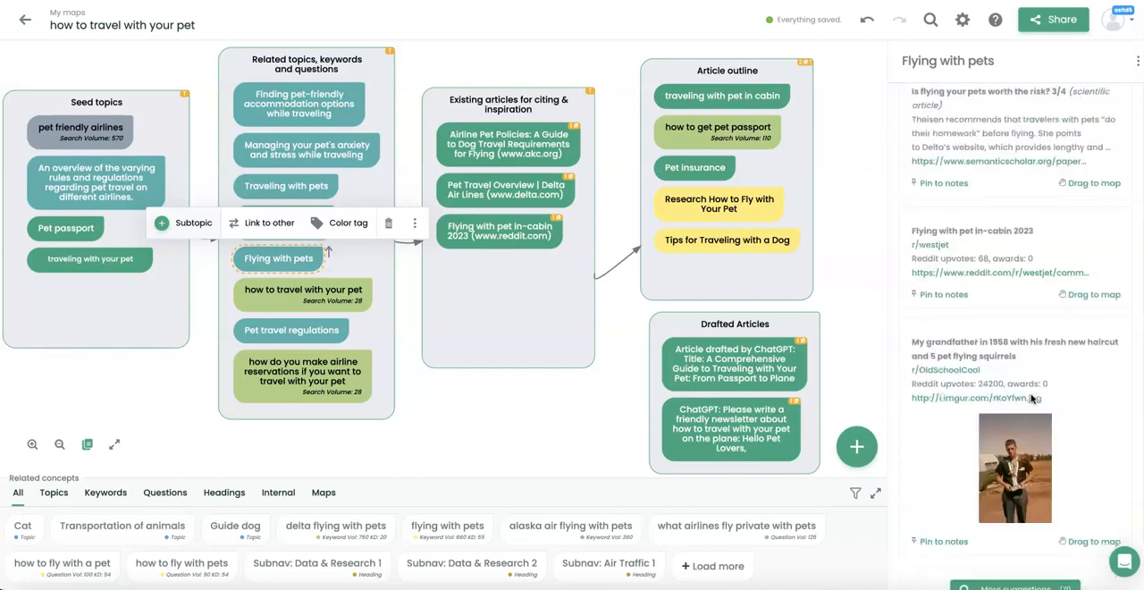
{"action": "scroll", "coordinate": [1031, 398], "scroll_direction": "down", "scroll_amount": 3}
{"action": "scroll", "coordinate": [1072, 313], "scroll_direction": "up", "scroll_amount": 12}
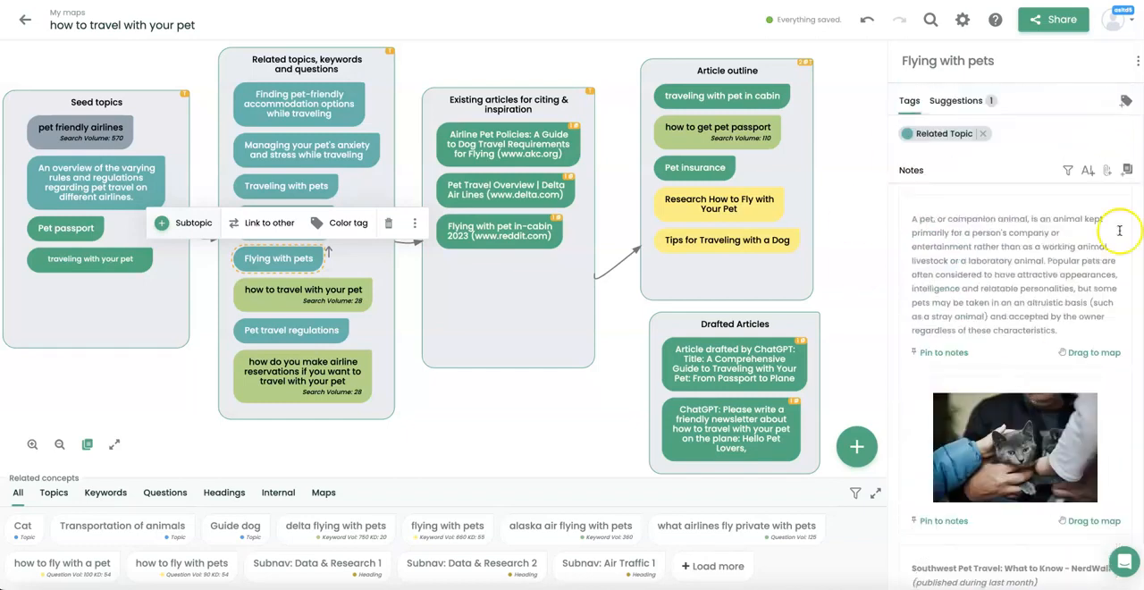
Review the list of suggestion sources for the "Flying with pets" notes and close it.
{"action": "left_click", "coordinate": [1068, 169]}
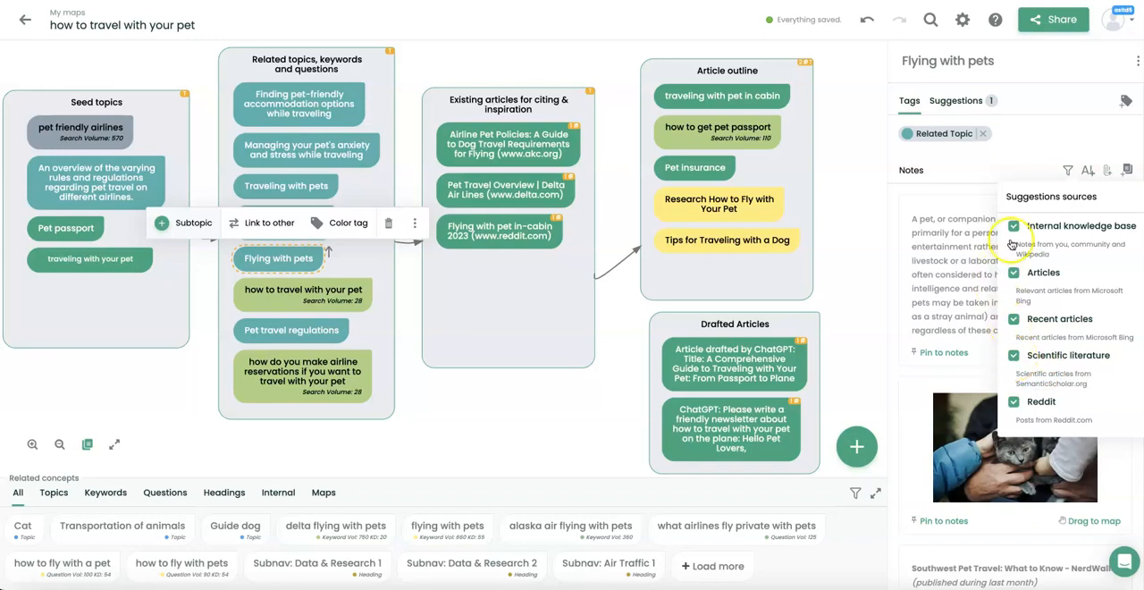
{"action": "left_click", "coordinate": [1021, 150]}
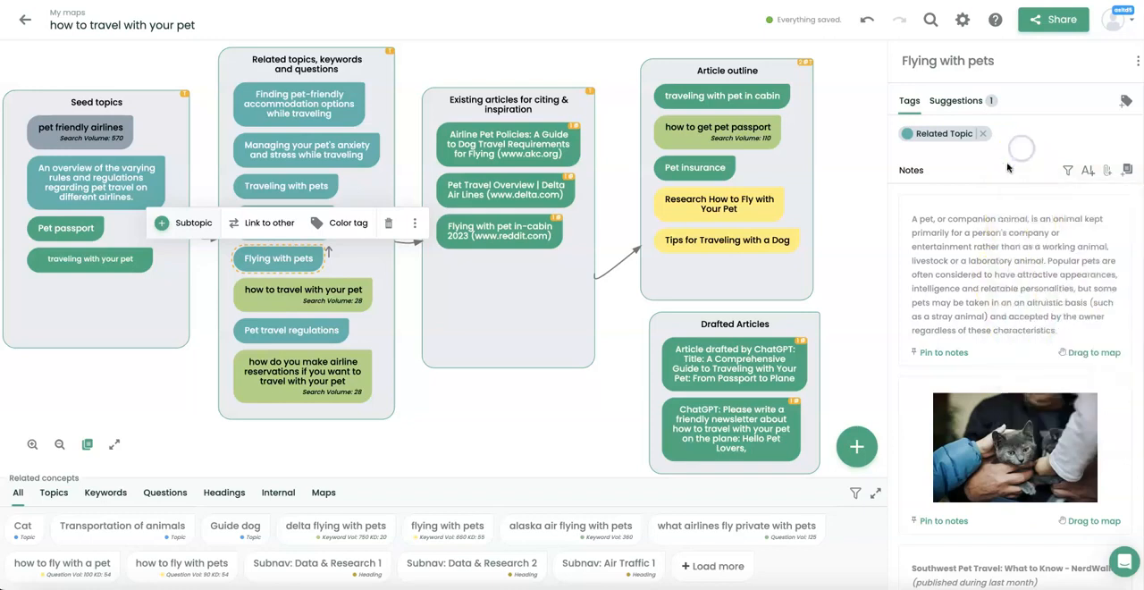
{"action": "left_click", "coordinate": [570, 413]}
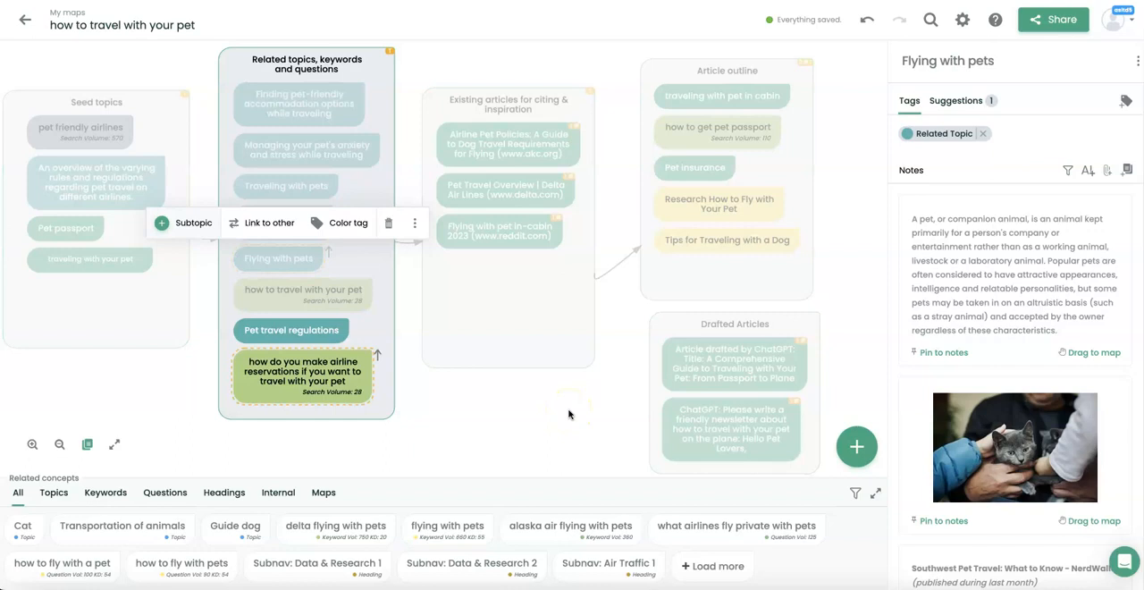
{"action": "left_click", "coordinate": [168, 70]}
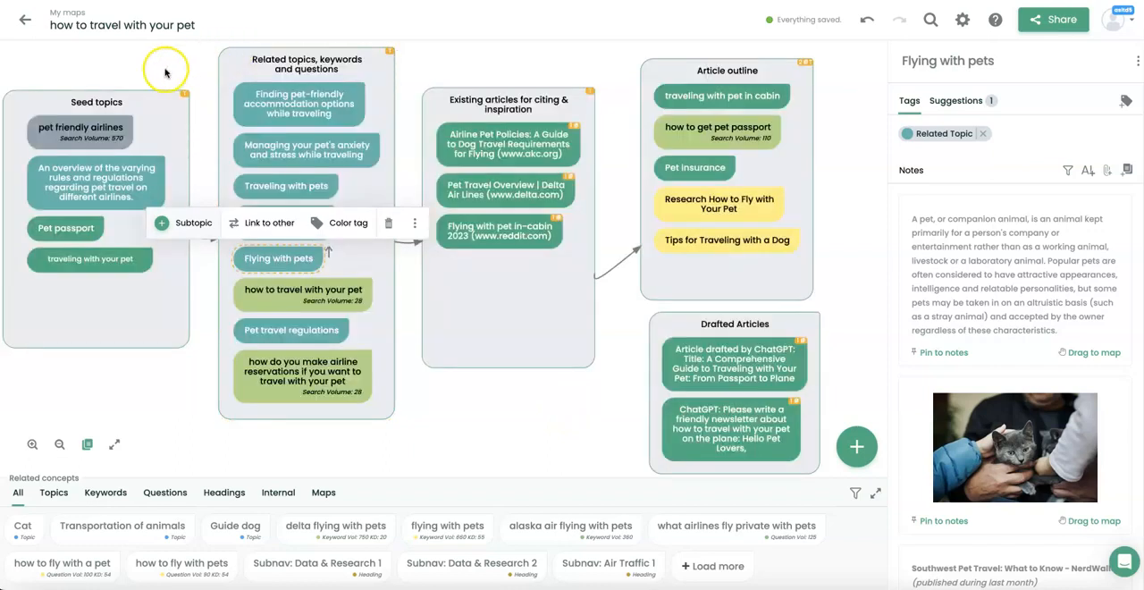